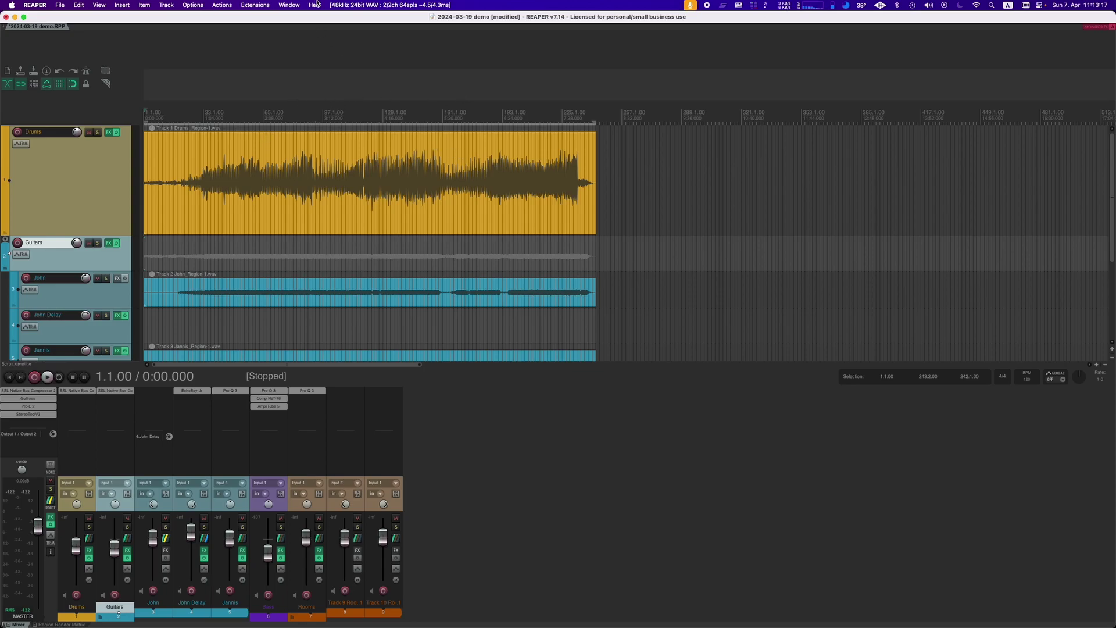
Set the project timebase to Time for both items/envelopes/markers and the tempo/time signature envelope
left_click(60, 6)
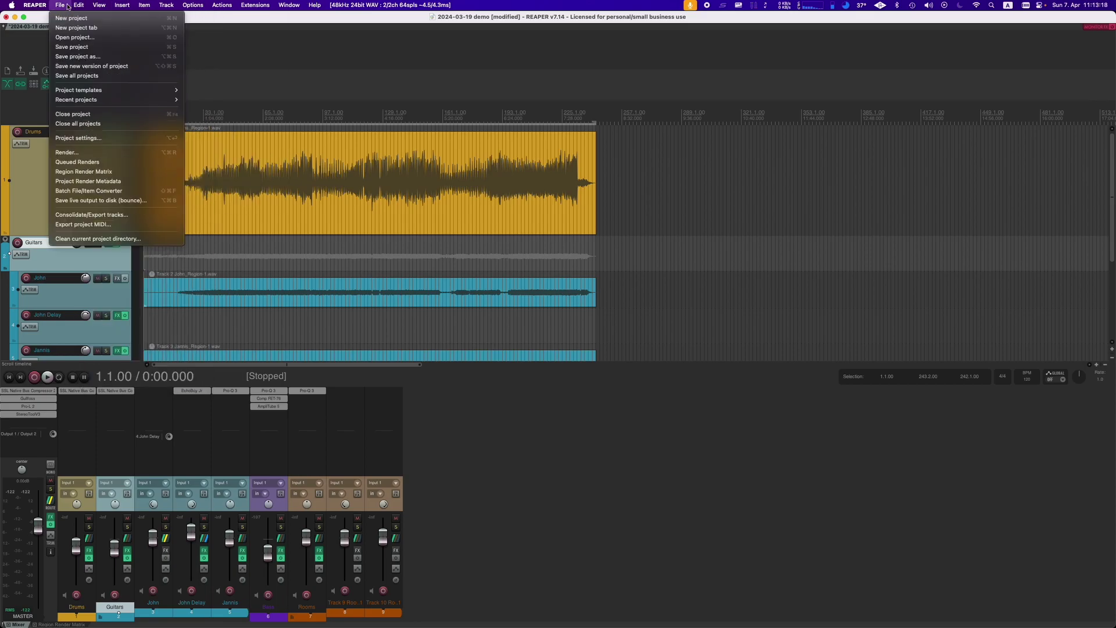
left_click(117, 138)
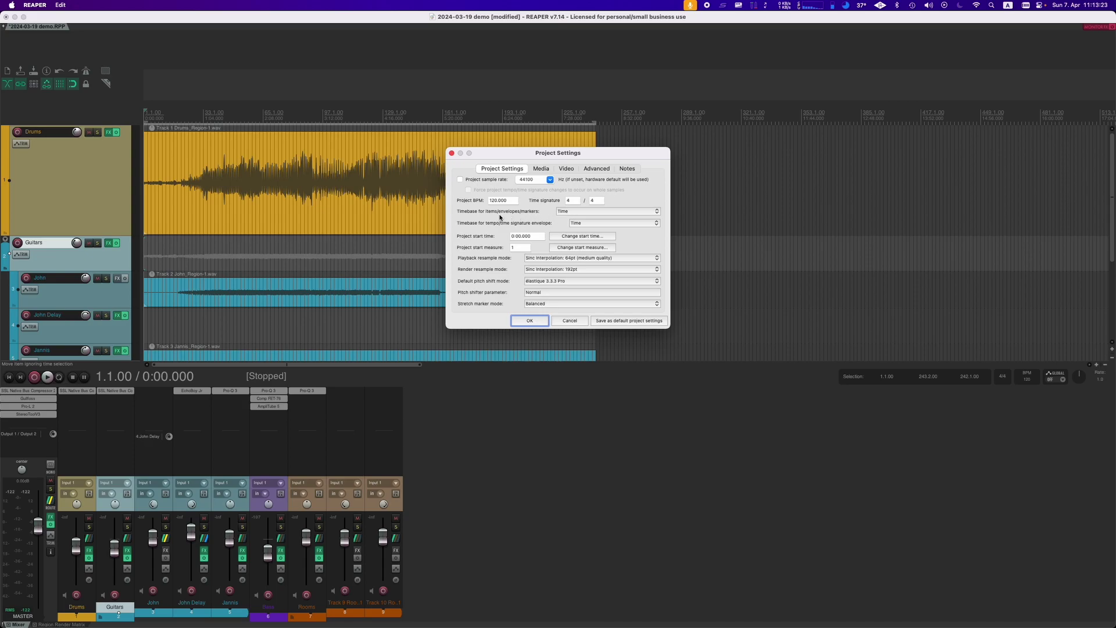
left_click(564, 212)
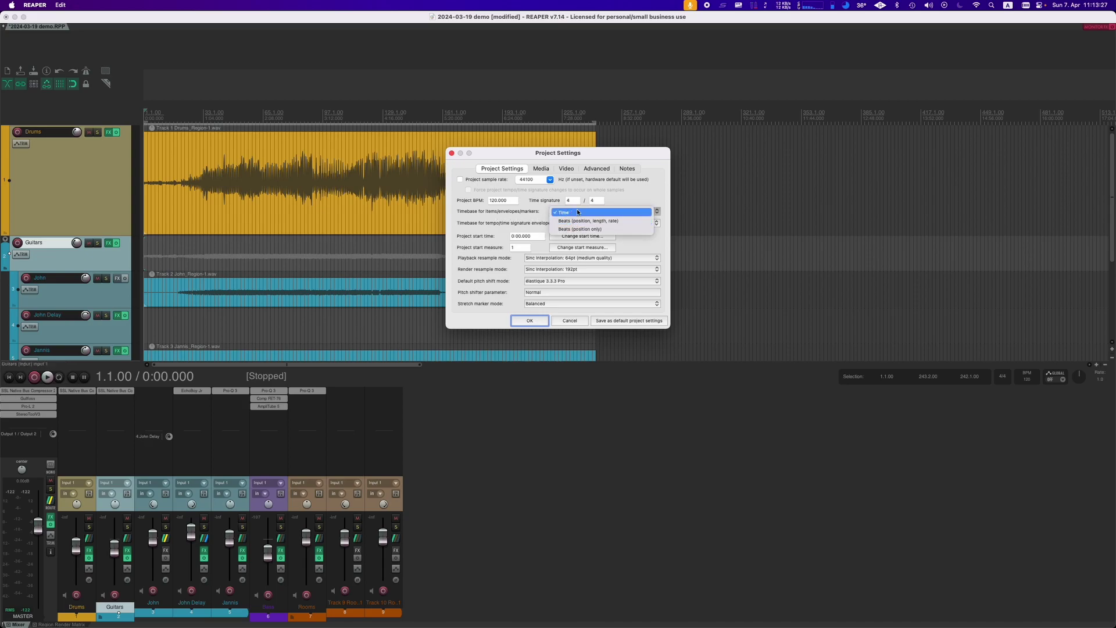
left_click(578, 212)
left_click(595, 223)
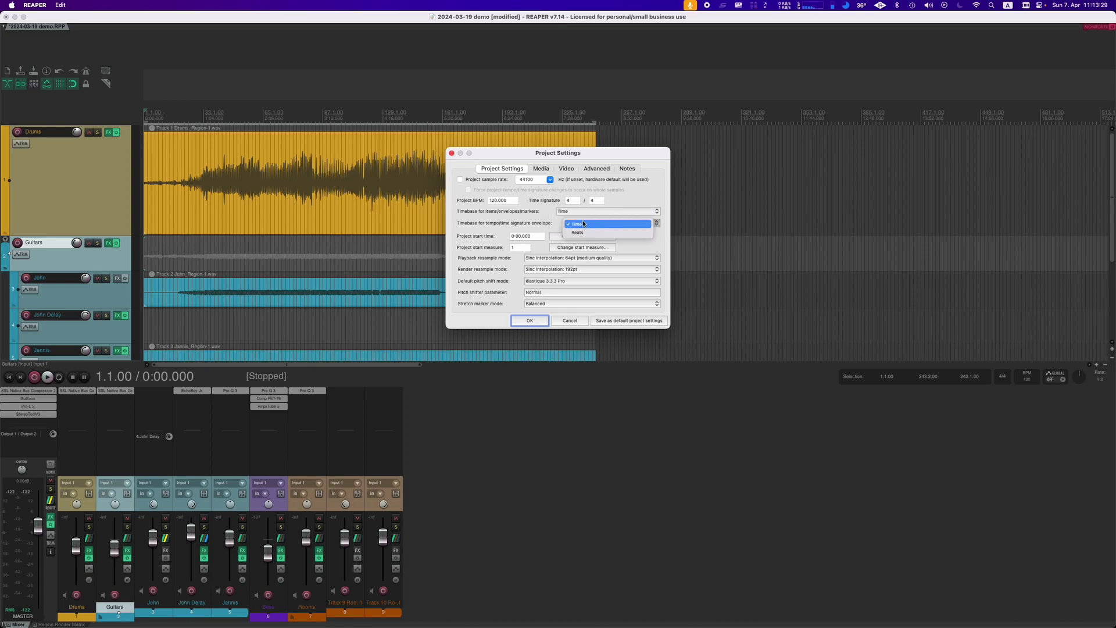
left_click(512, 229)
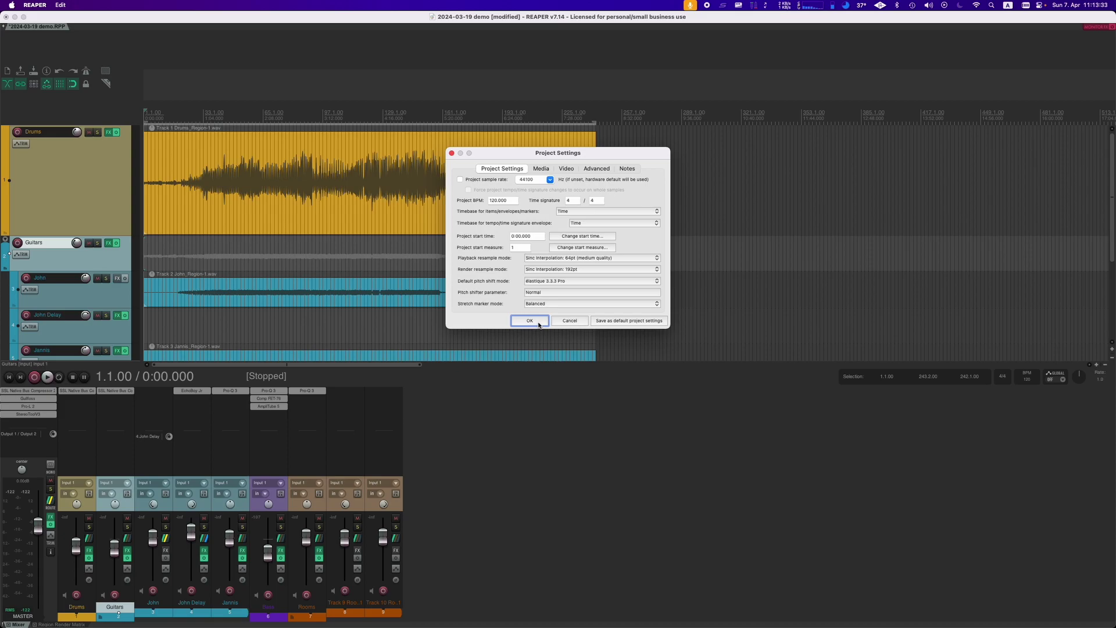
left_click(529, 320)
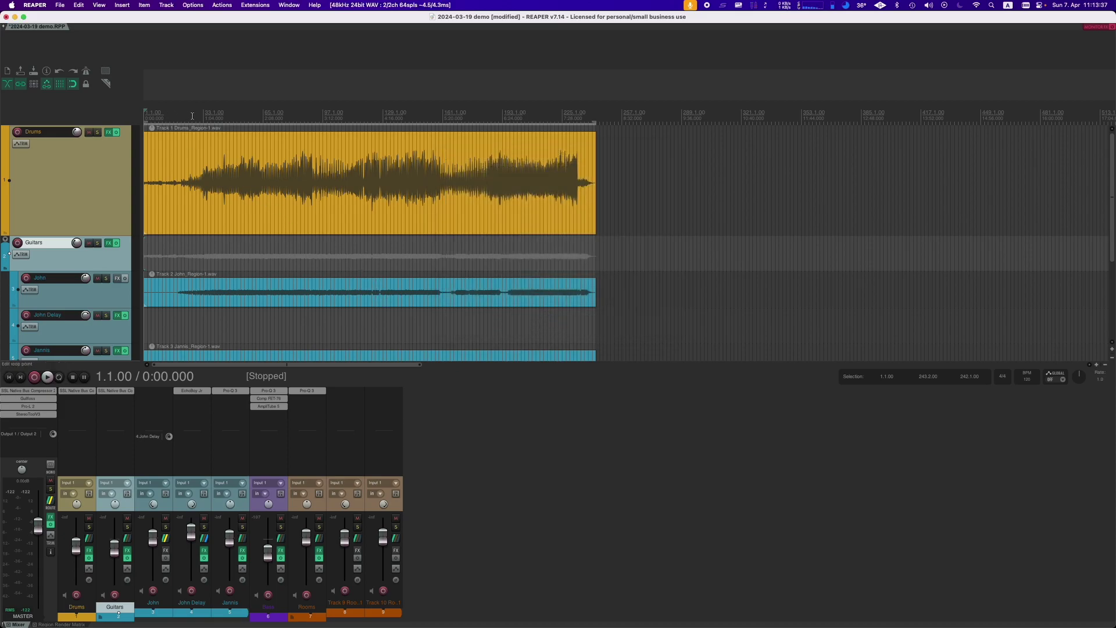
Play a passage of the song from measure 50 against the project grid
left_click(241, 119)
scroll(473, 128, "up", 8)
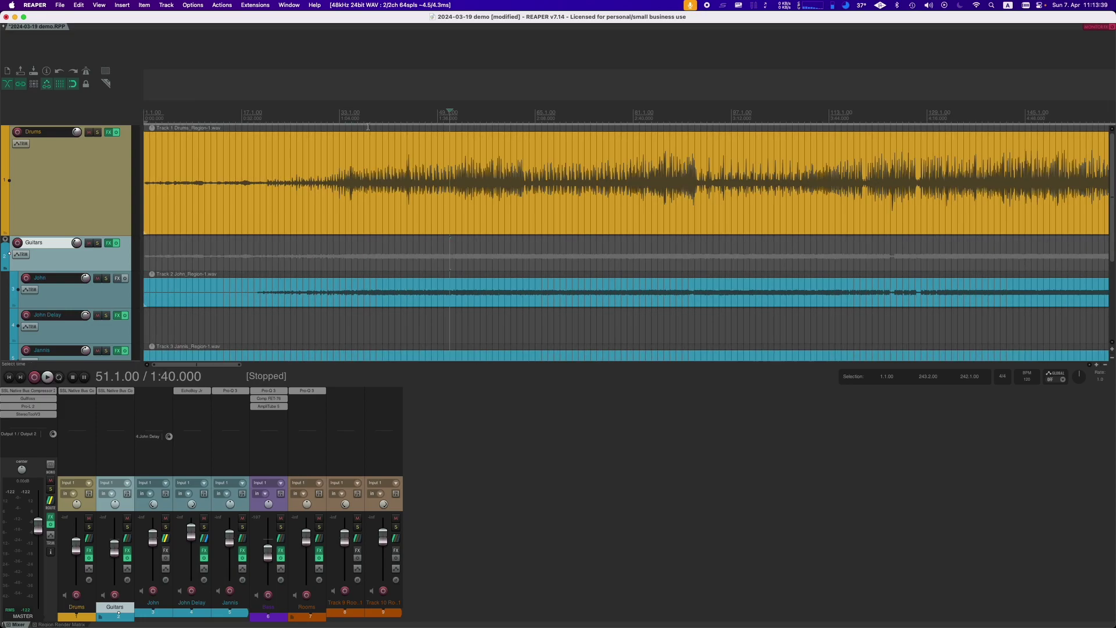
scroll(473, 129, "up", 6)
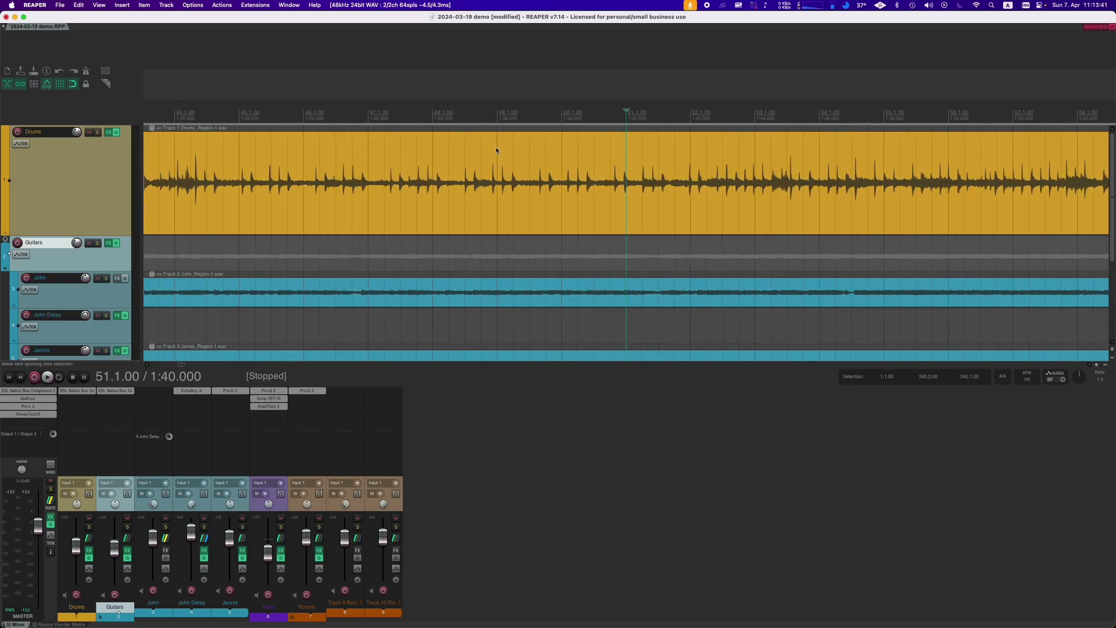
left_click(561, 114)
key("space")
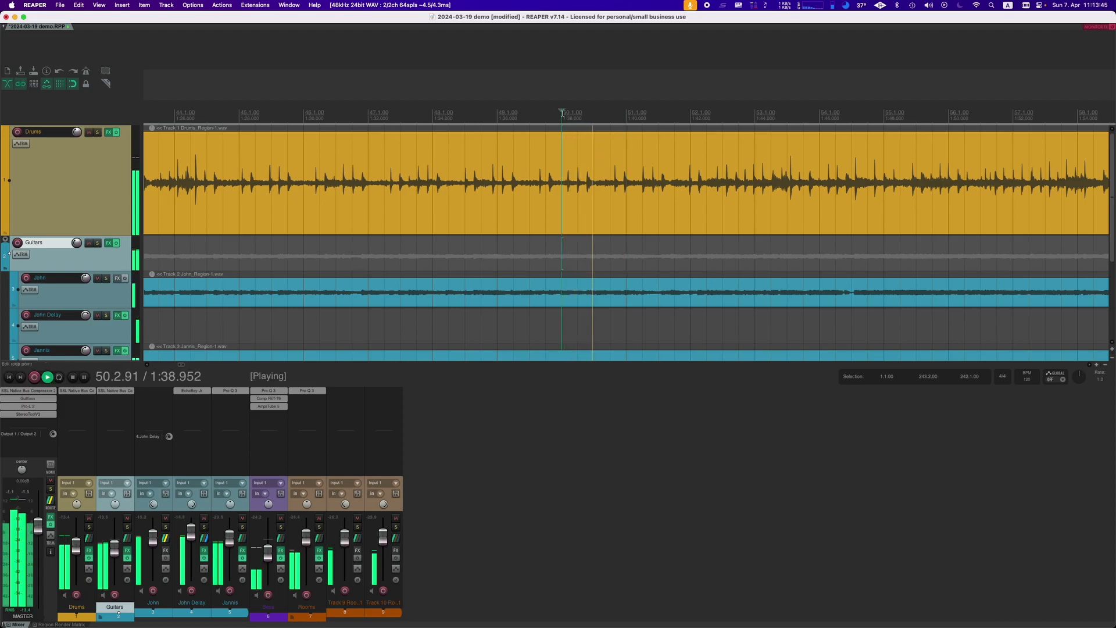
scroll(598, 156, "down", 2)
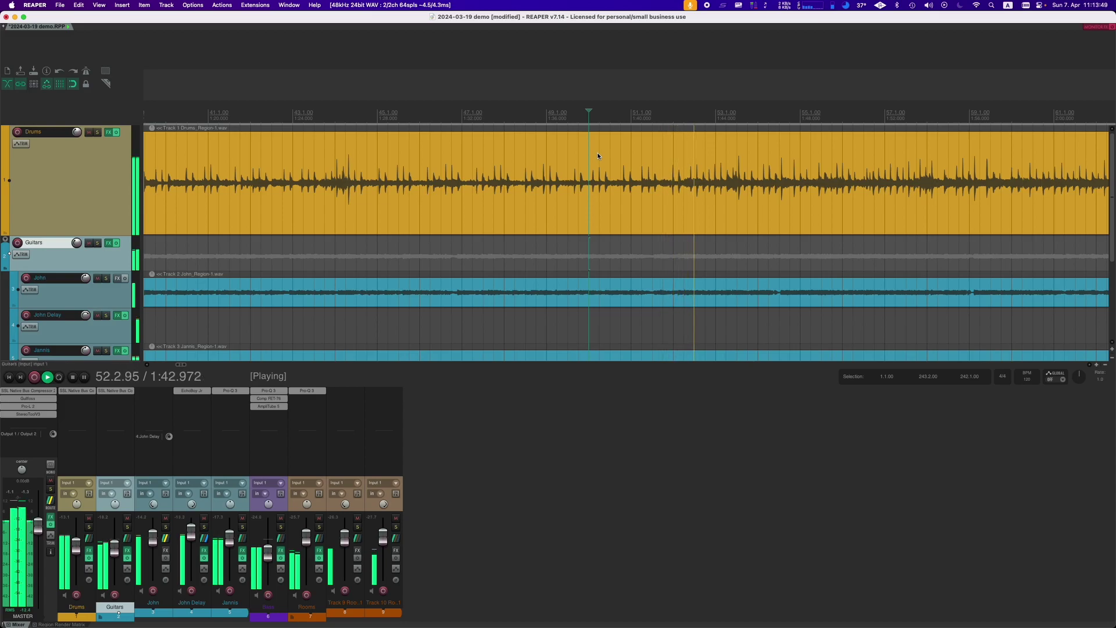
key("space")
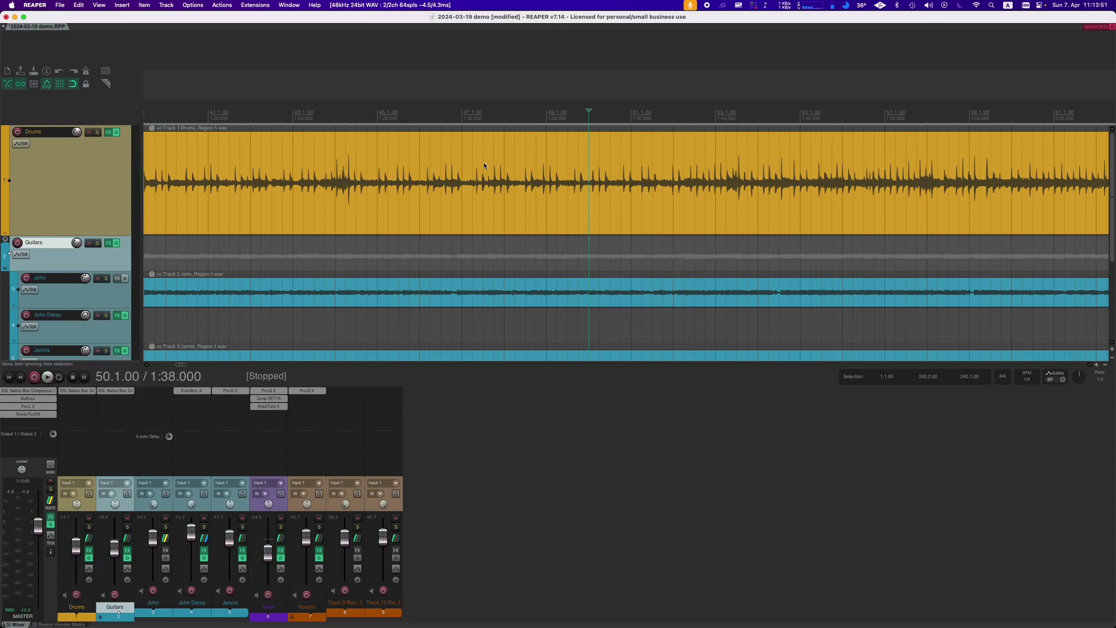
Return to the project start and listen to the song's opening from measure 1
scroll(243, 155, "down", 5)
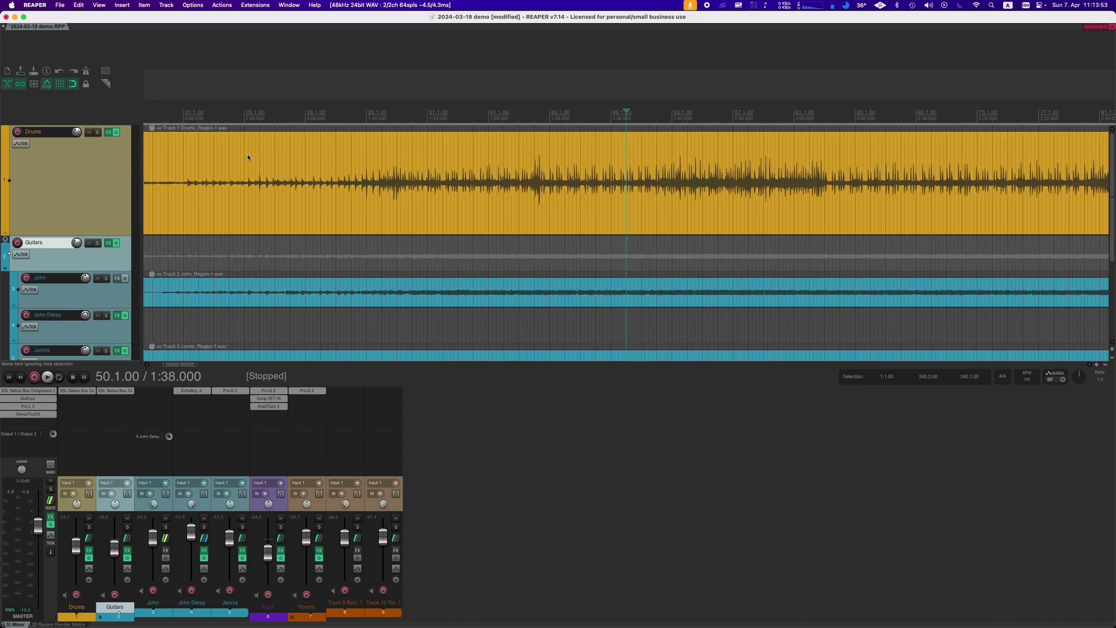
scroll(247, 156, "down", 1)
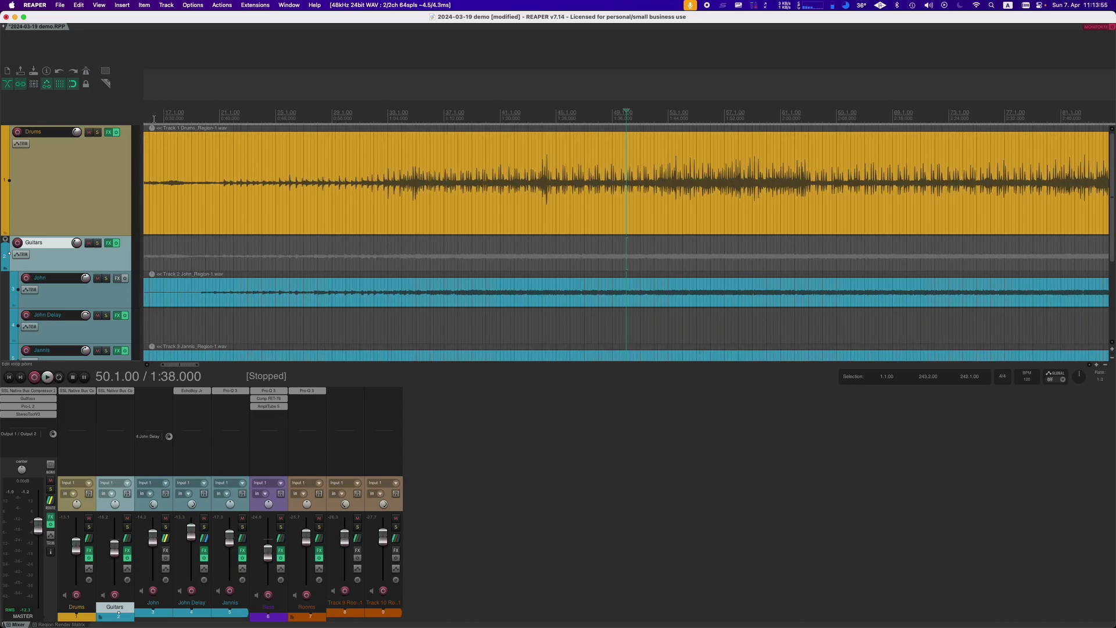
left_click(8, 377)
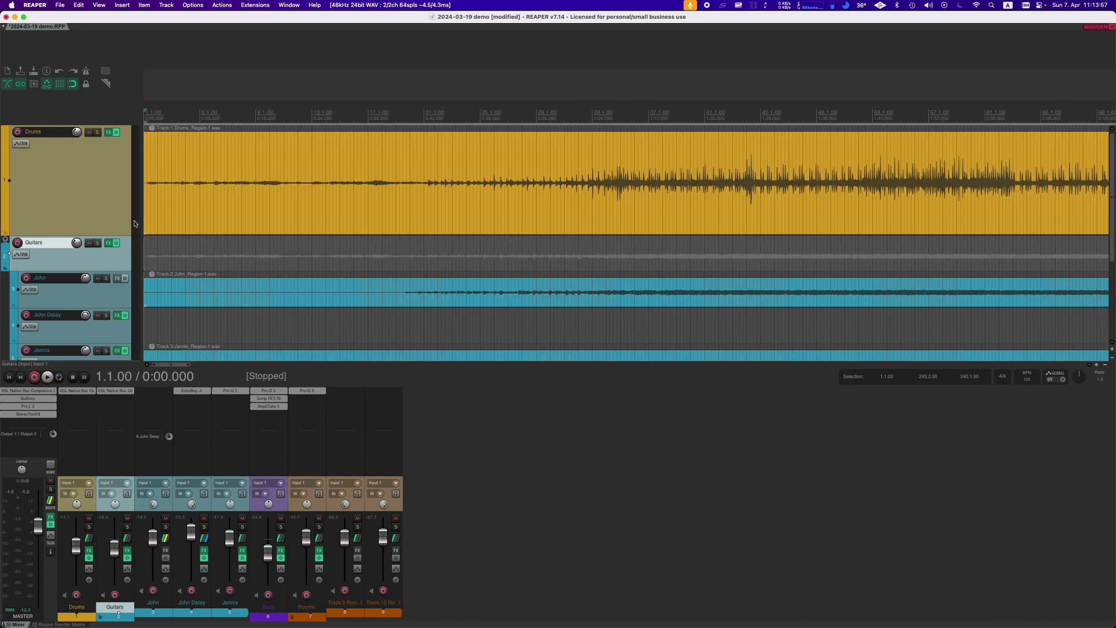
scroll(156, 119, "up", 3)
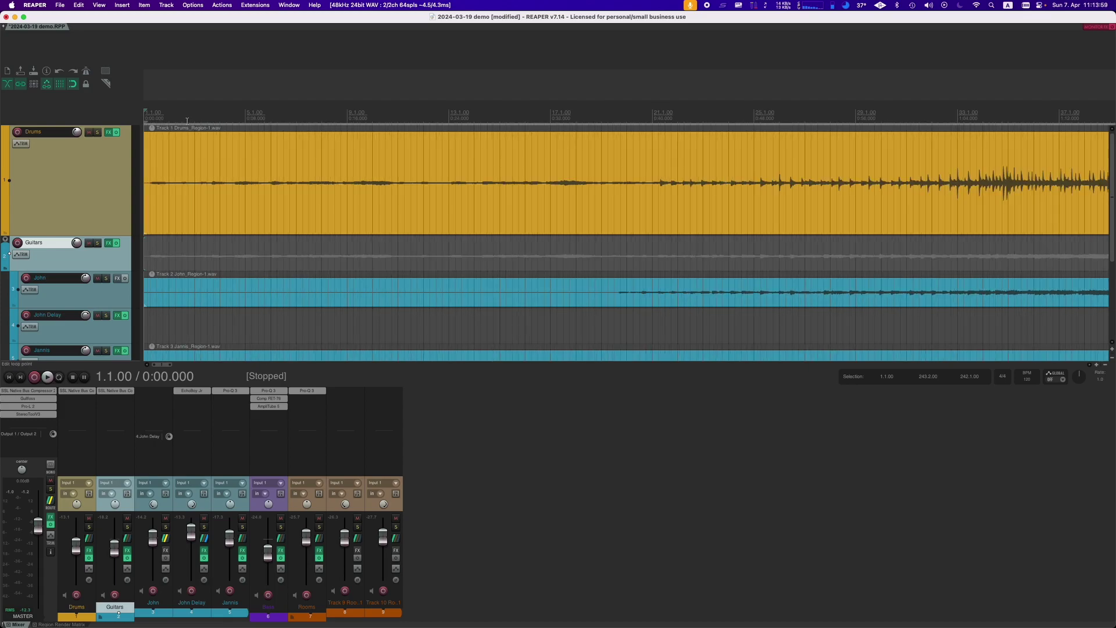
scroll(190, 144, "up", 4)
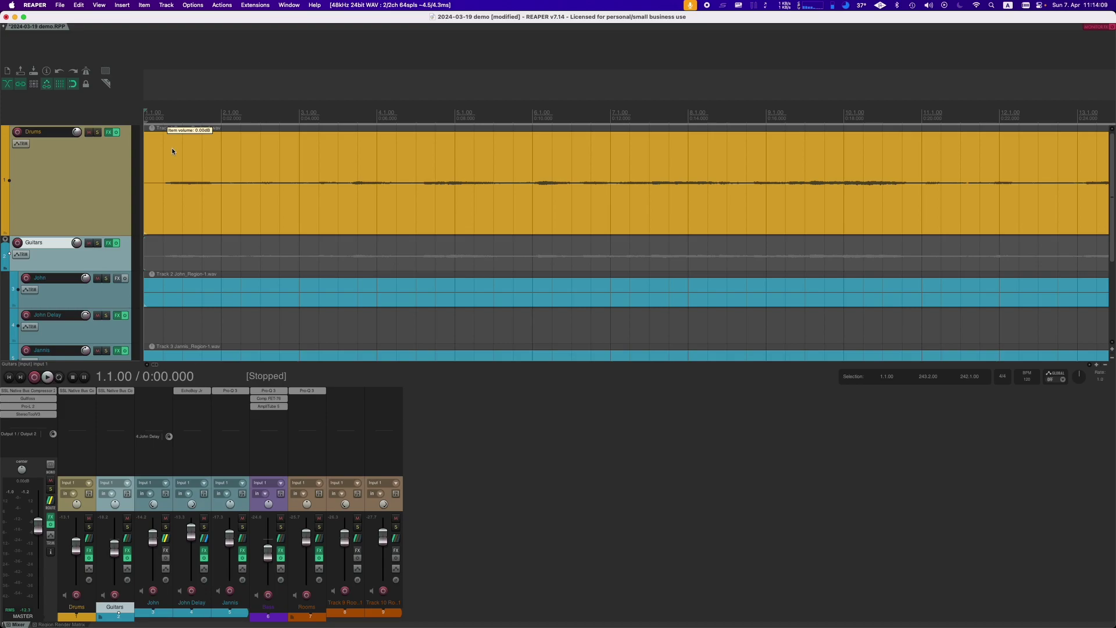
key("space")
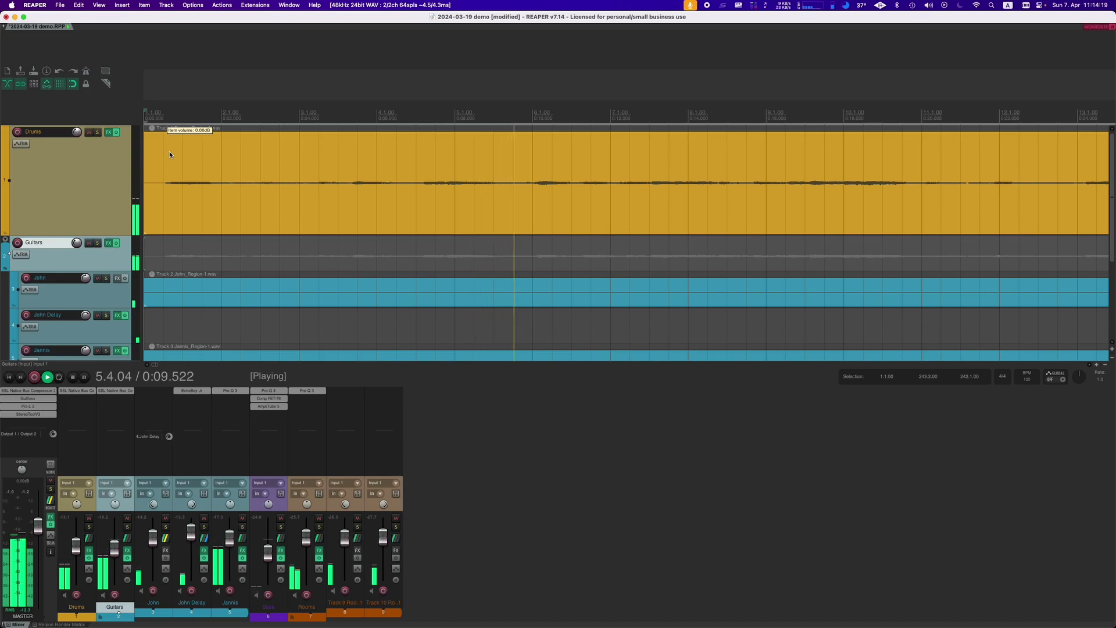
key("space")
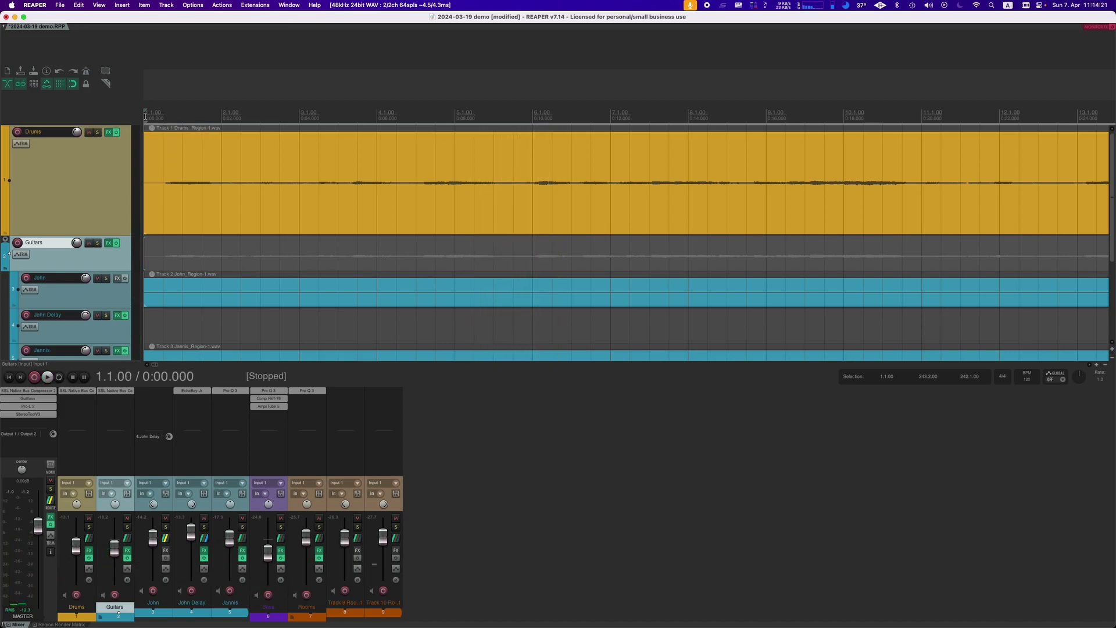
key("space")
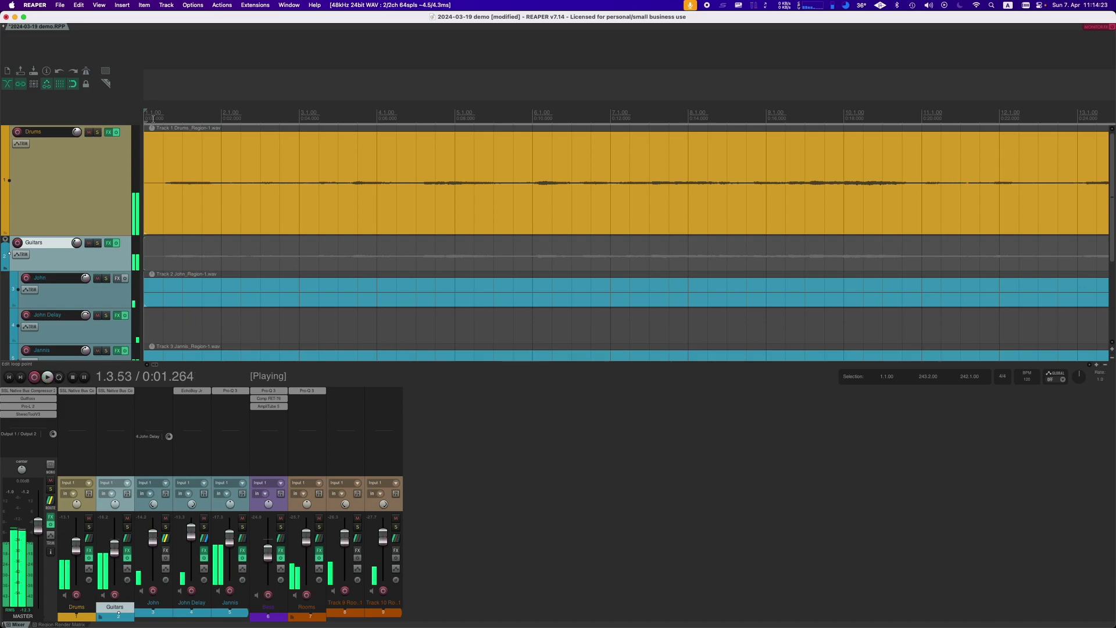
key("space")
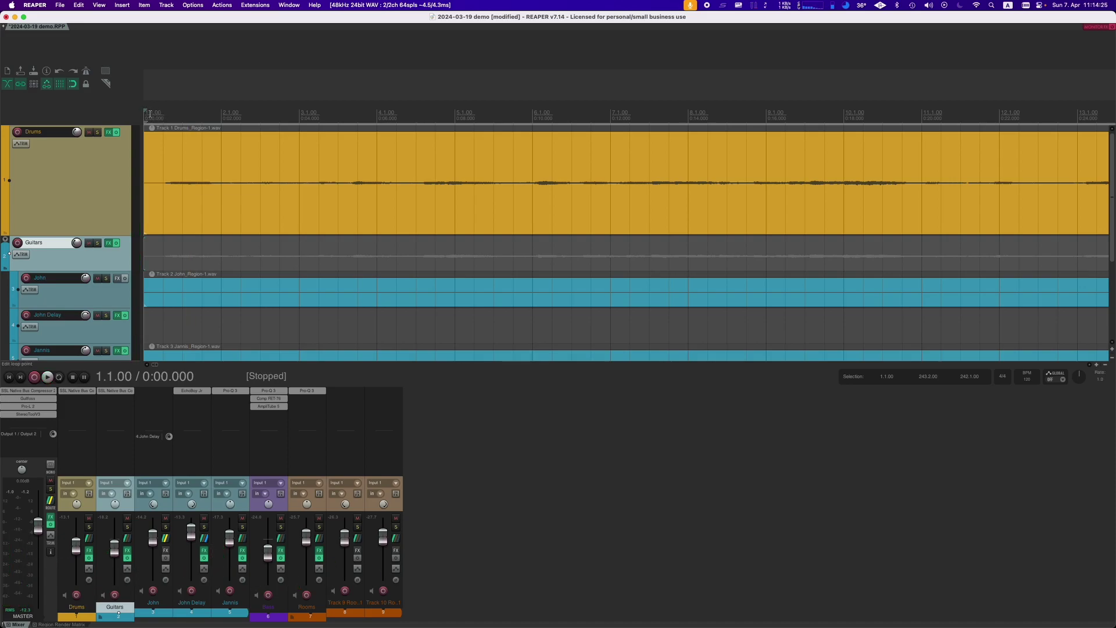
Audition the opening and place the edit cursor where the first note begins, at about 0:00.593
left_click(163, 112)
key("space")
key("space")
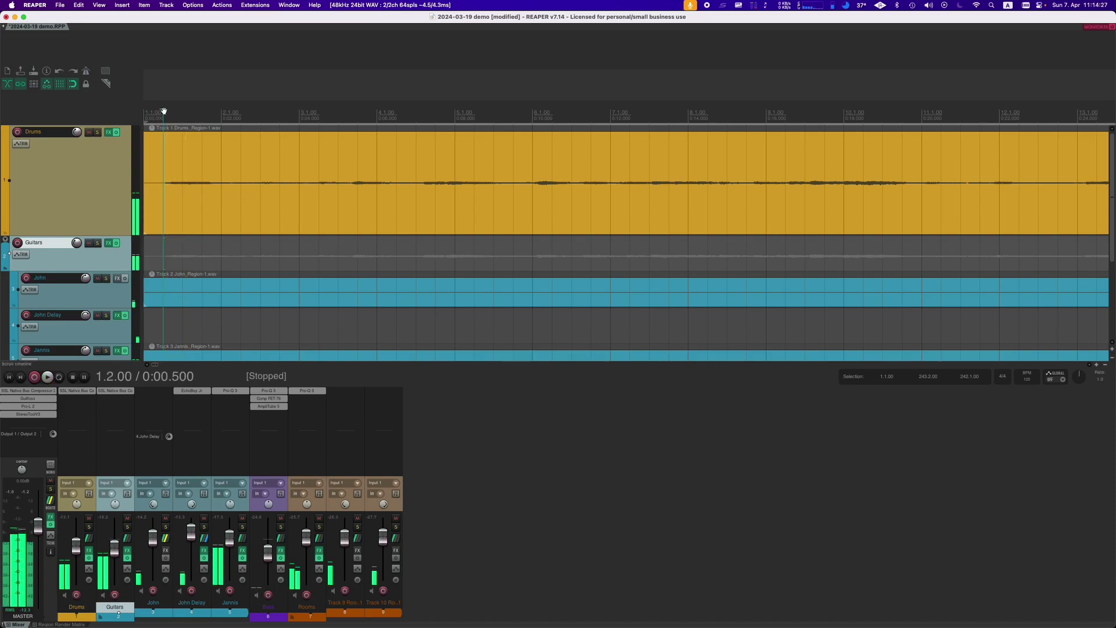
left_click_drag(164, 111, 168, 111)
key("space")
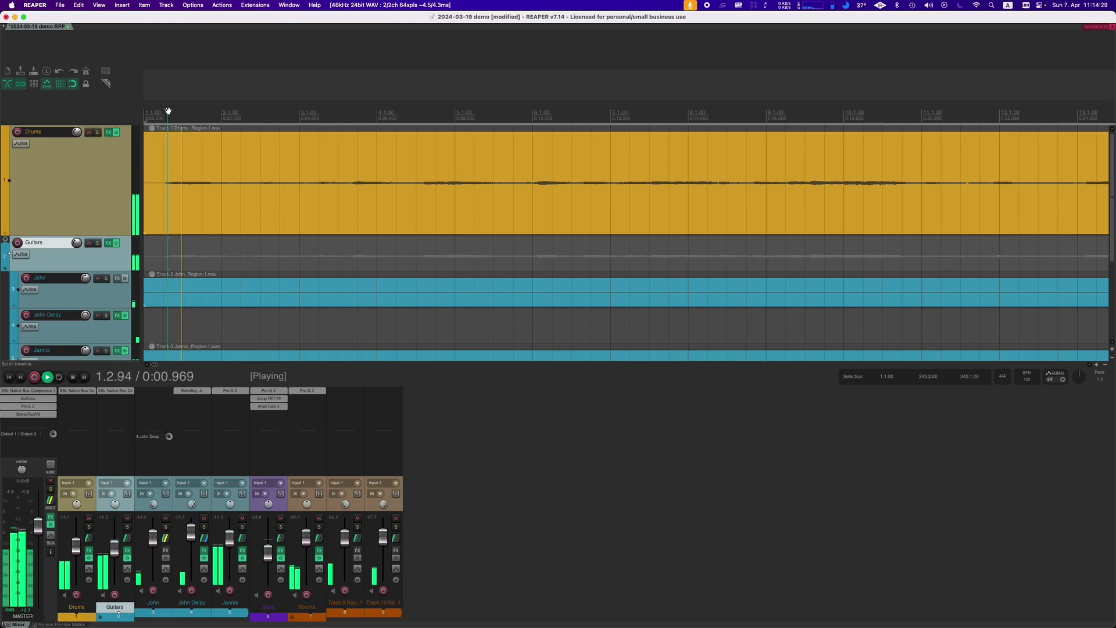
key("space")
left_click(165, 111)
key("space")
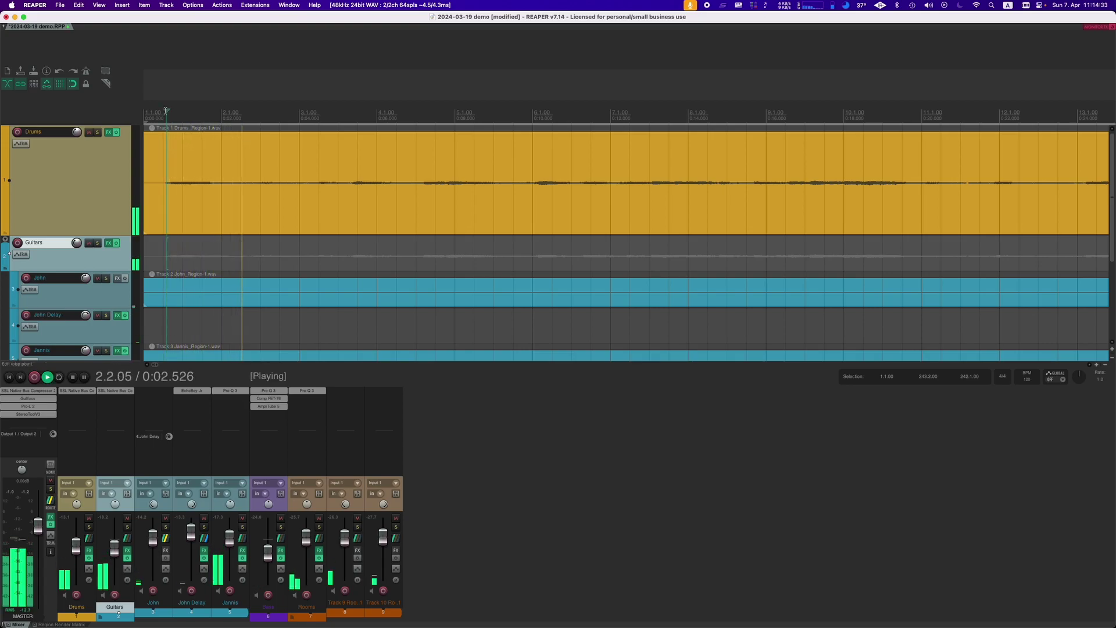
key("space")
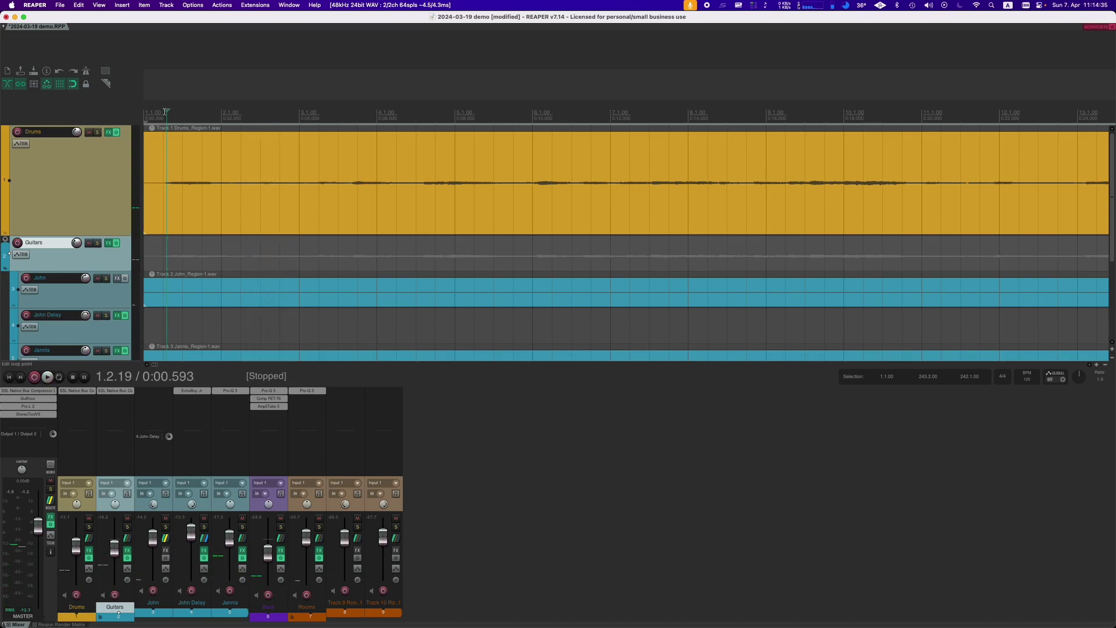
Split all items on every track at the edit cursor and delete the short pieces before it
key("super+a")
key("s")
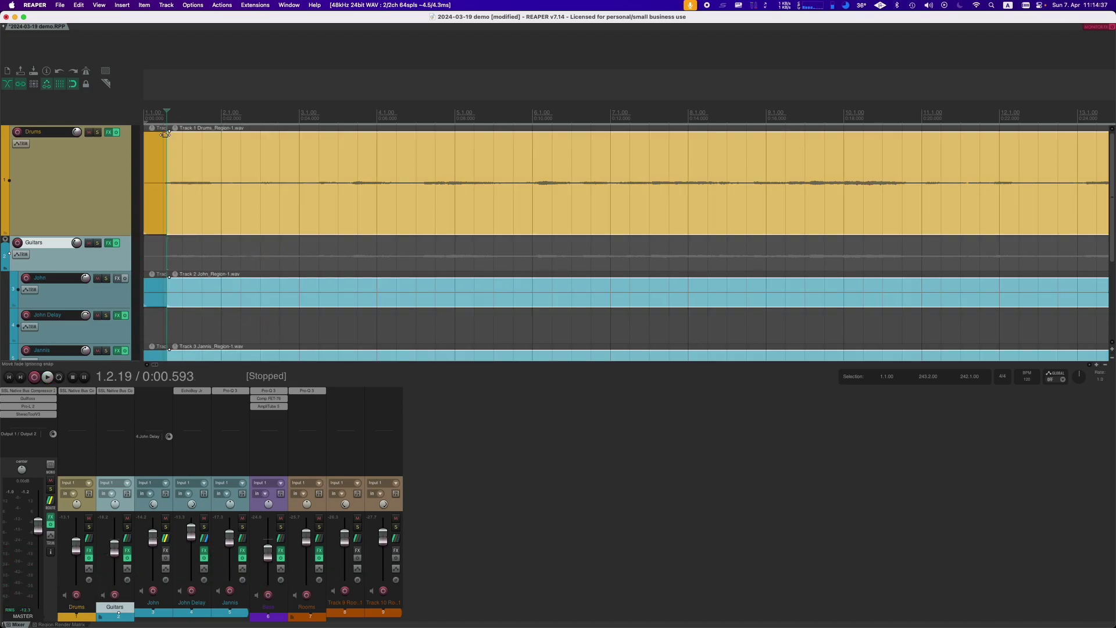
left_click_drag(159, 148, 154, 356)
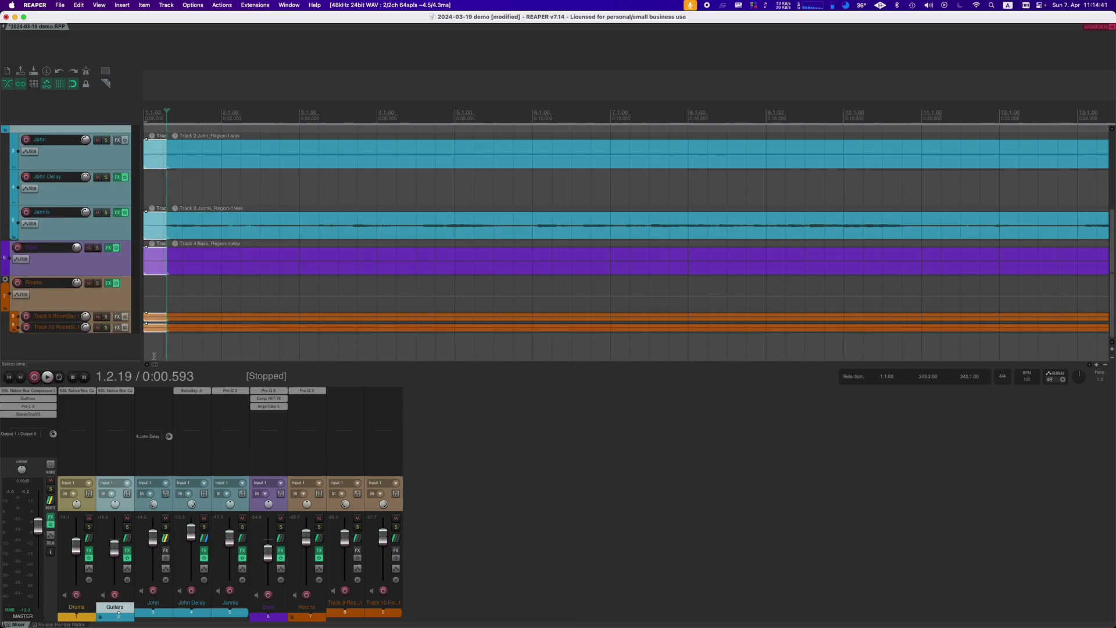
key("Delete")
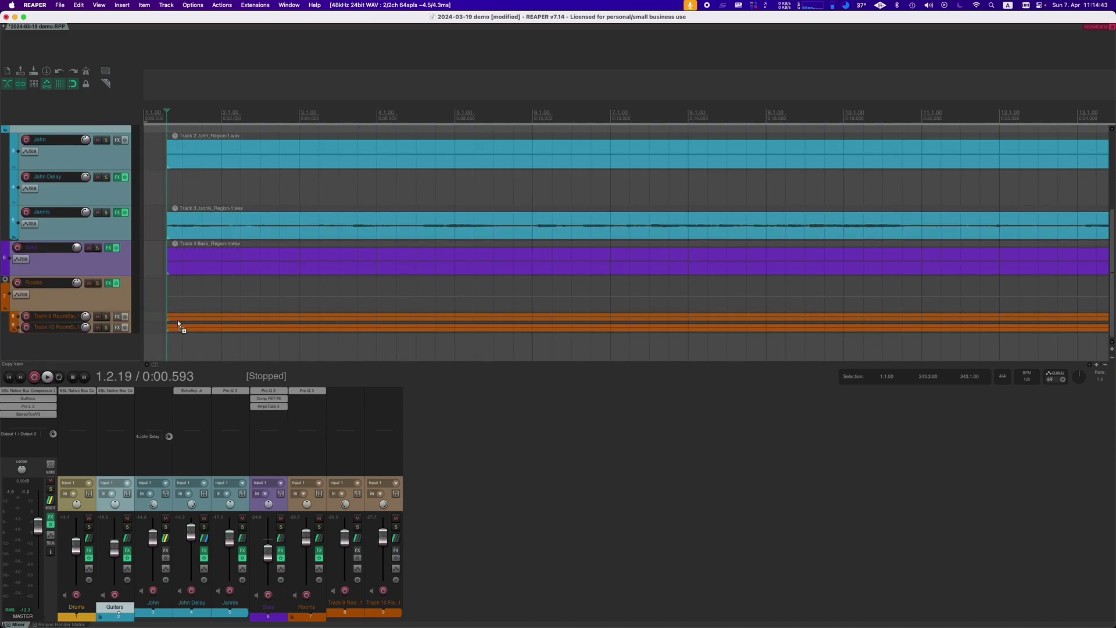
Move all remaining items together so that they begin at the project start, measure 1.1.00
key("super+a")
left_click_drag(167, 264, 144, 264)
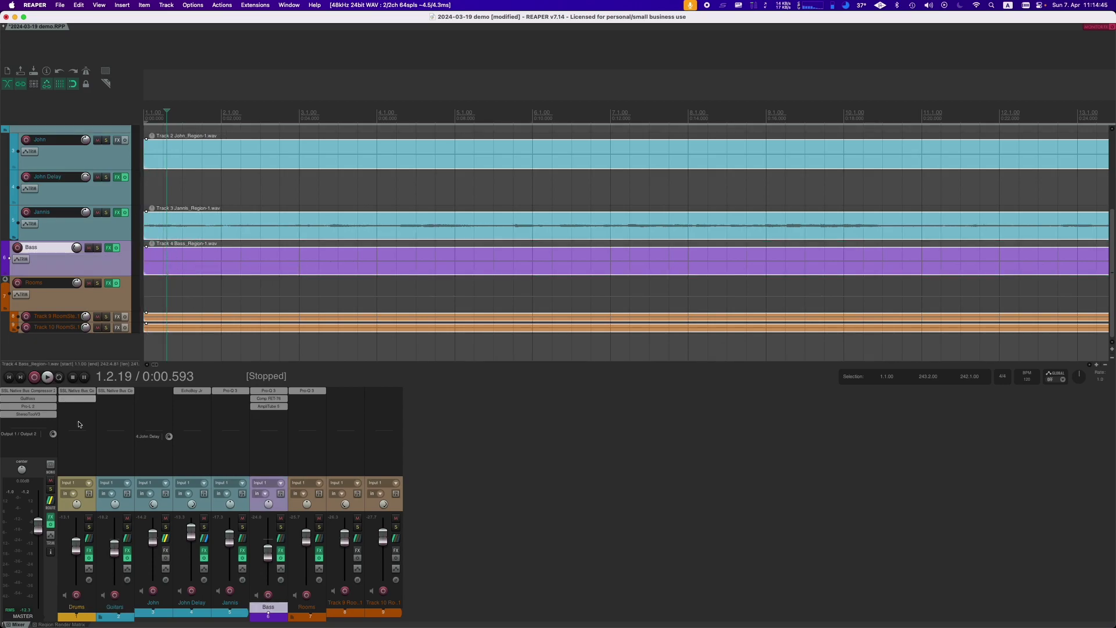
key("End")
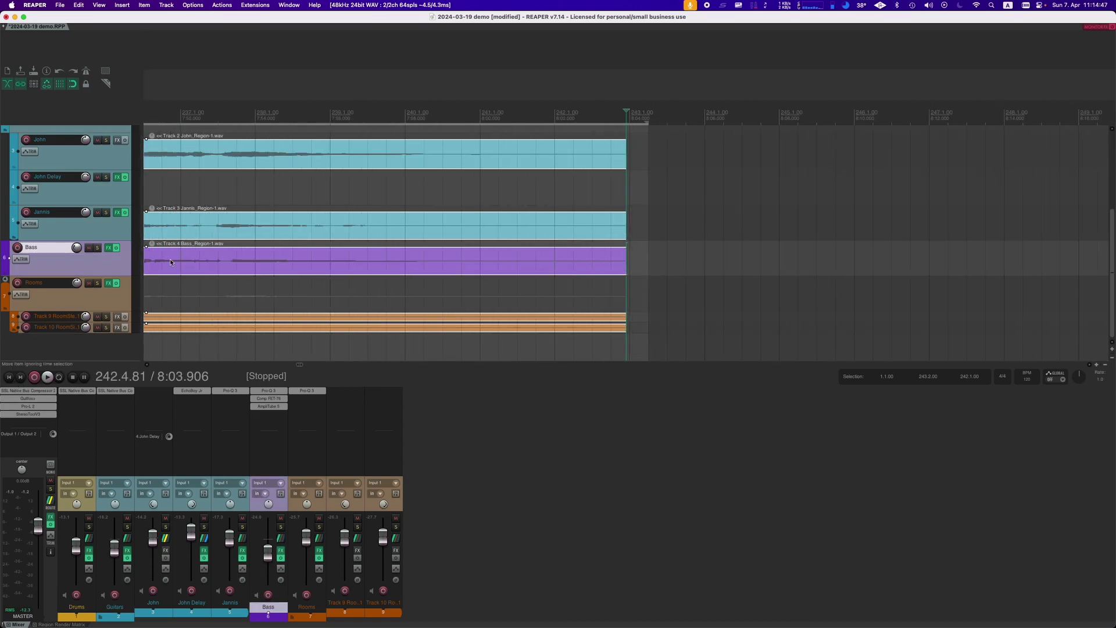
key("Home")
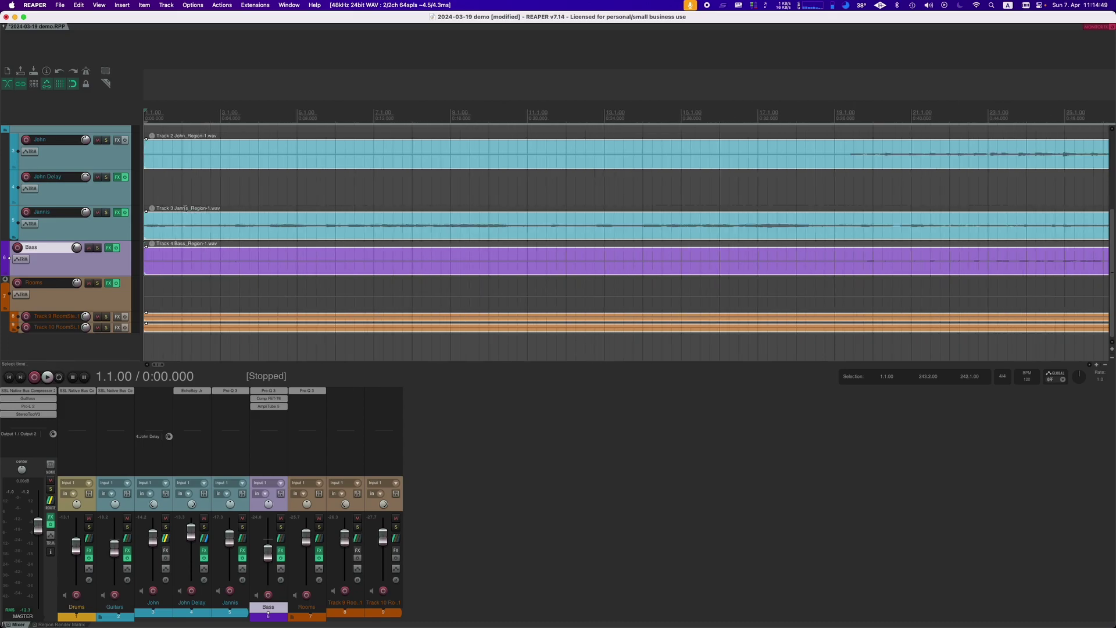
scroll(1113, 244, "up", 4)
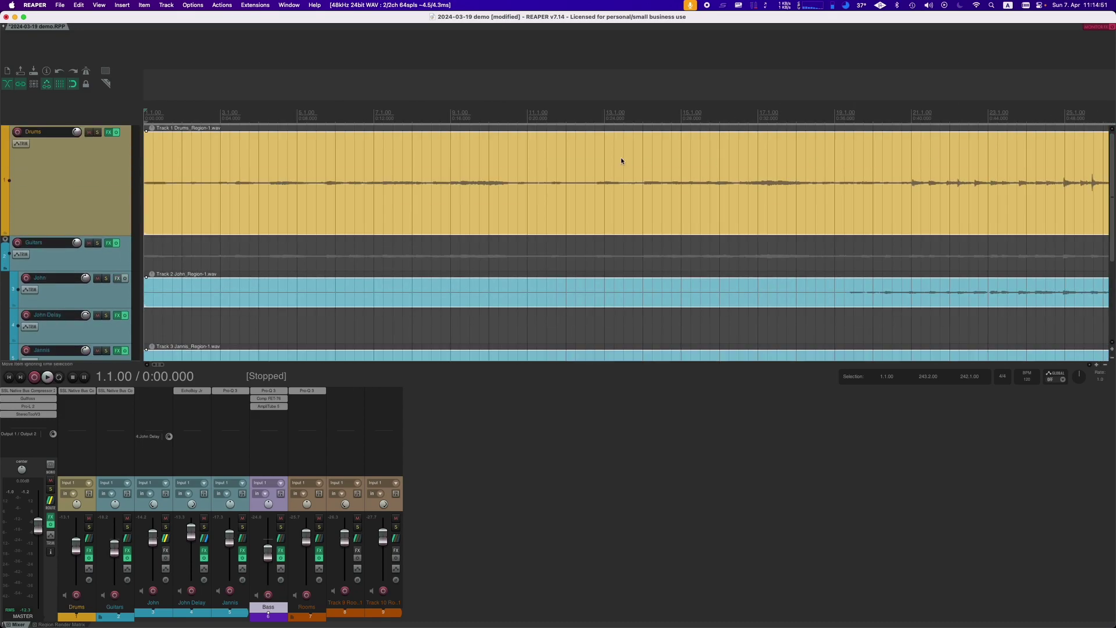
Play the song's opening repeatedly from measure 1 to check that the first note falls on the project start
key("space")
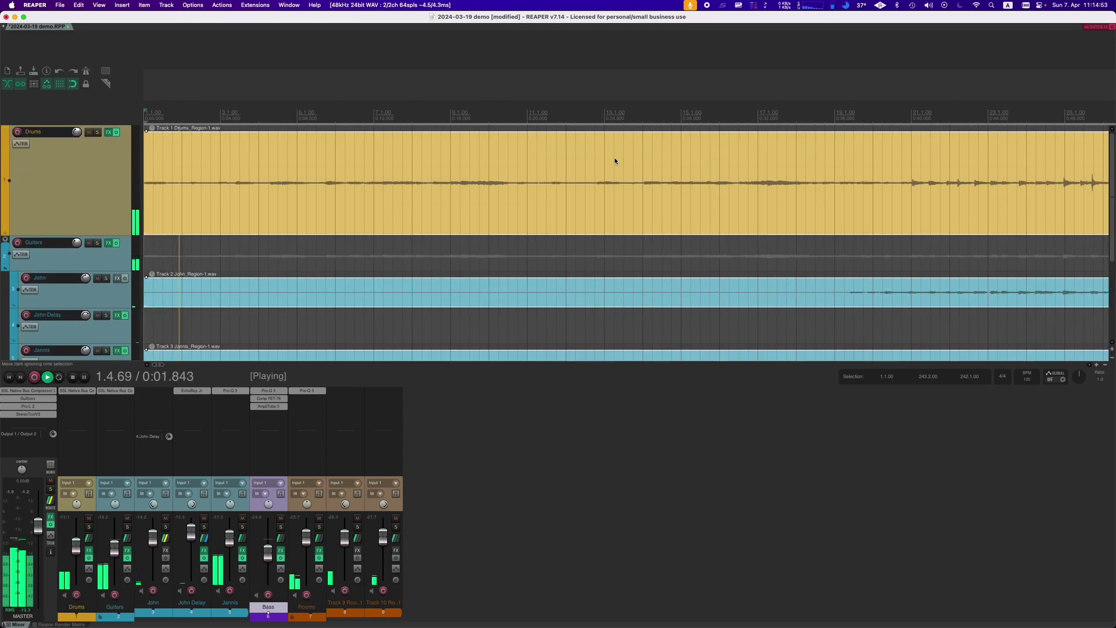
key("space")
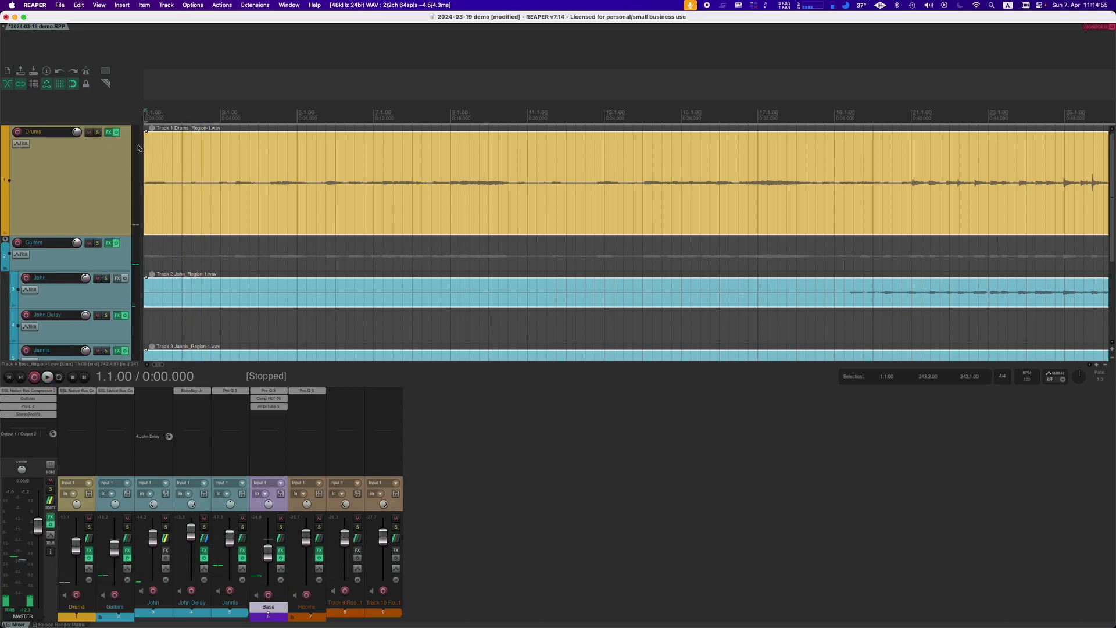
scroll(152, 131, "up", 3)
key("space")
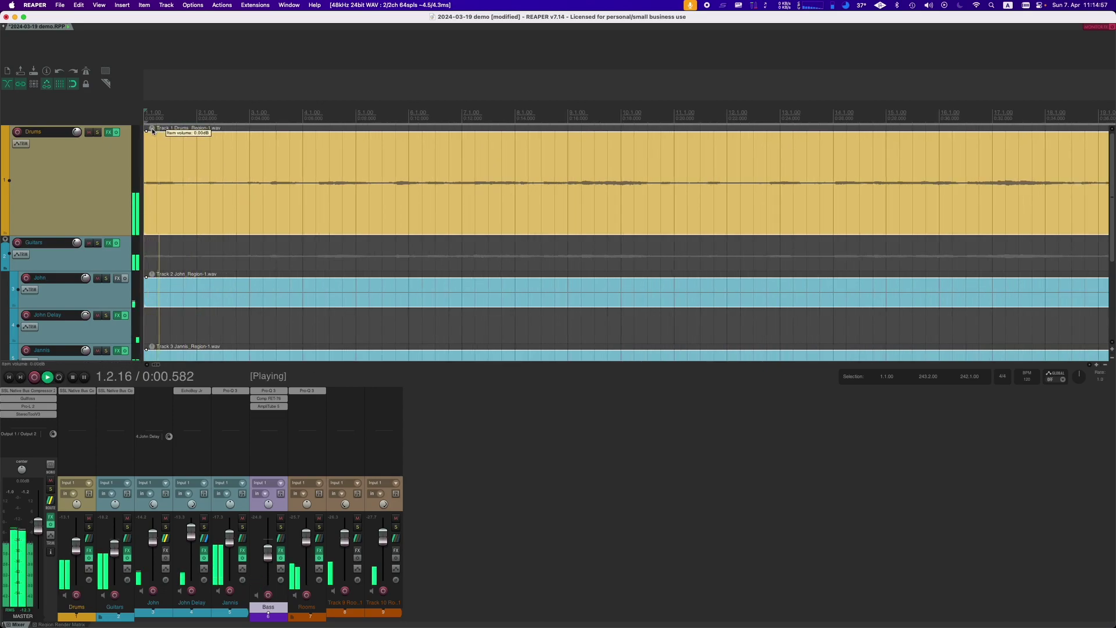
scroll(152, 130, "up", 2)
key("space")
key("space")
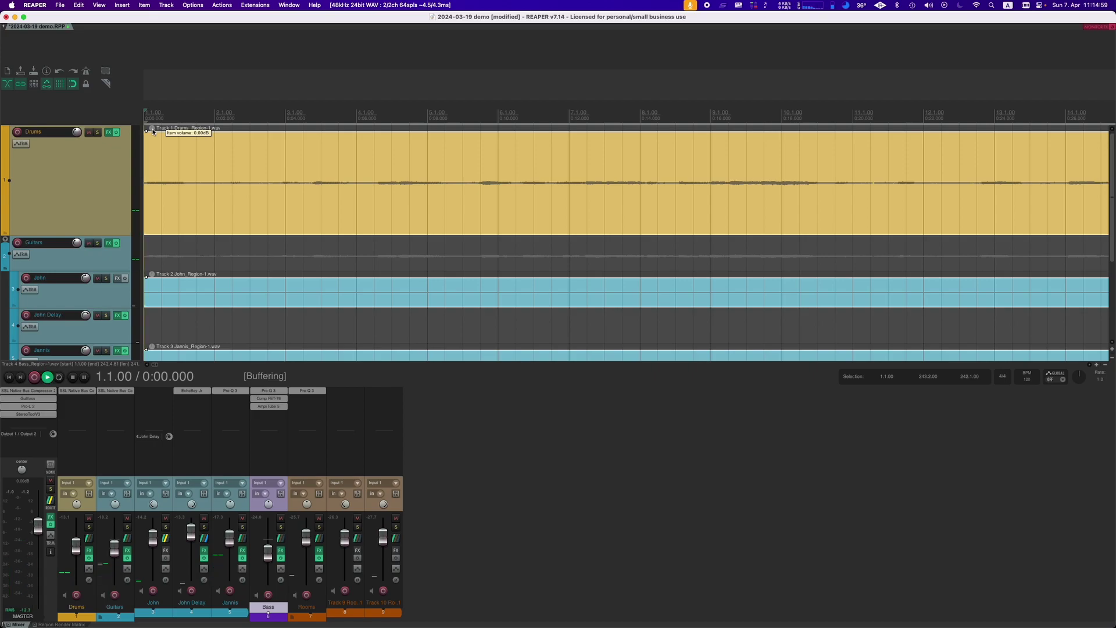
key("space")
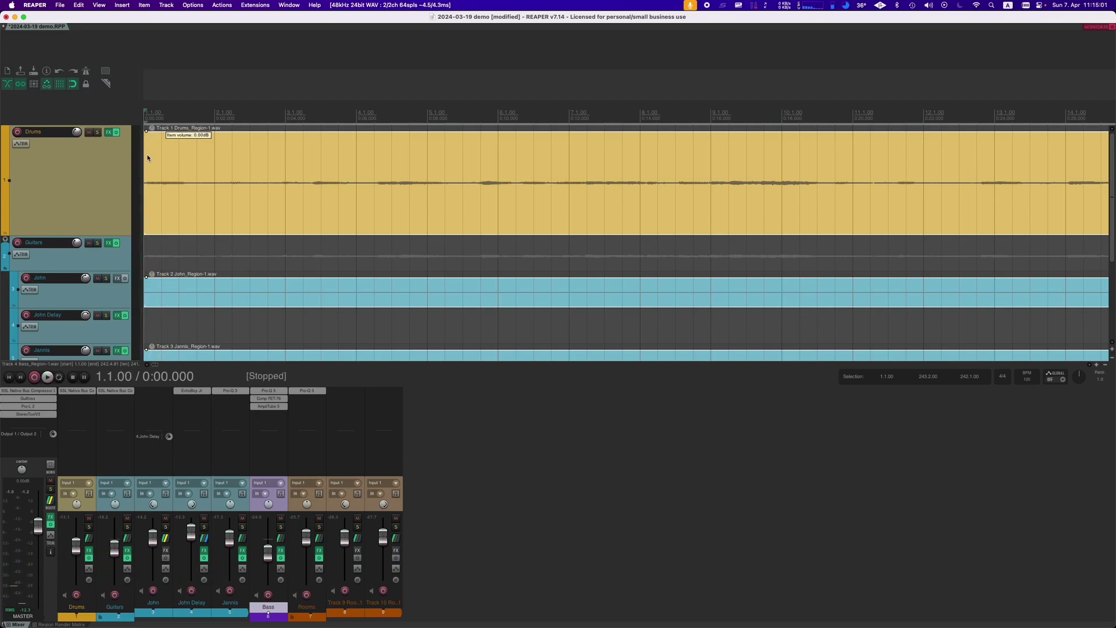
scroll(144, 155, "up", 4)
left_click_drag(145, 155, 157, 155)
key("super+z")
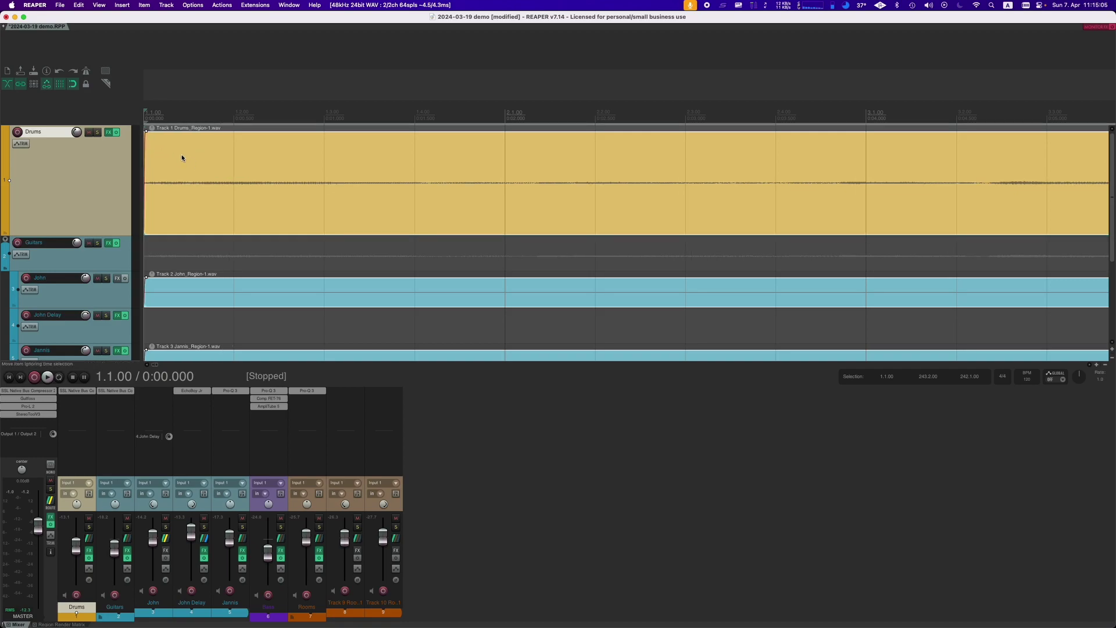
Listen to the first measures once more from the project start and stop playback
key("space")
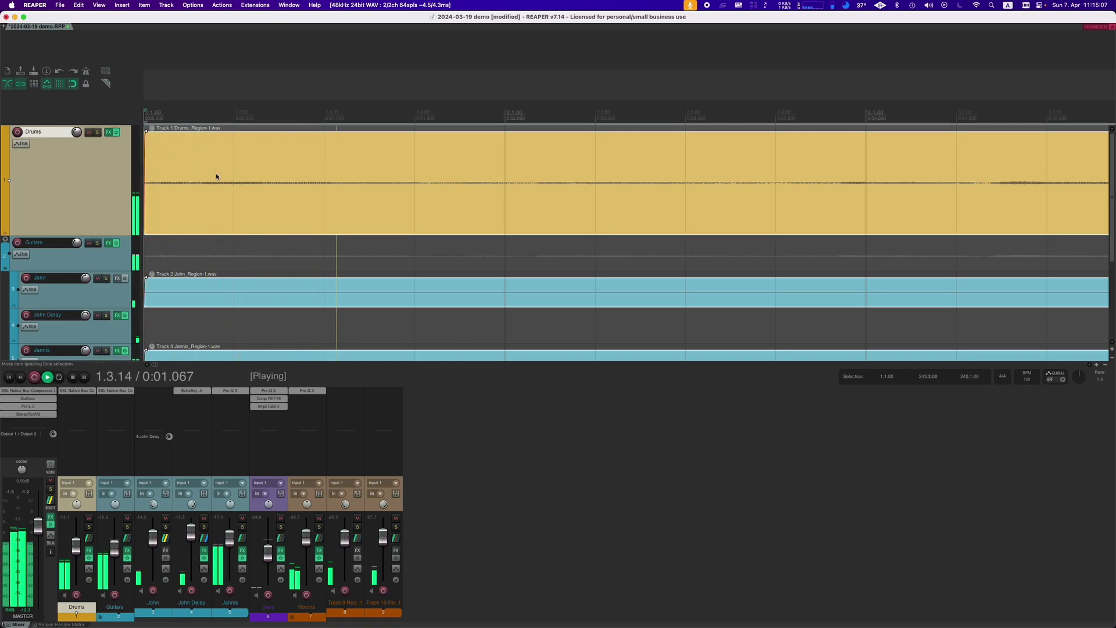
scroll(217, 176, "down", 4)
scroll(218, 173, "down", 5)
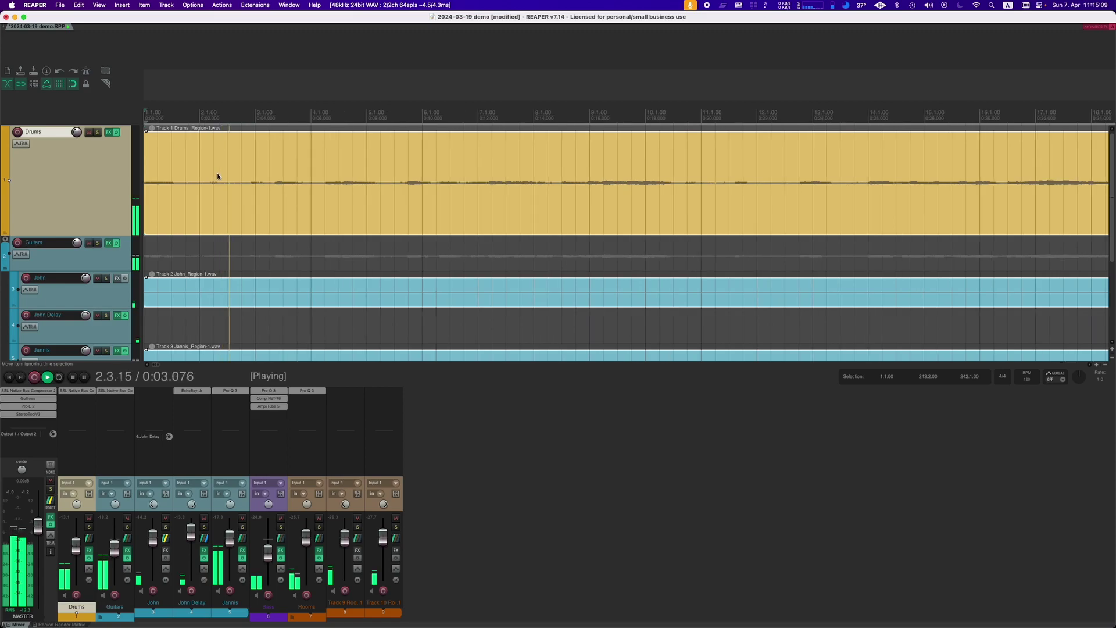
key("space")
Deselect all media items and show the project's tempo envelope
left_click(312, 322)
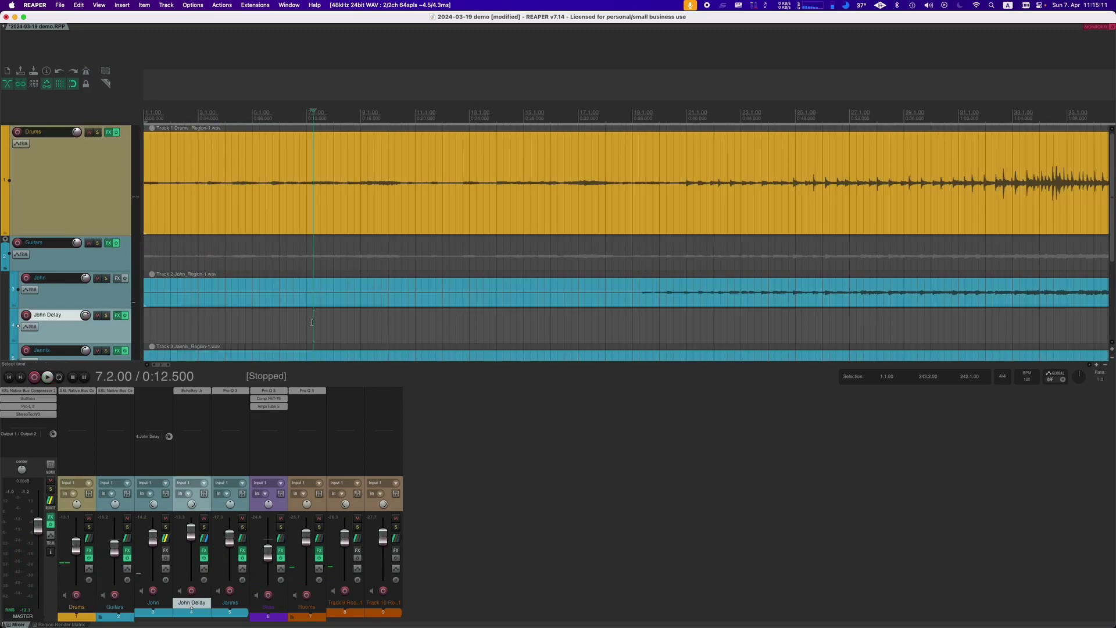
scroll(312, 322, "down", 3)
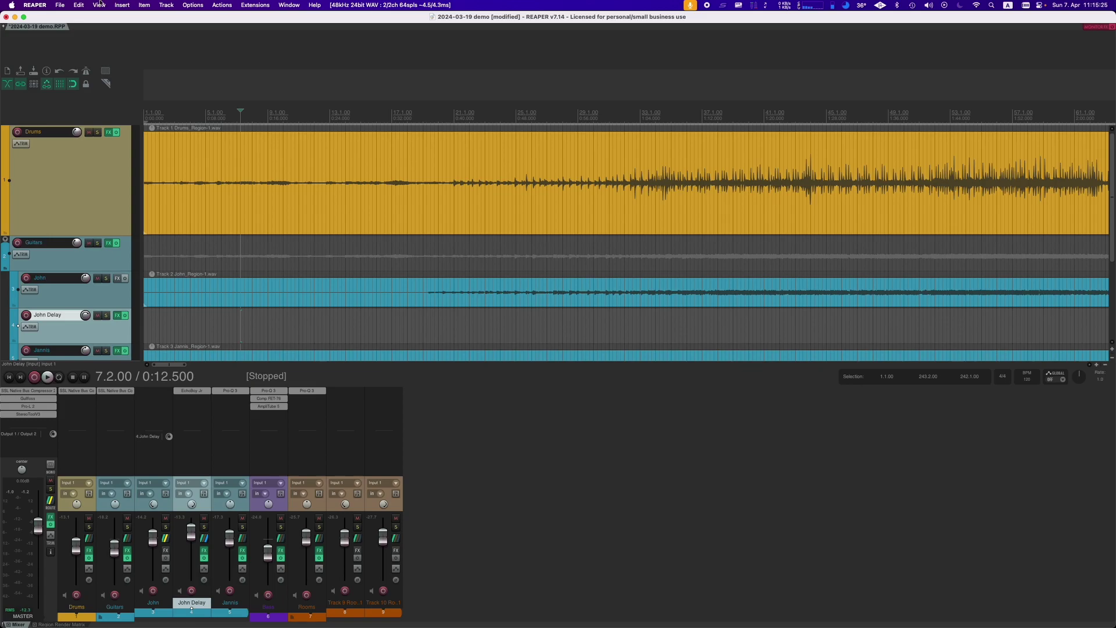
left_click(99, 4)
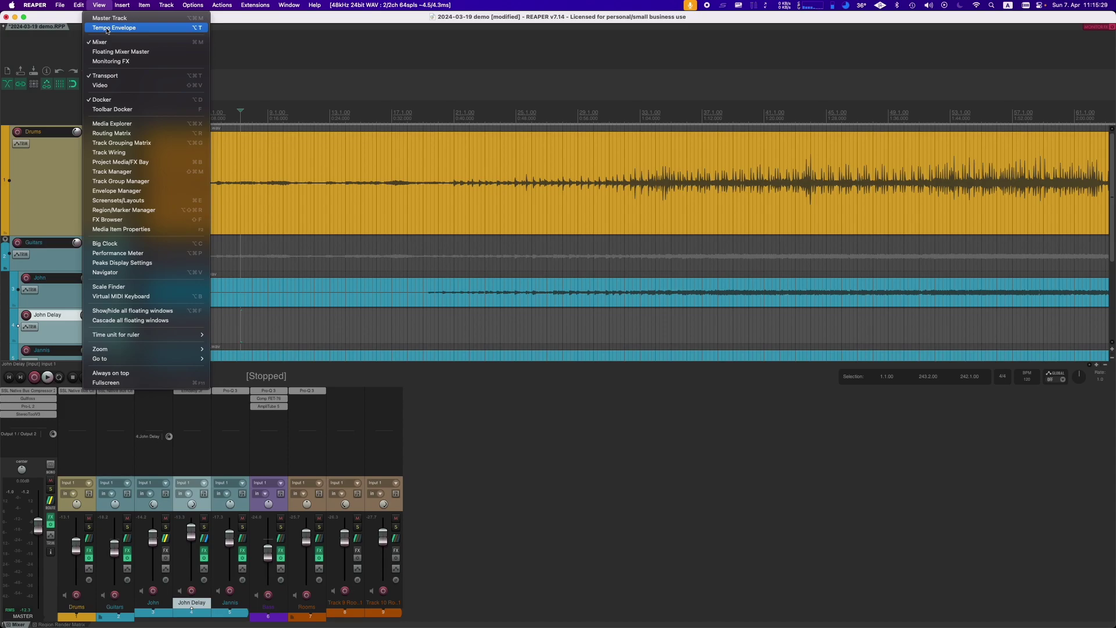
left_click(107, 28)
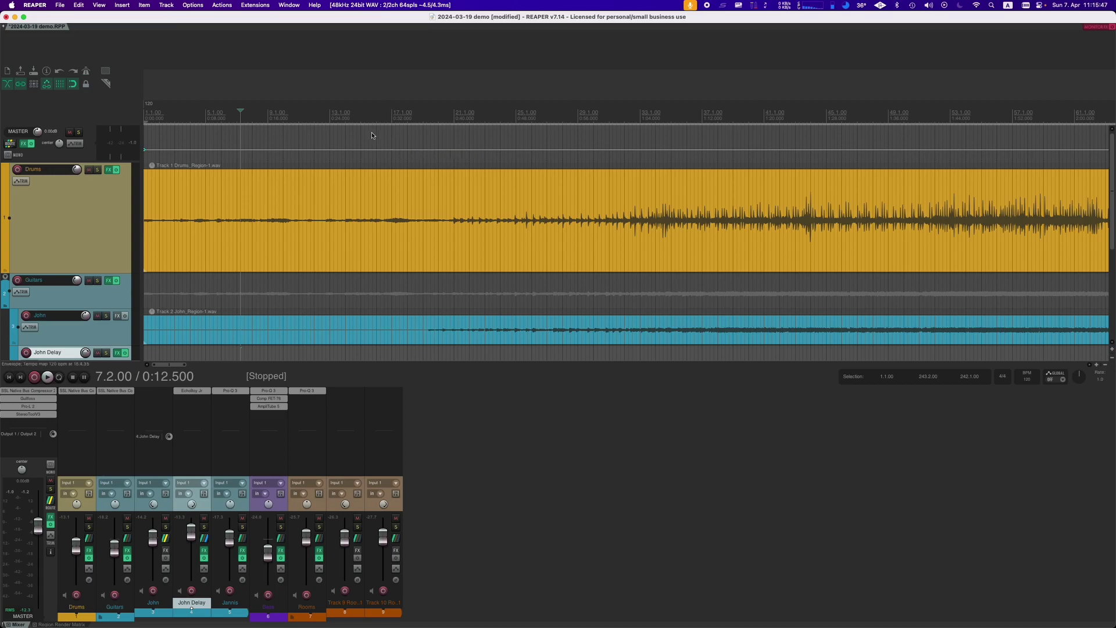
View the information window of the SWS extension and close it
left_click(260, 6)
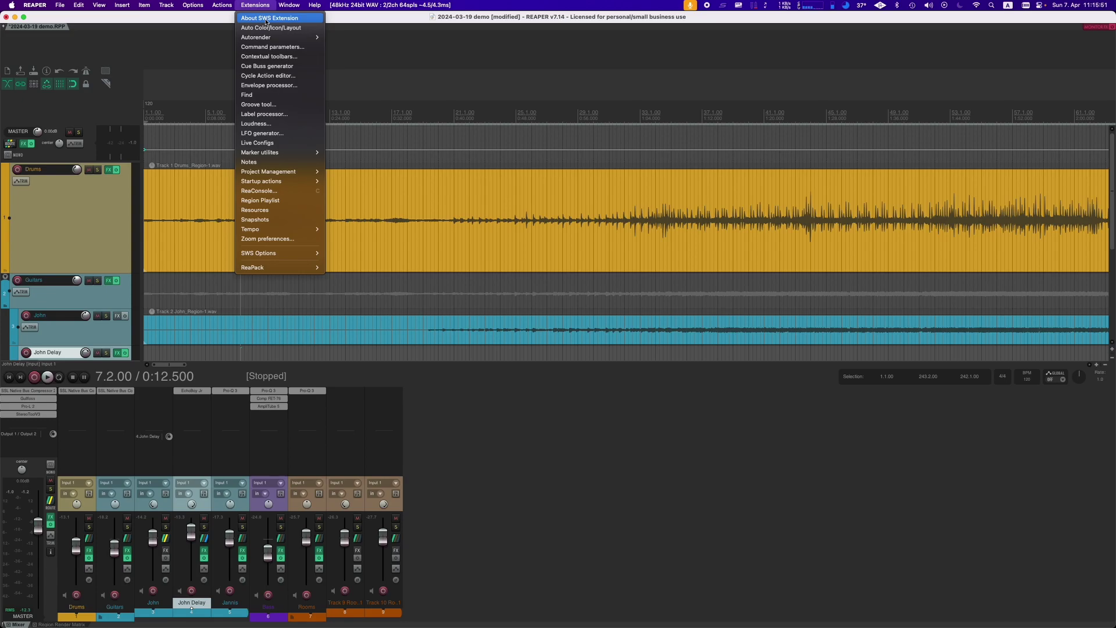
left_click(266, 18)
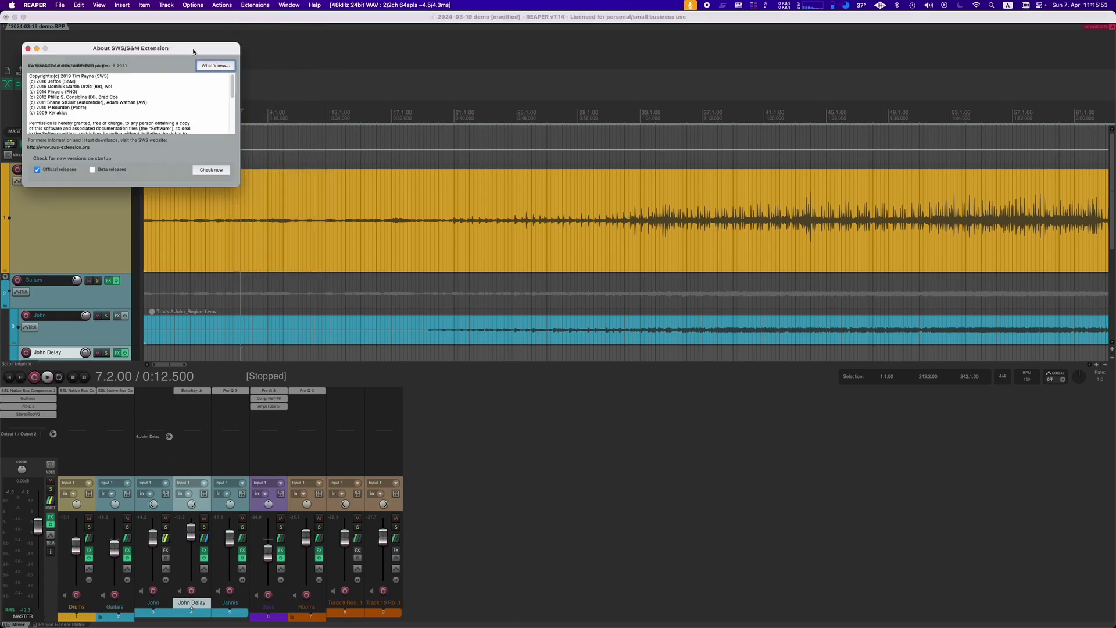
left_click_drag(186, 51, 528, 193)
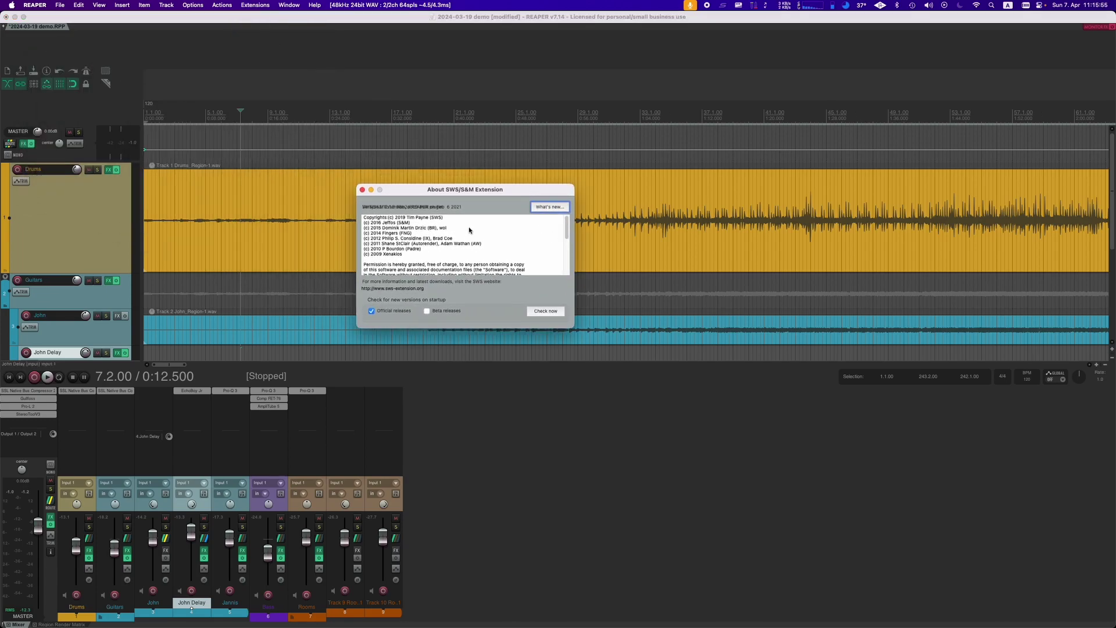
left_click(362, 190)
Search the action list for "move grid" and examine the shortcuts of the SWS actions that move grid lines to the play and mouse cursors
left_click(243, 6)
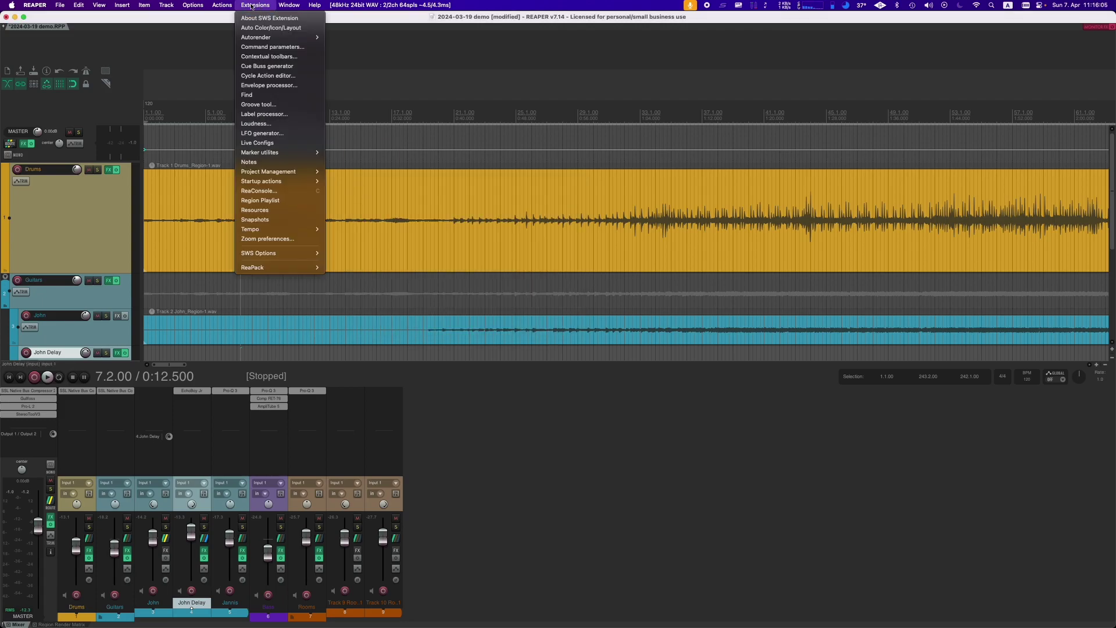
left_click(238, 18)
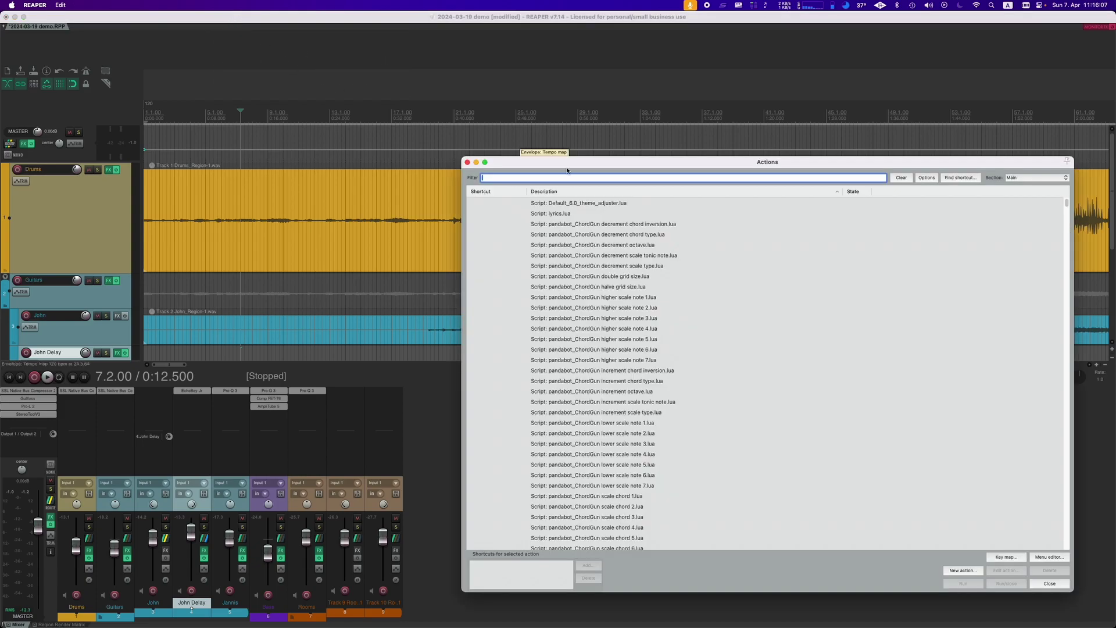
type("move")
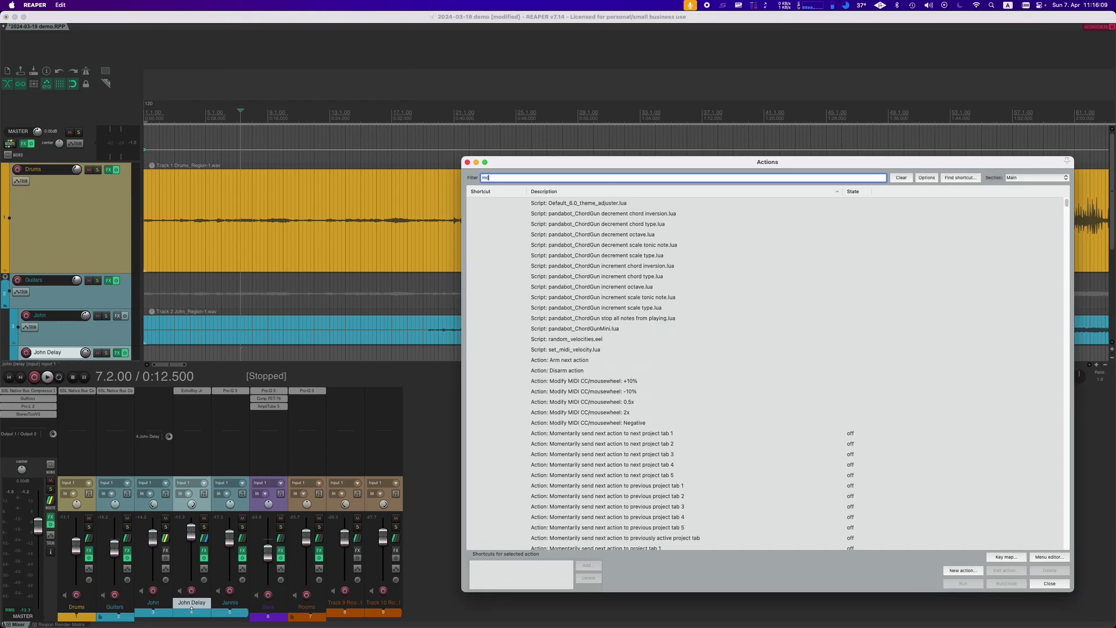
type(" grid")
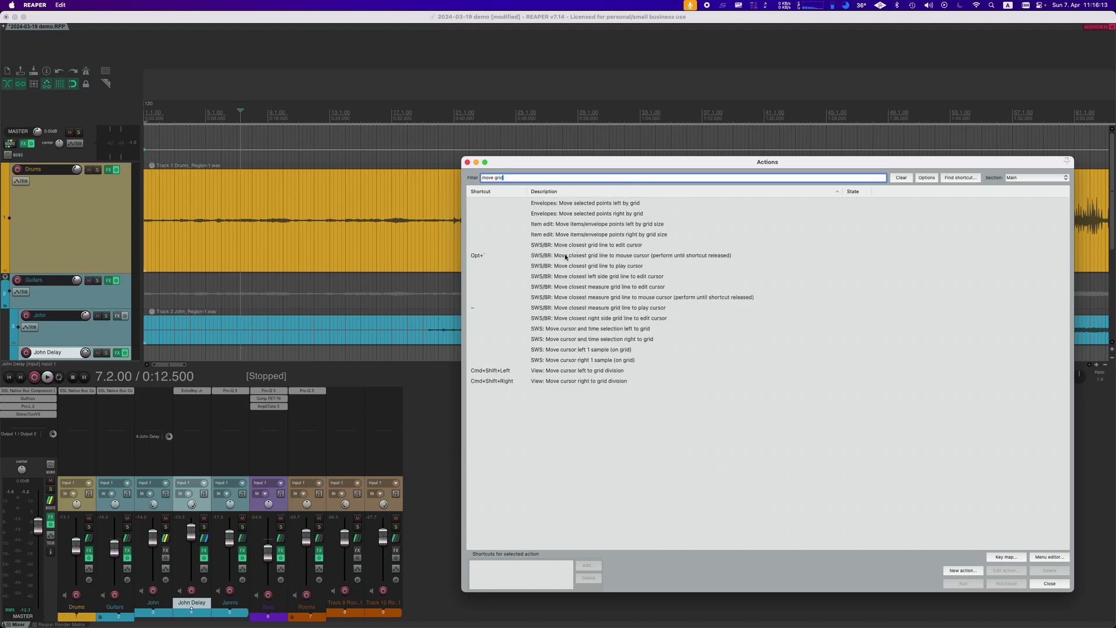
left_click(564, 256)
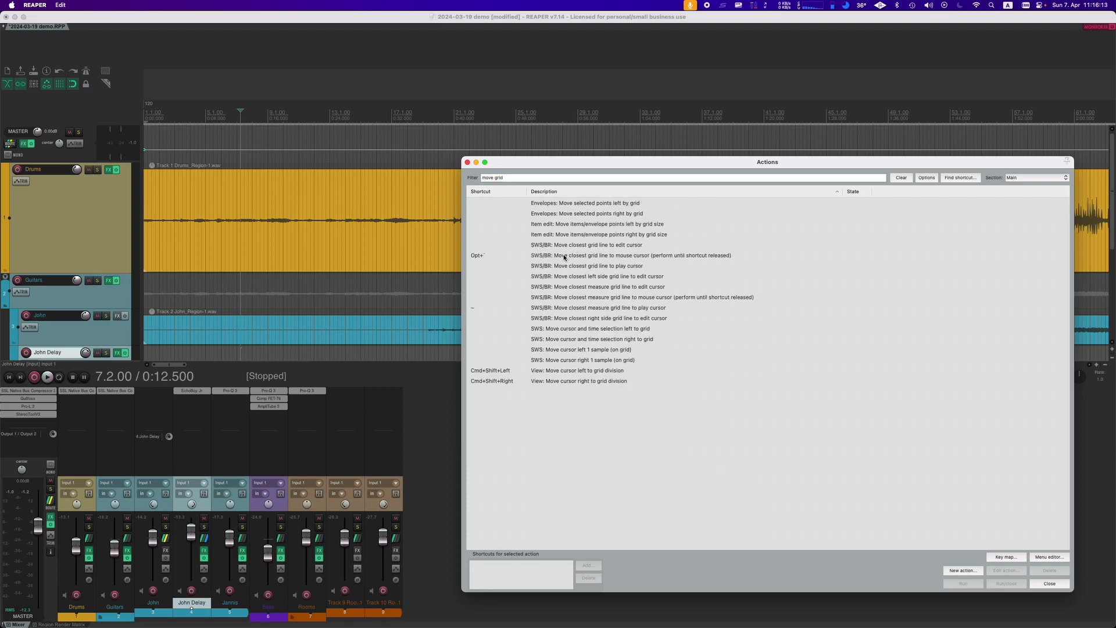
left_click(575, 308)
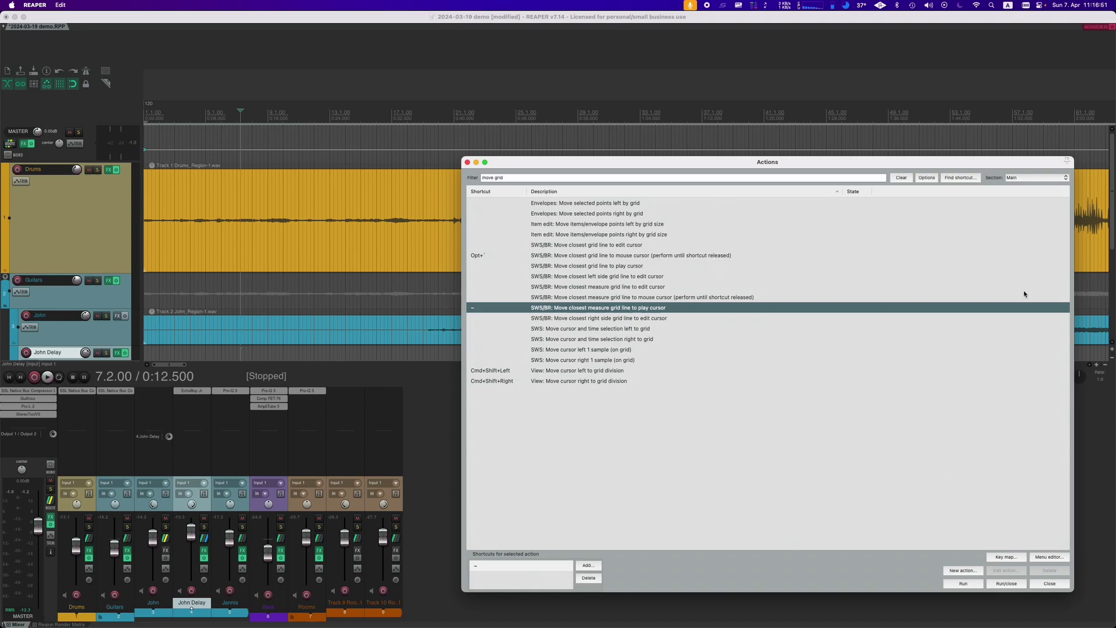
left_click(481, 256)
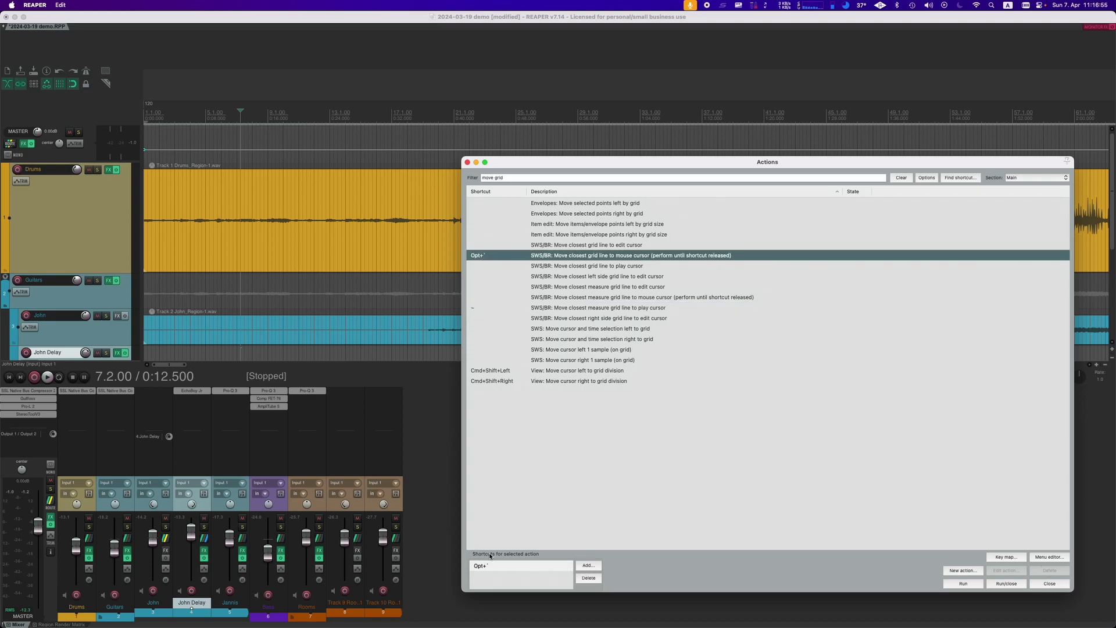
left_click(468, 162)
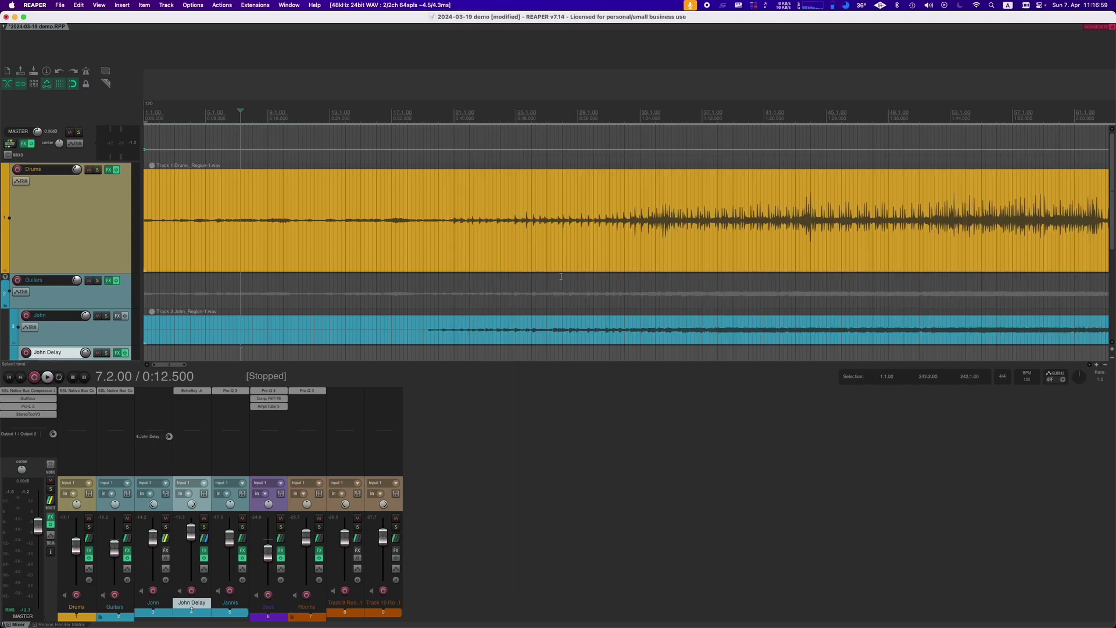
Play from measure 1 and move the closest measure grid line to the play cursor on each downbeat, up to about measure 40
key("Home")
scroll(203, 244, "up", 3)
scroll(204, 243, "down", 1)
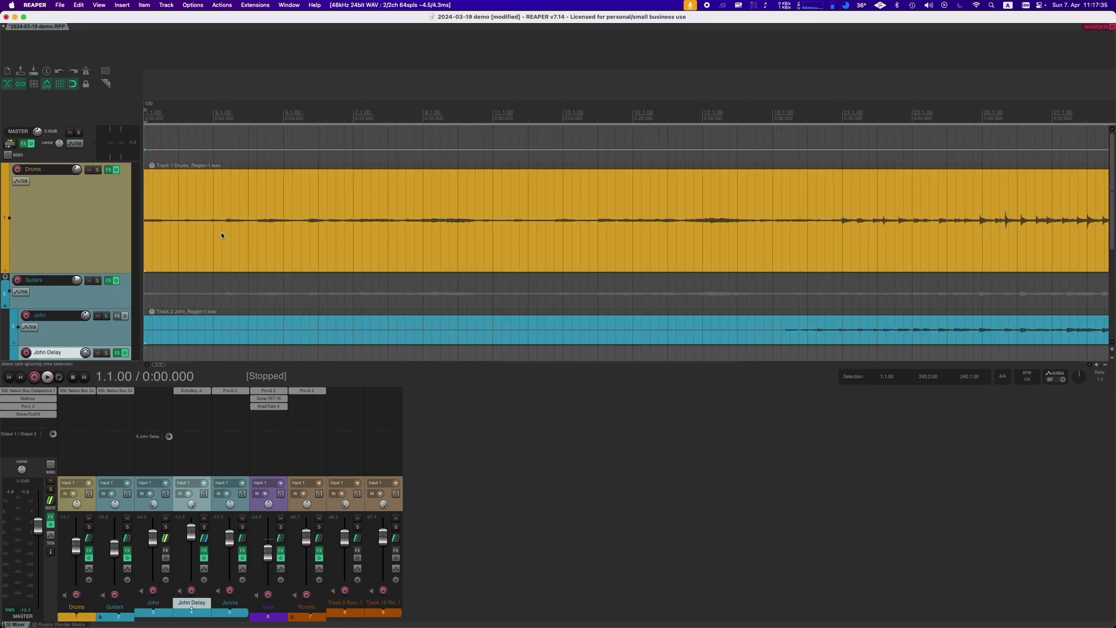
key("space")
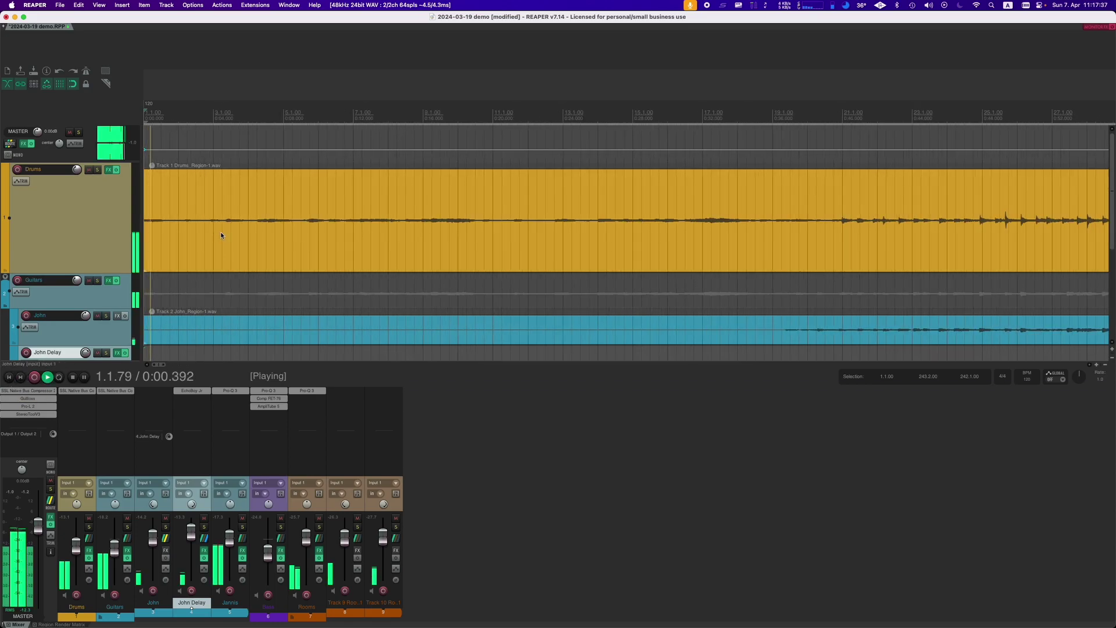
key("shift+c")
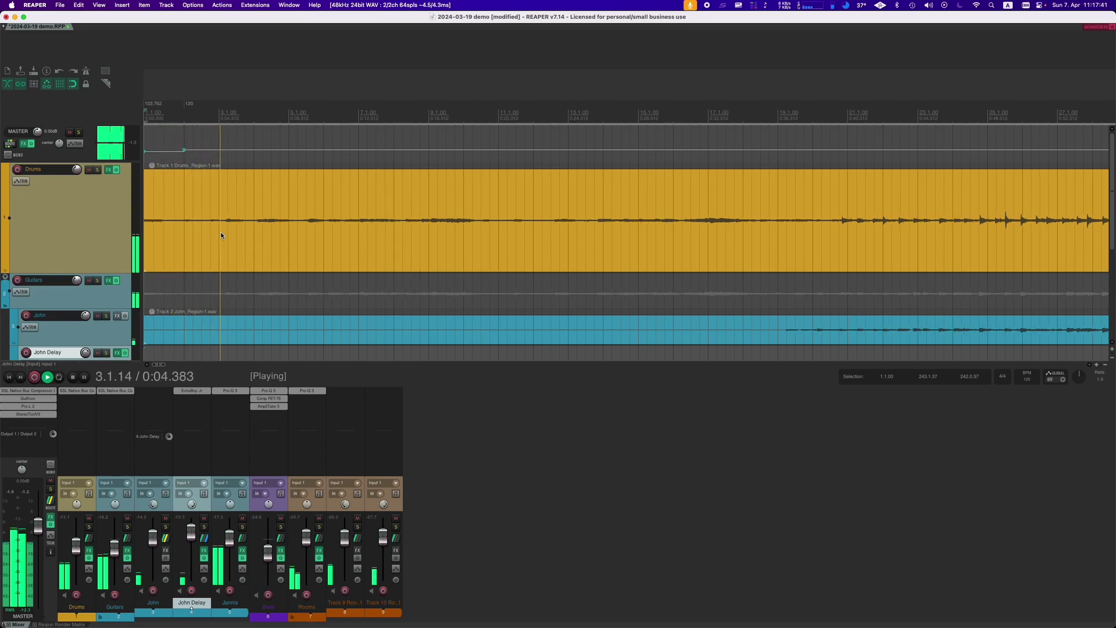
key("shift+c")
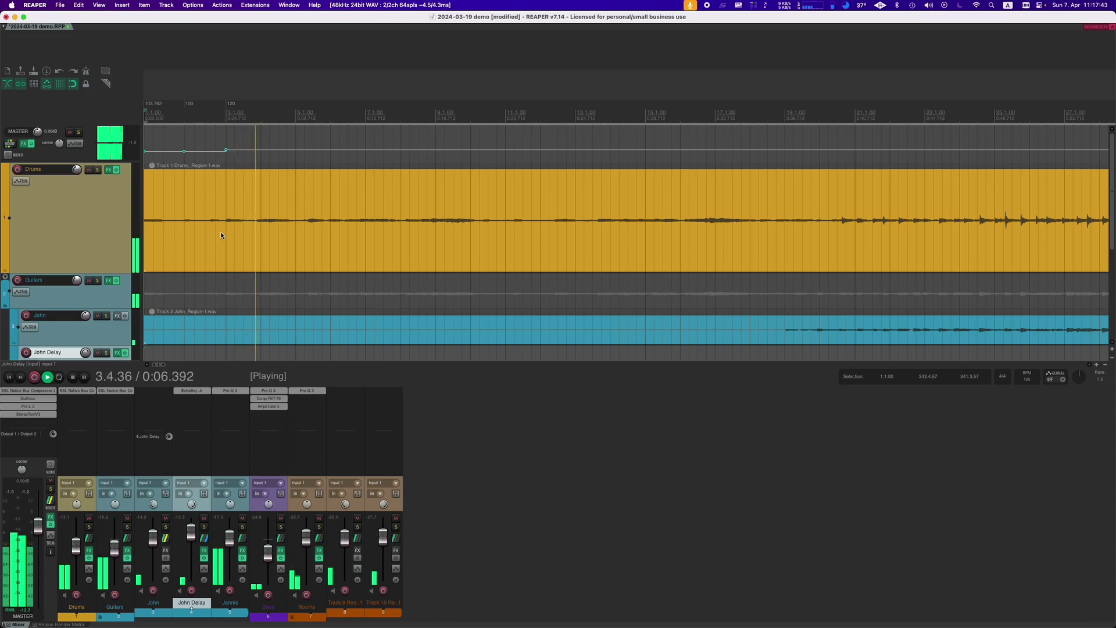
key("shift+c")
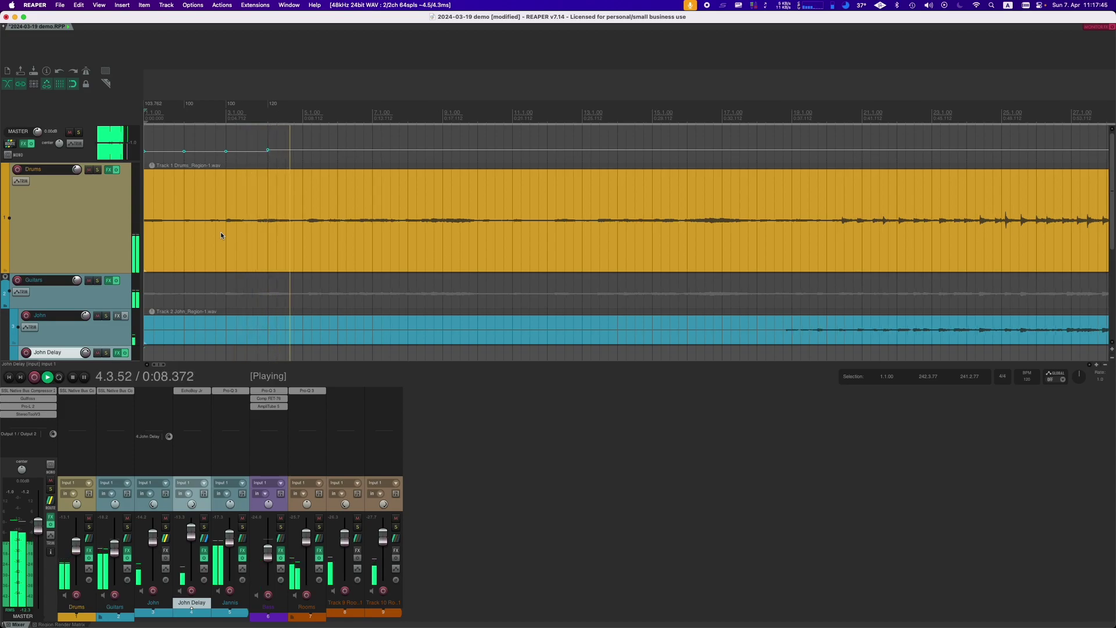
key("shift+c")
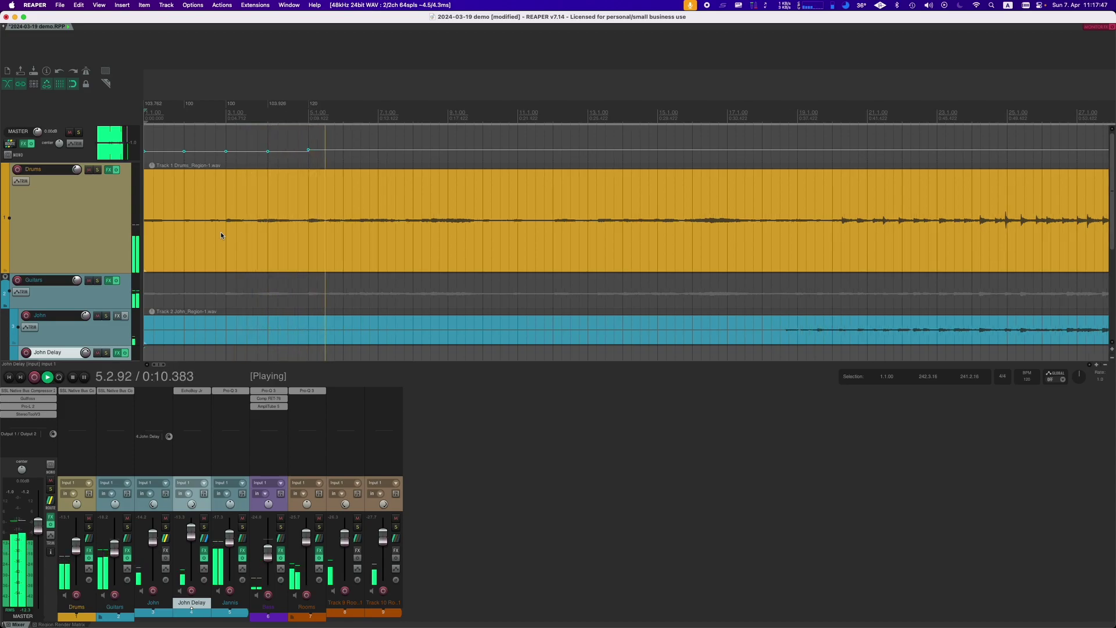
key("shift+c")
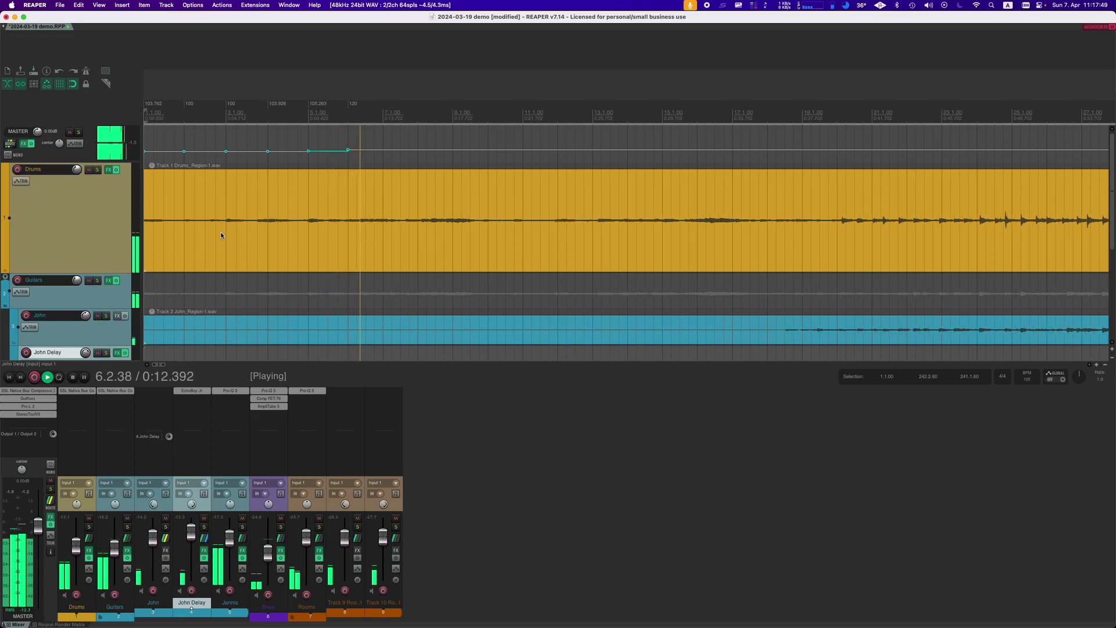
key("shift+c")
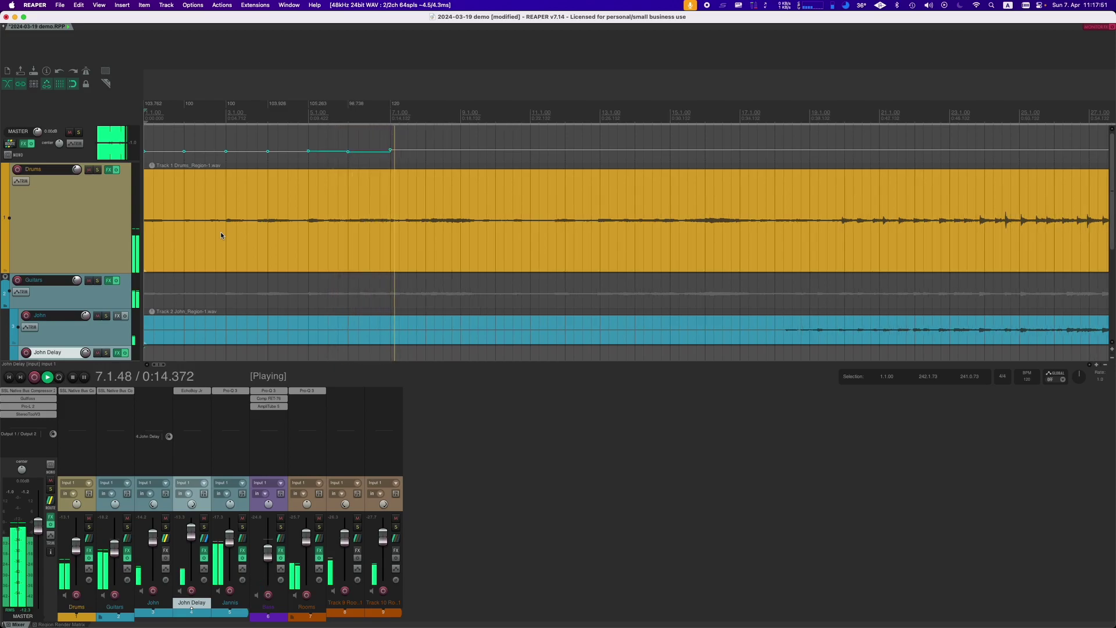
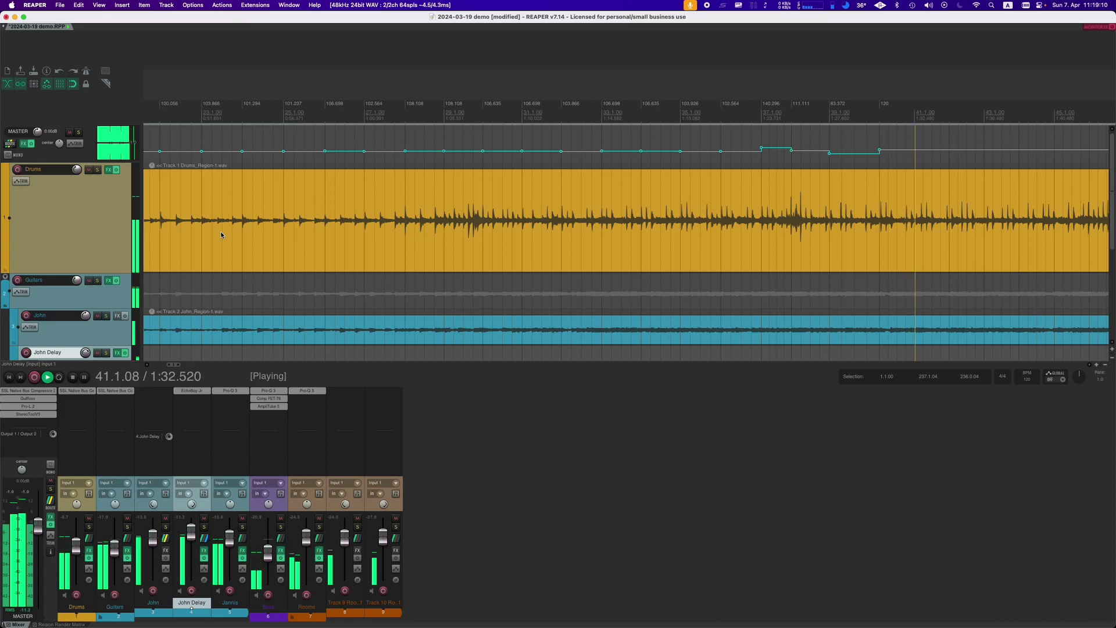
key("space")
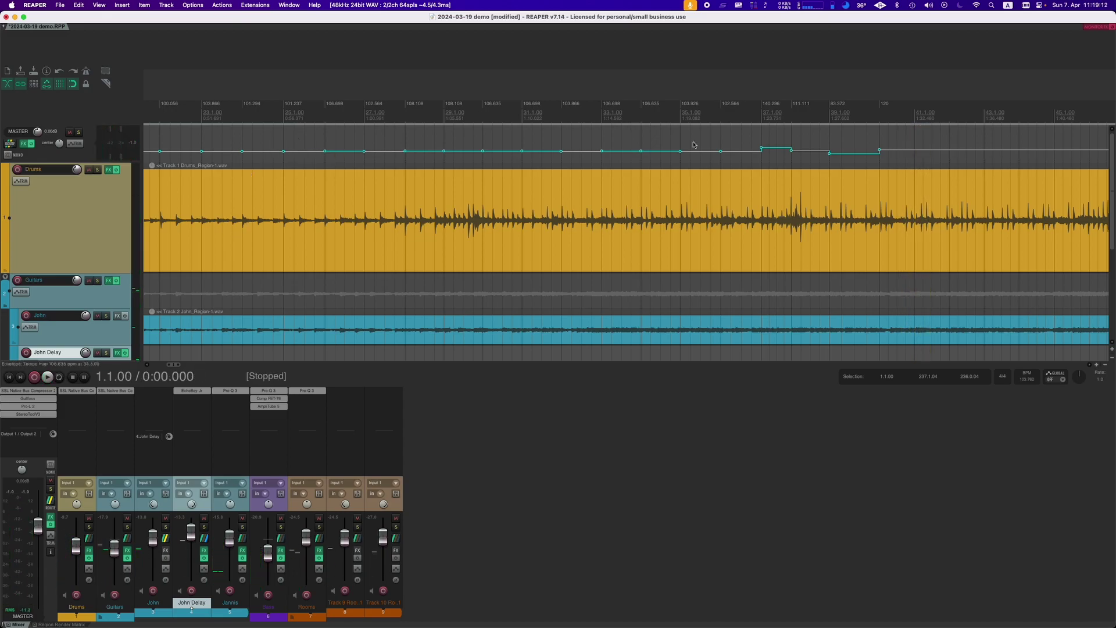
Delete the misplaced tempo points from measure 37 onward in the tempo envelope
left_click_drag(873, 155, 759, 158)
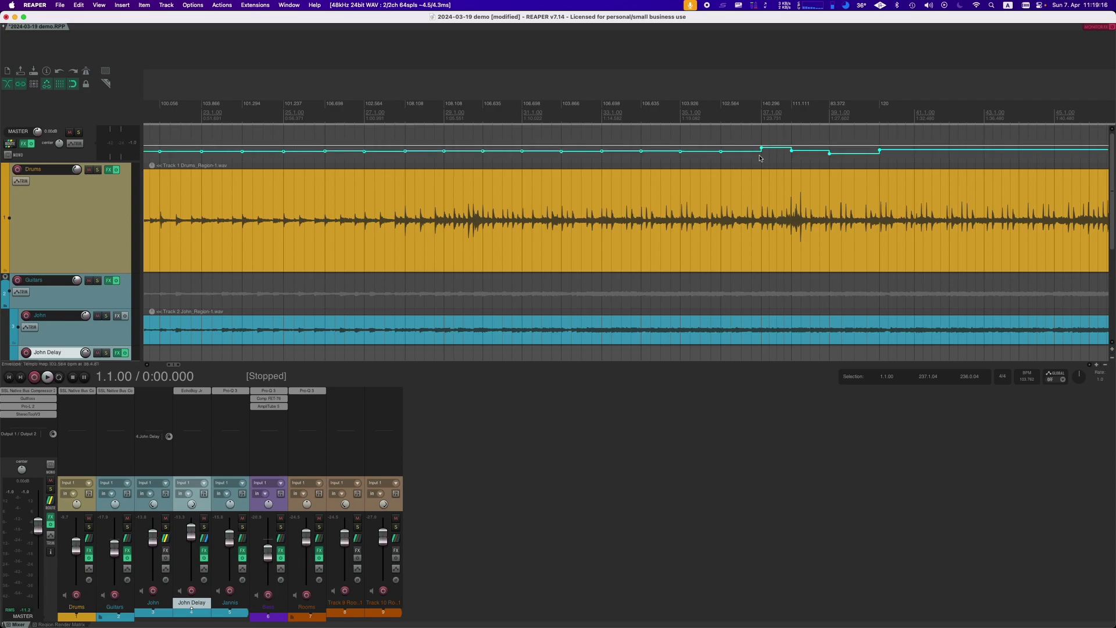
key("Delete")
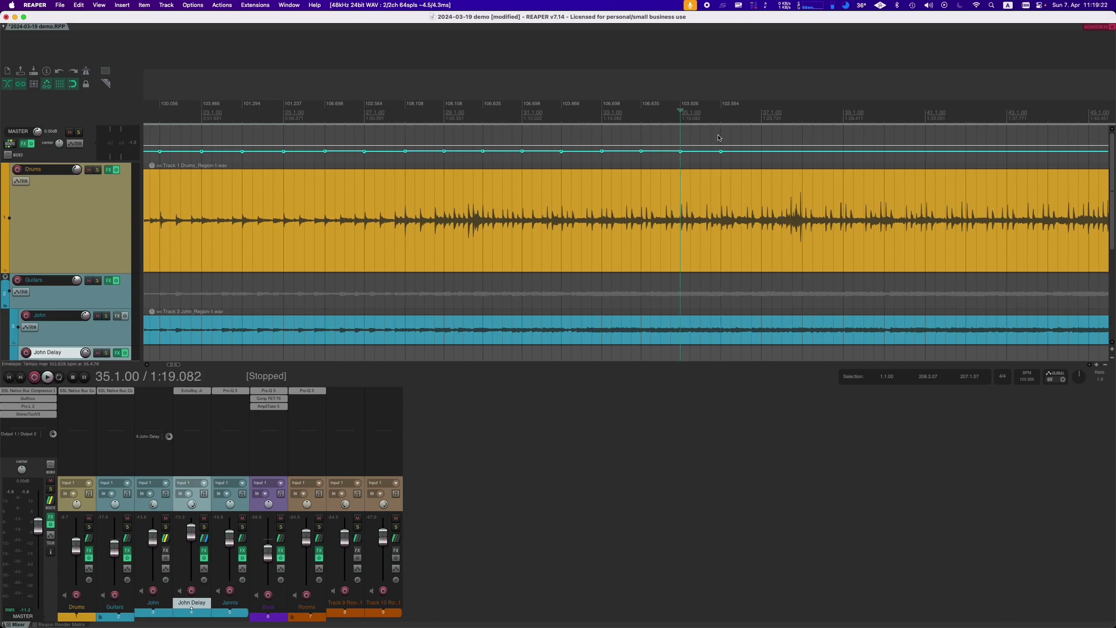
Play from measure 35 and move the closest measure grid line to the play cursor on each downbeat, up to about measure 78
key("space")
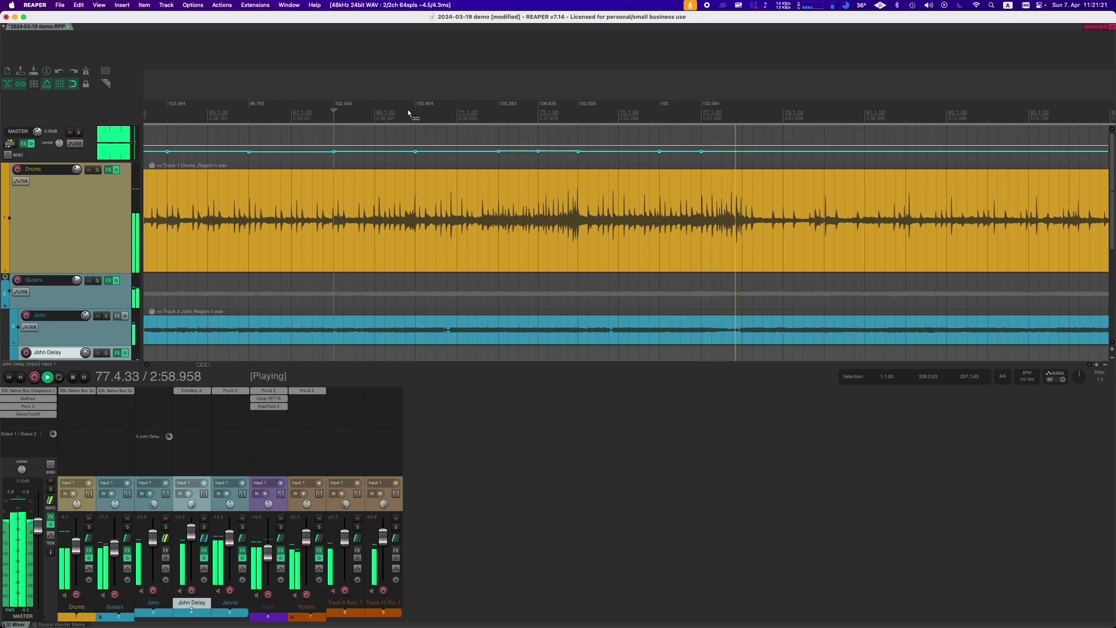
key("space")
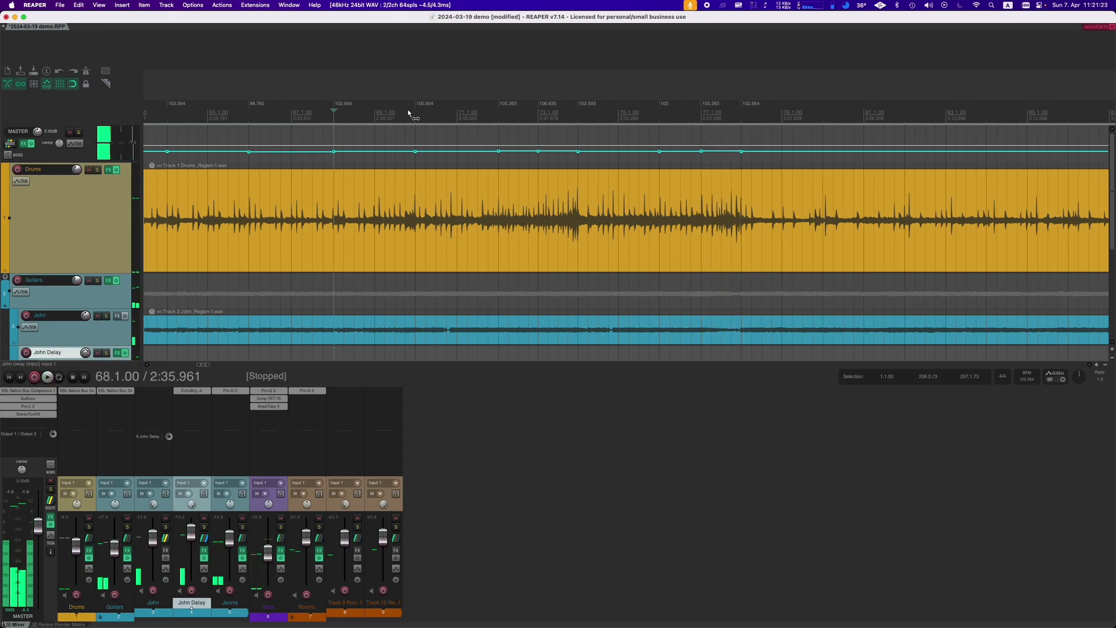
Split the items on all tracks at measure 79 and delete everything after the split
scroll(399, 101, "down", 3)
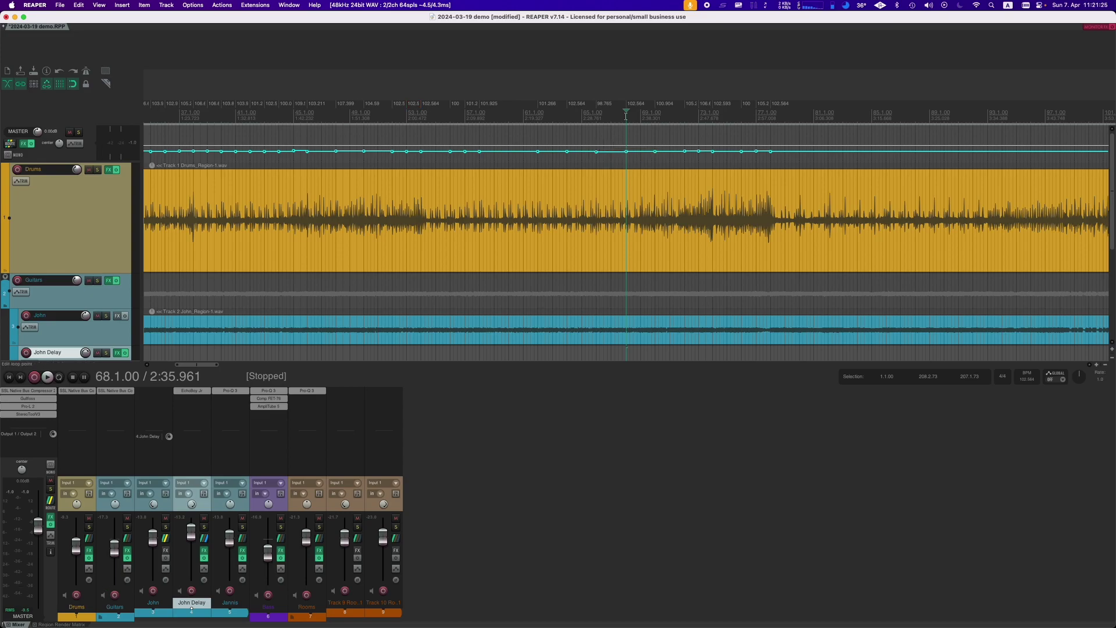
scroll(625, 116, "down", 5)
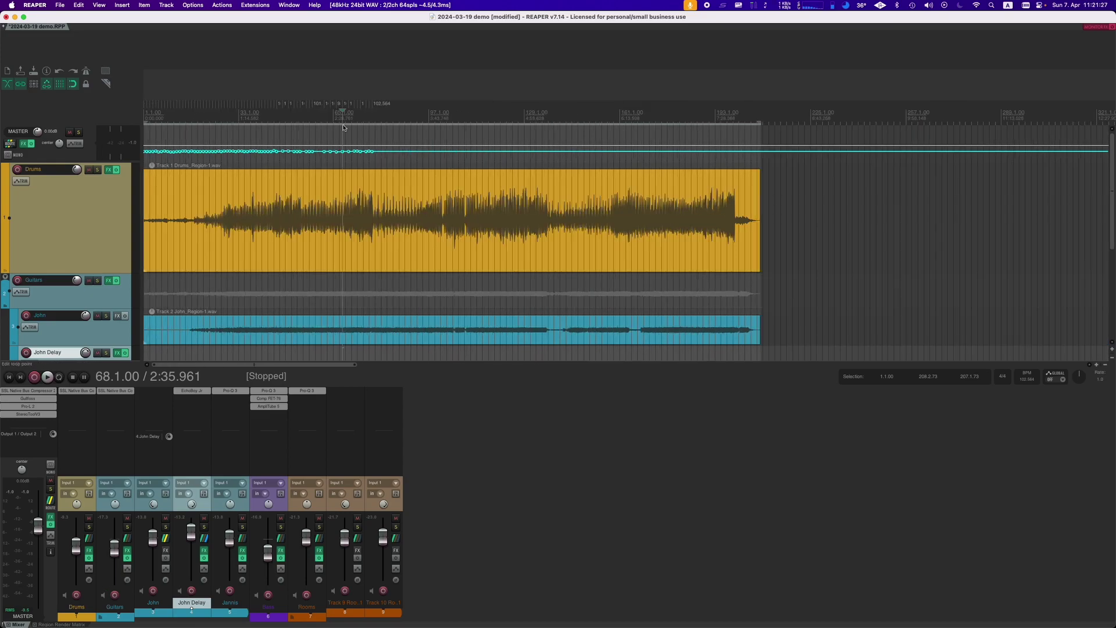
left_click(375, 124)
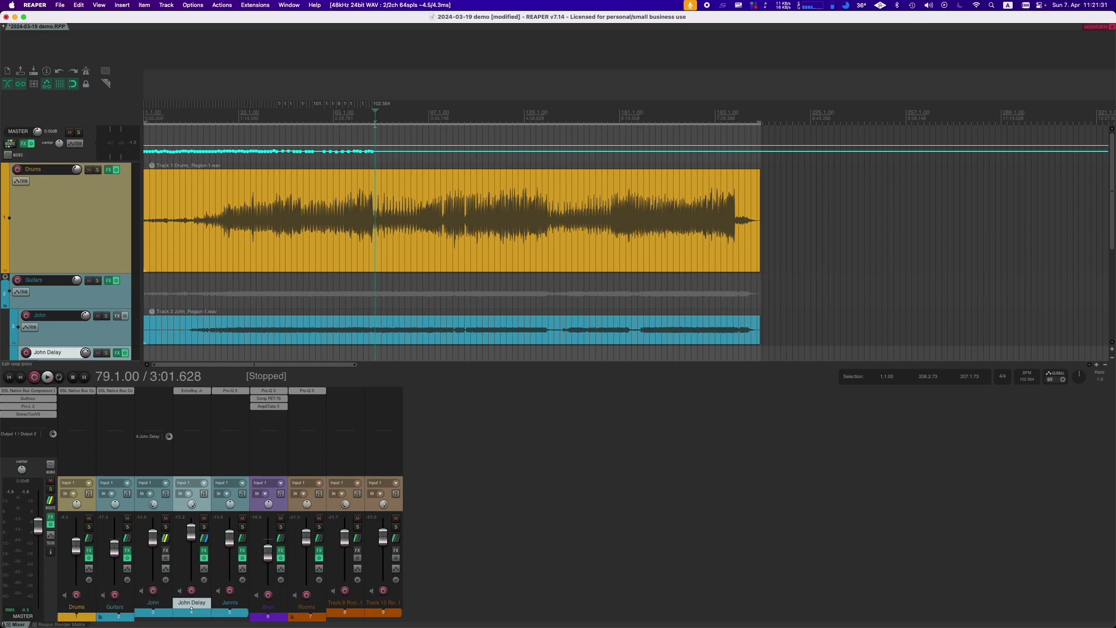
key("s")
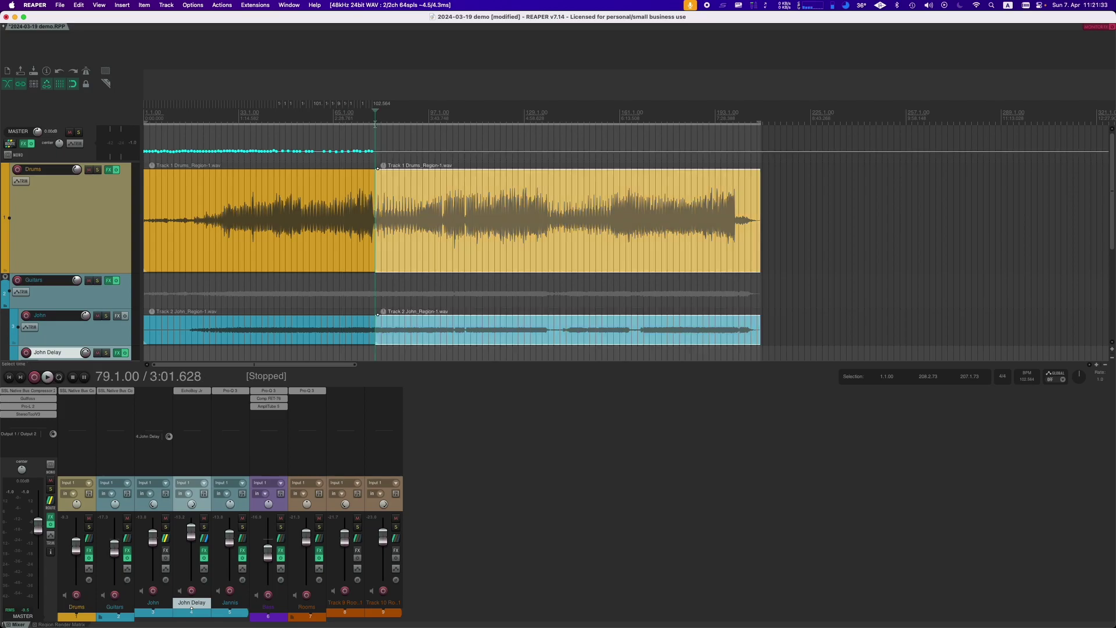
key("Delete")
Play the song from about measure 45 and again from about measure 54 to check the grid against the music
scroll(407, 154, "down", 2)
scroll(402, 158, "up", 5)
left_click(254, 118)
scroll(270, 121, "up", 2)
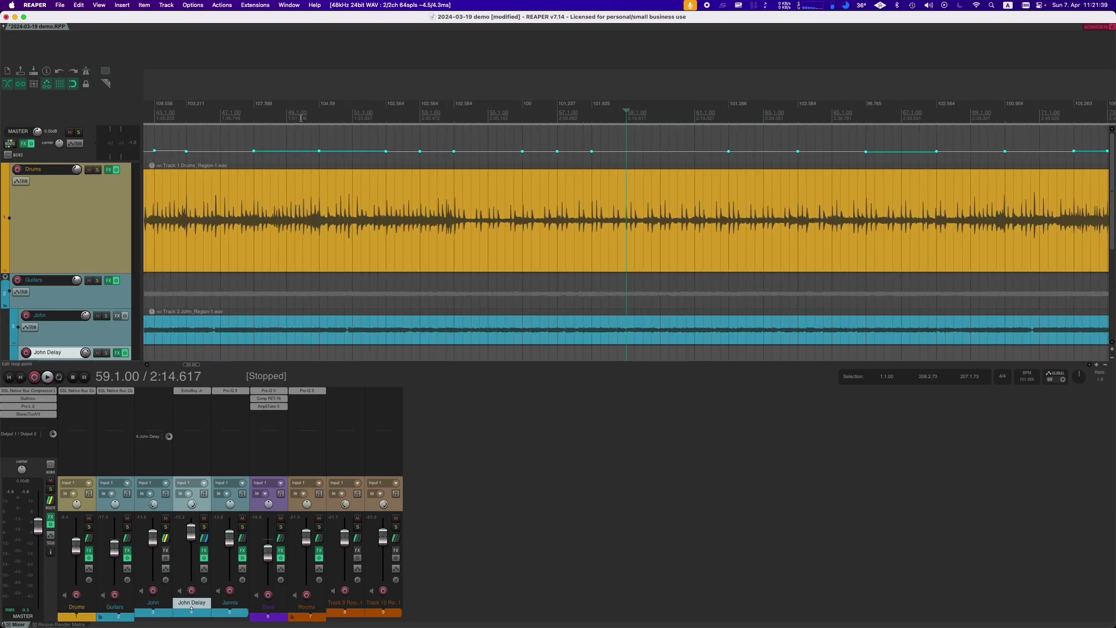
scroll(574, 119, "down", 2)
left_click(421, 117)
key("space")
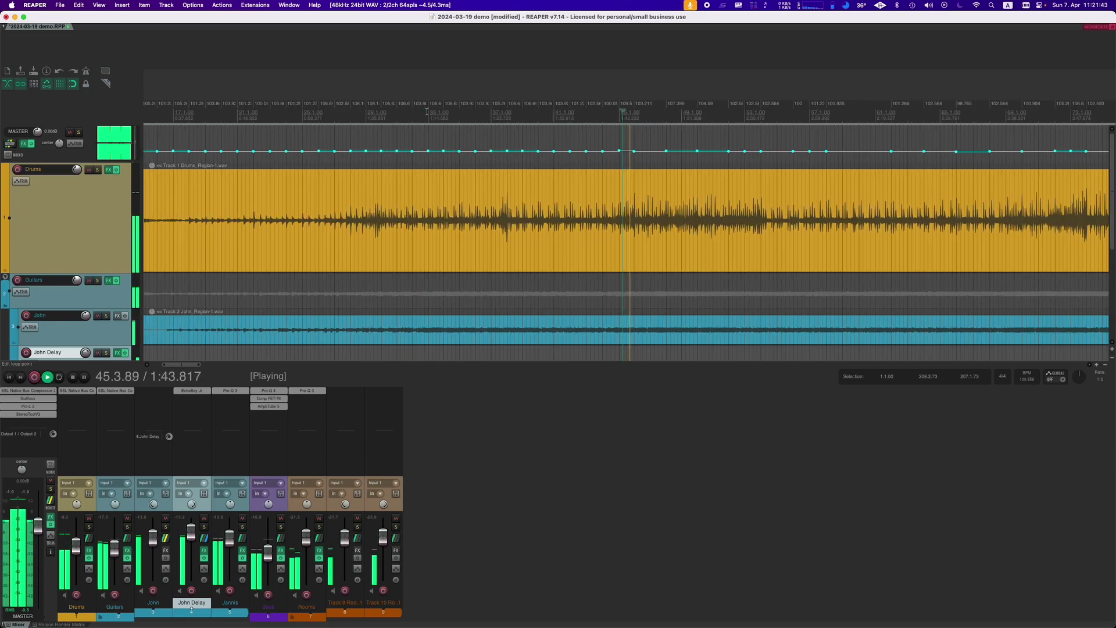
scroll(639, 119, "up", 2)
left_click(821, 126)
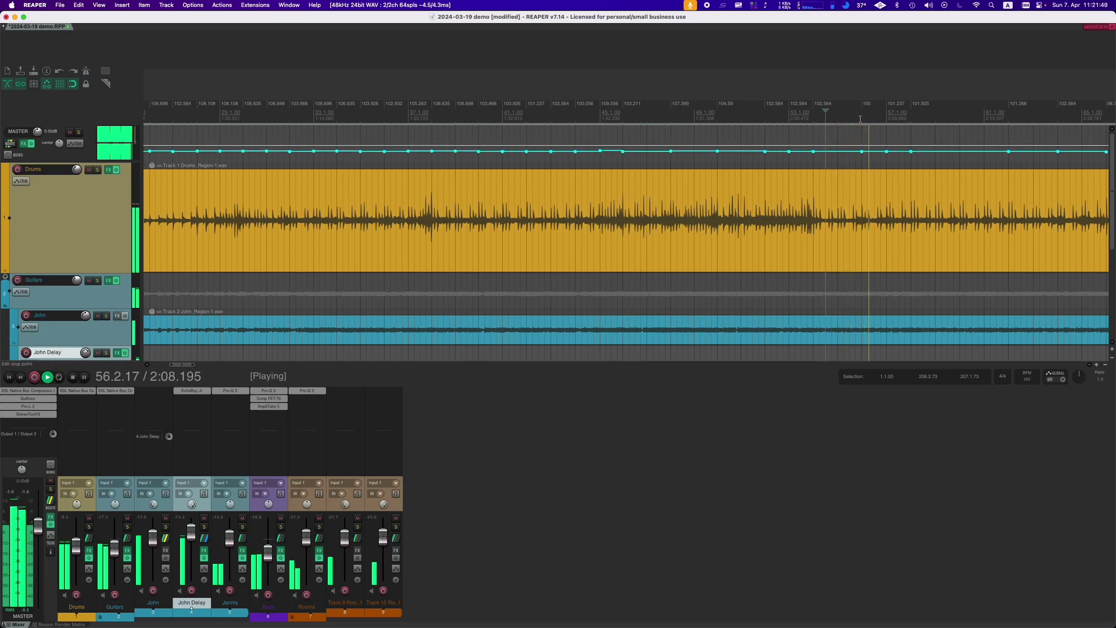
key("space")
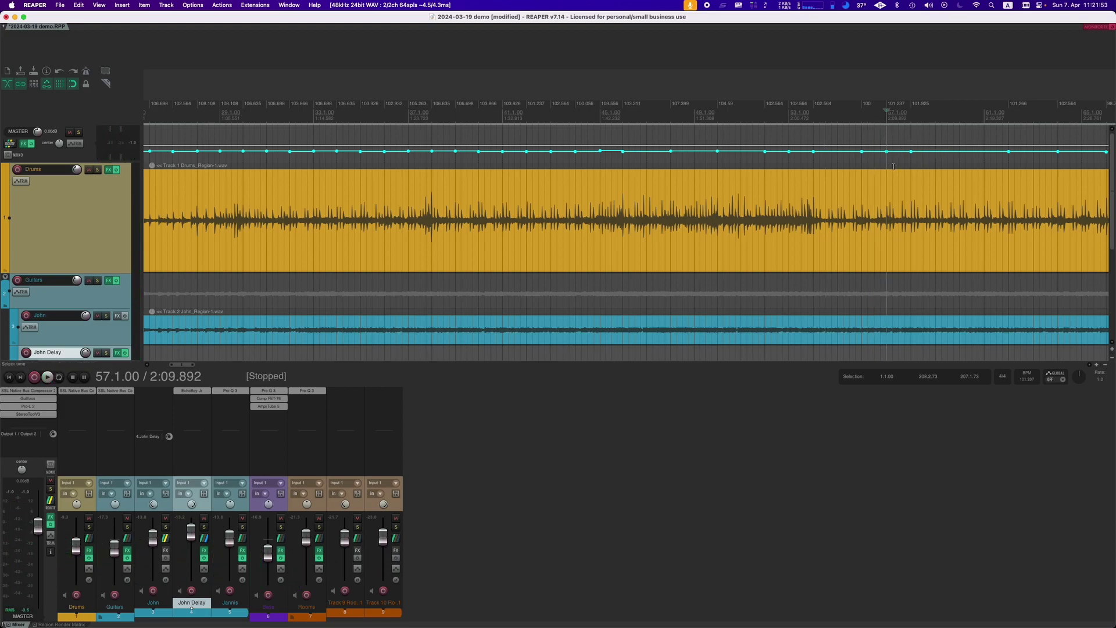
Split all items at measure 57, delete the parts after it, and delete the tempo points beyond that measure
key("s")
key("Delete")
scroll(813, 152, "down", 5)
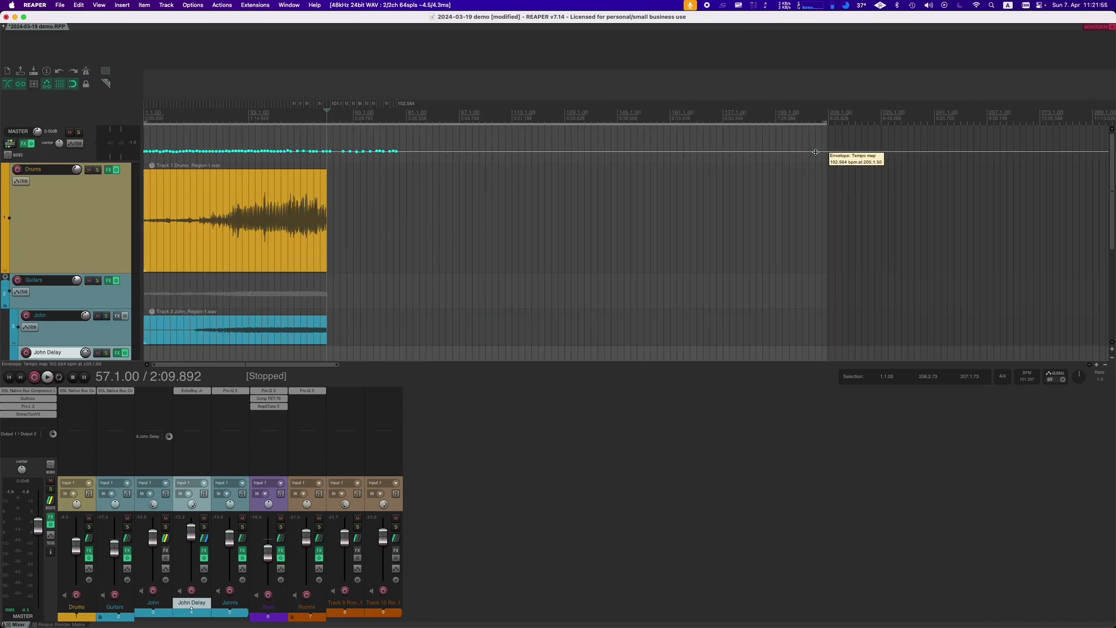
left_click_drag(476, 180, 329, 135)
key("Delete")
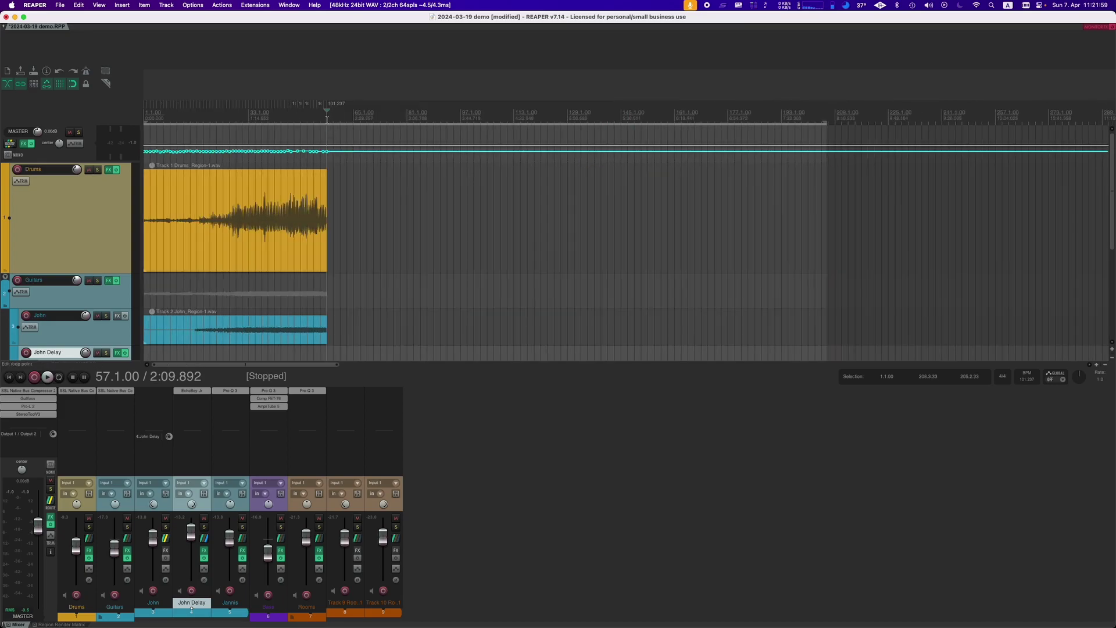
Return the edit cursor to measure 1 and examine the measure grid and tempo points over the opening of the song
scroll(453, 140, "up", 5)
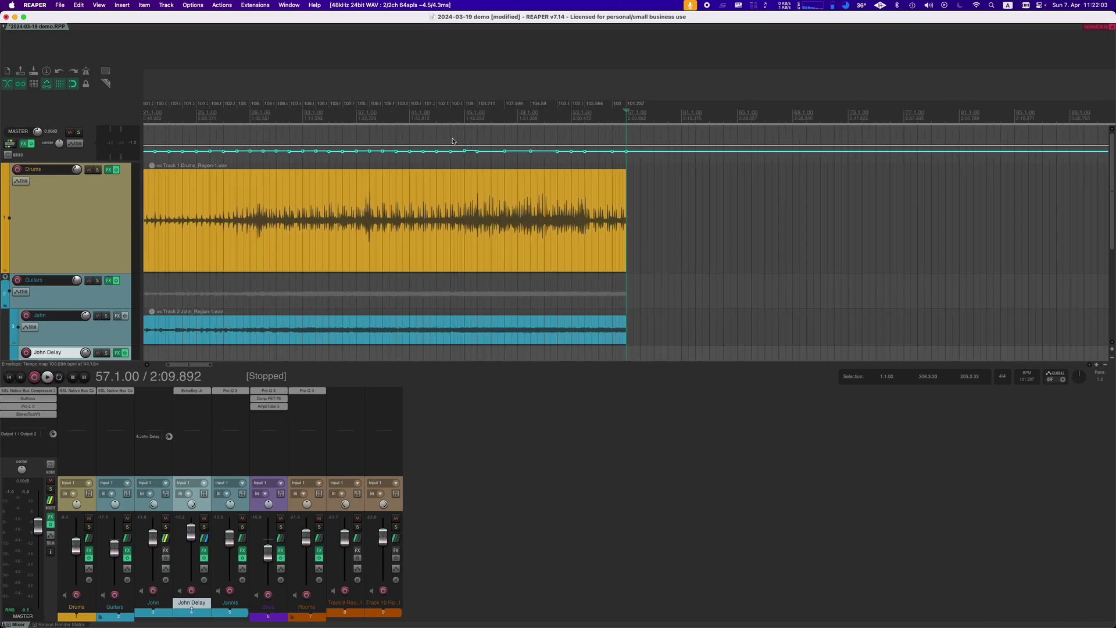
scroll(453, 140, "down", 2)
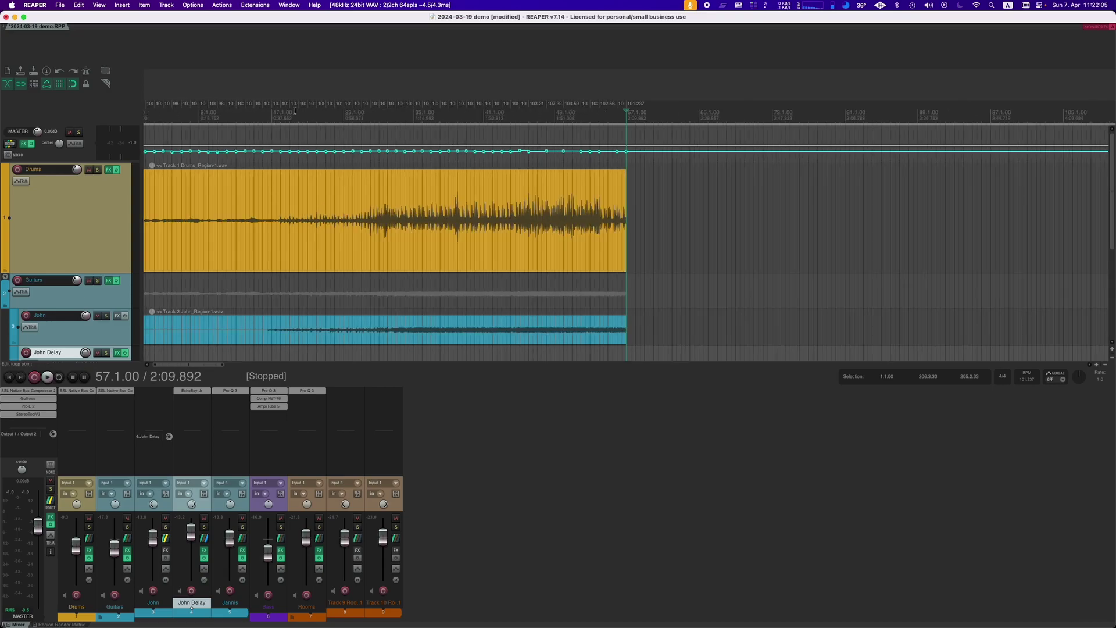
left_click(199, 118)
scroll(239, 124, "down", 1)
scroll(239, 124, "up", 4)
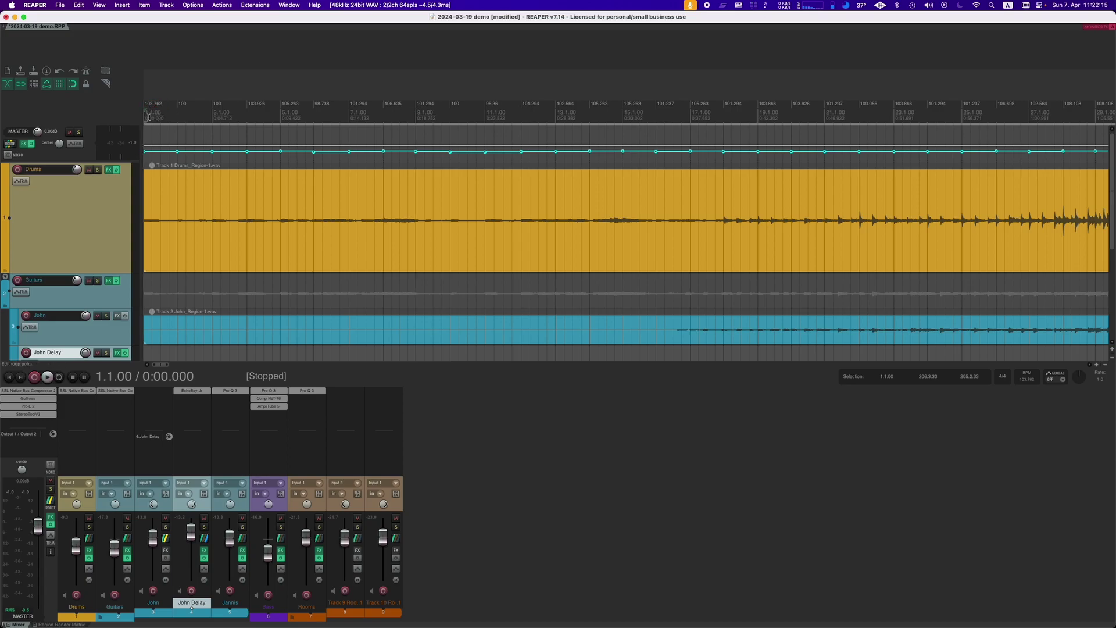
scroll(146, 118, "up", 2)
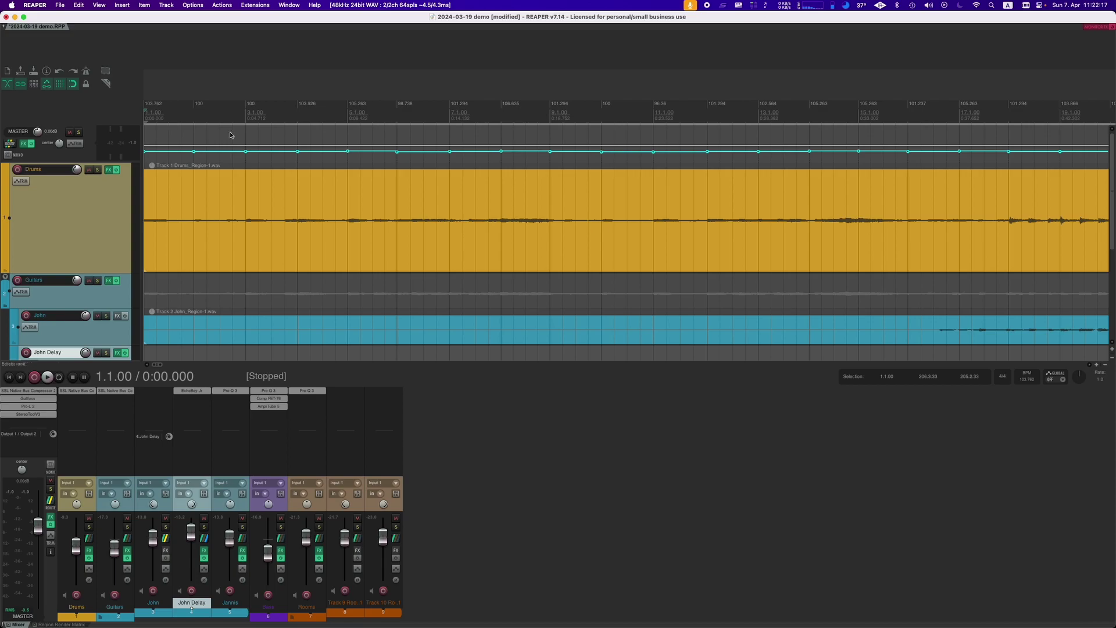
scroll(347, 150, "down", 4)
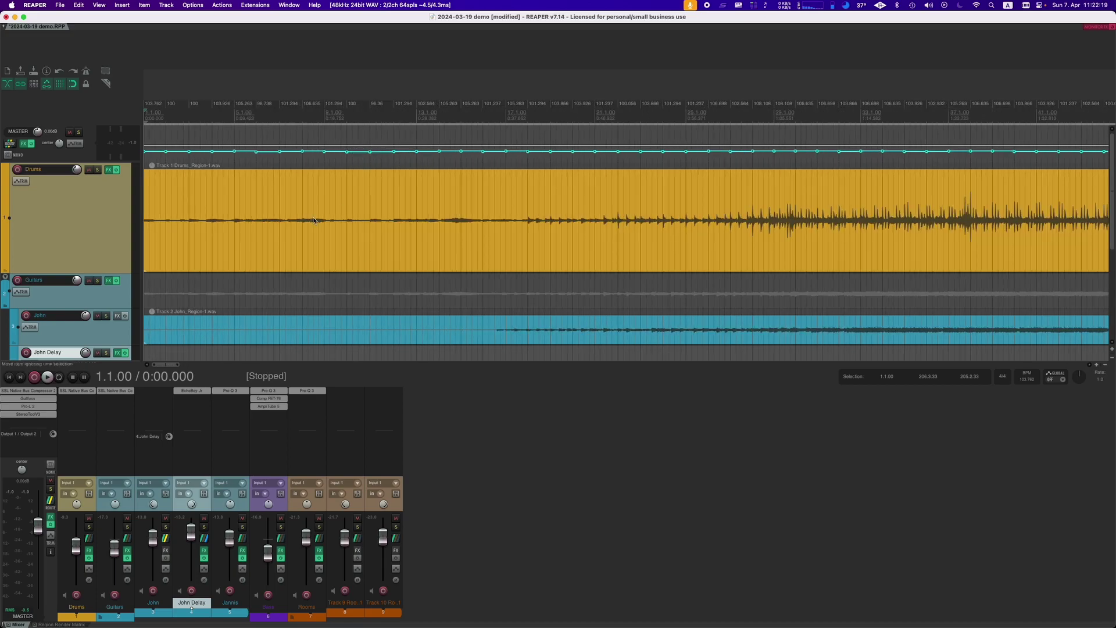
Enlarge the Drums track's height and move the grid lines of measures 22, 19 and 18 onto their drum hits
left_click_drag(123, 273, 126, 328)
left_click(589, 163)
scroll(599, 185, "up", 5)
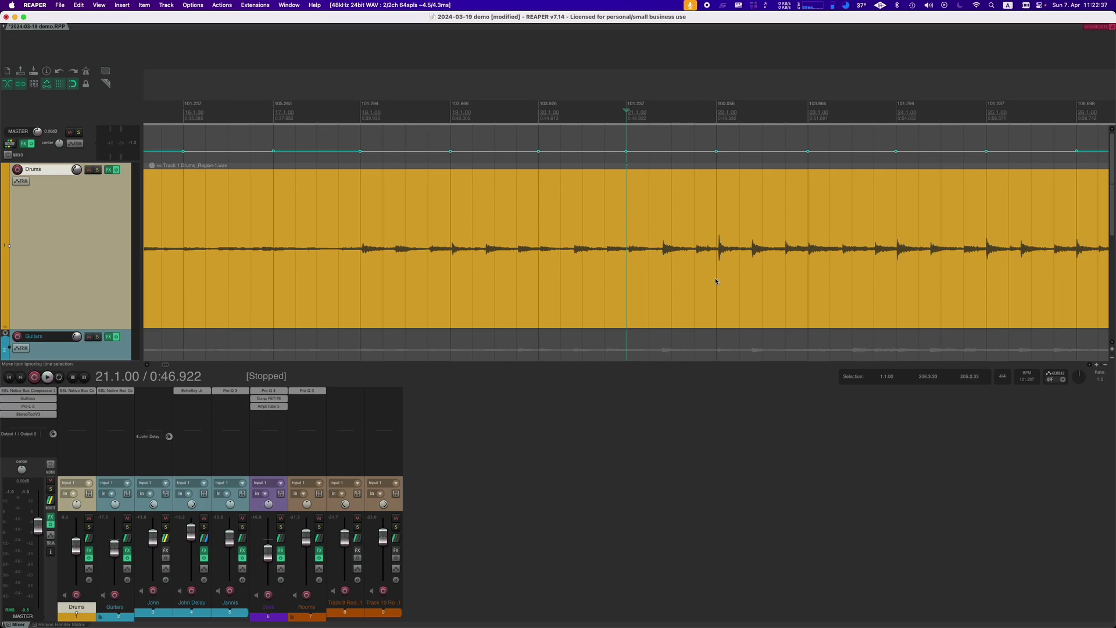
left_click_drag(716, 282, 718, 283)
left_click_drag(719, 283, 718, 286)
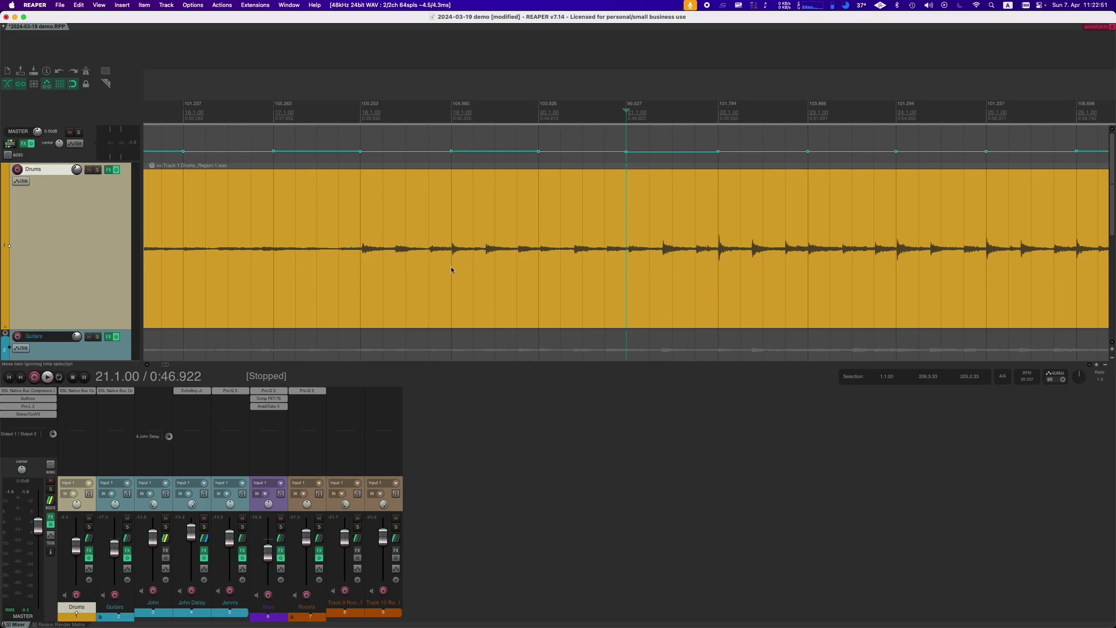
left_click_drag(369, 253, 361, 262)
Move the grid lines of measures 27, 24 and 32 onto the downbeat hits in the drum waveform
scroll(590, 295, "right", 2)
scroll(592, 298, "right", 10)
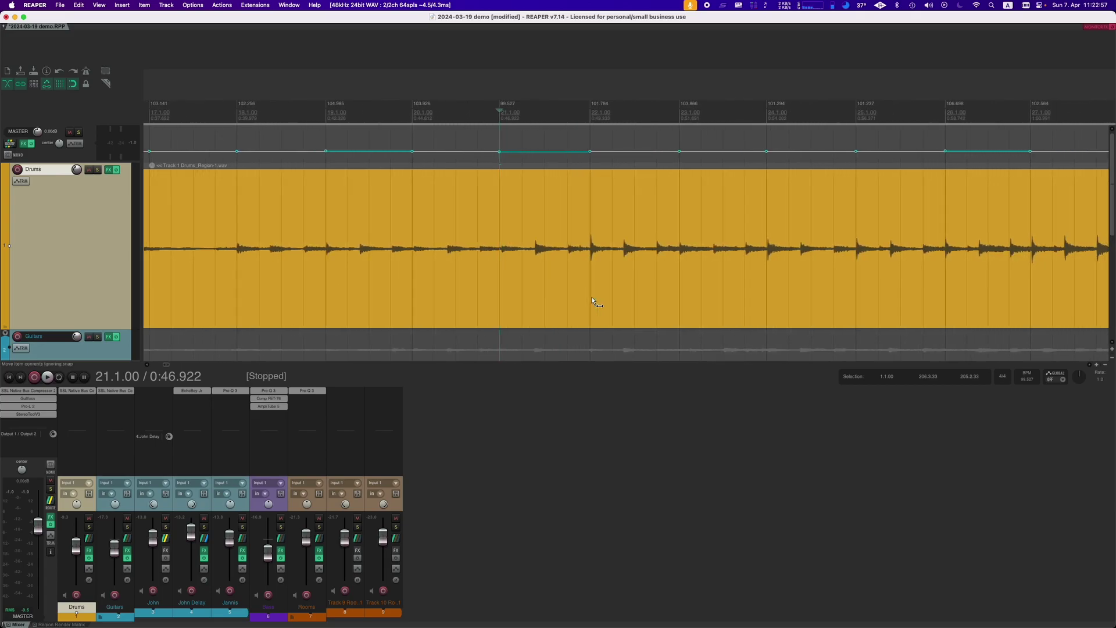
scroll(591, 298, "right", 3)
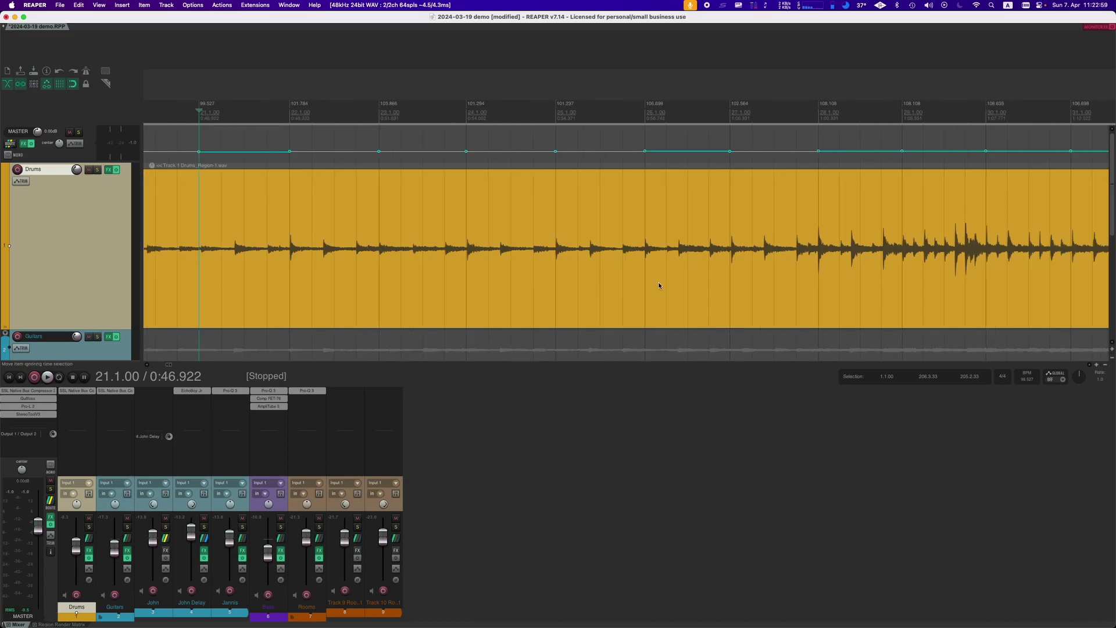
left_click_drag(731, 278, 730, 277)
left_click_drag(465, 277, 466, 277)
scroll(632, 277, "right", 6)
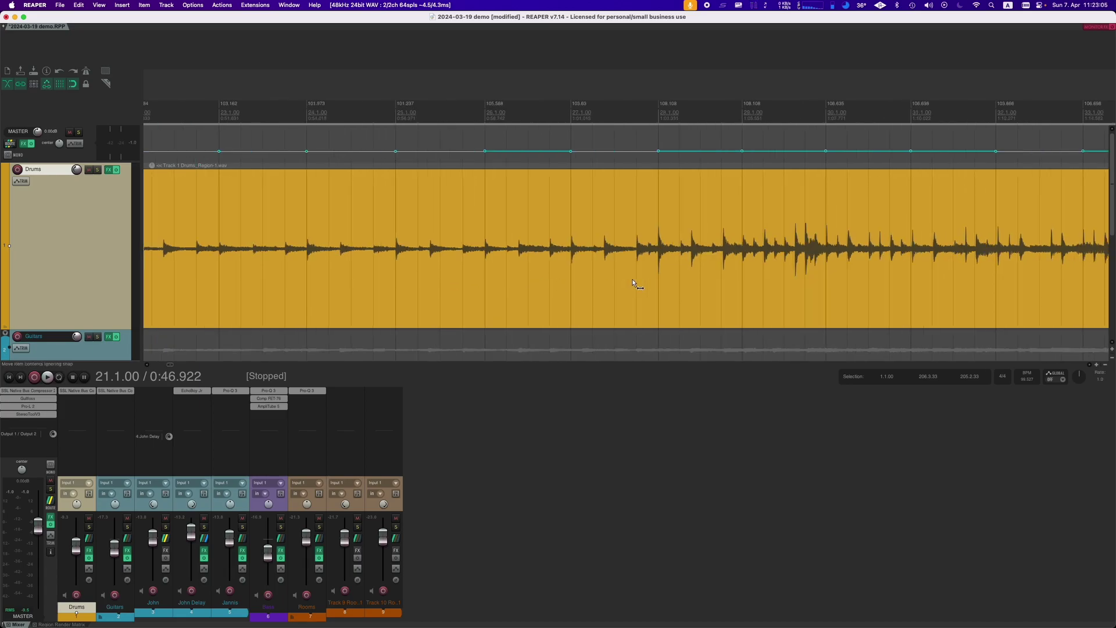
scroll(626, 283, "right", 8)
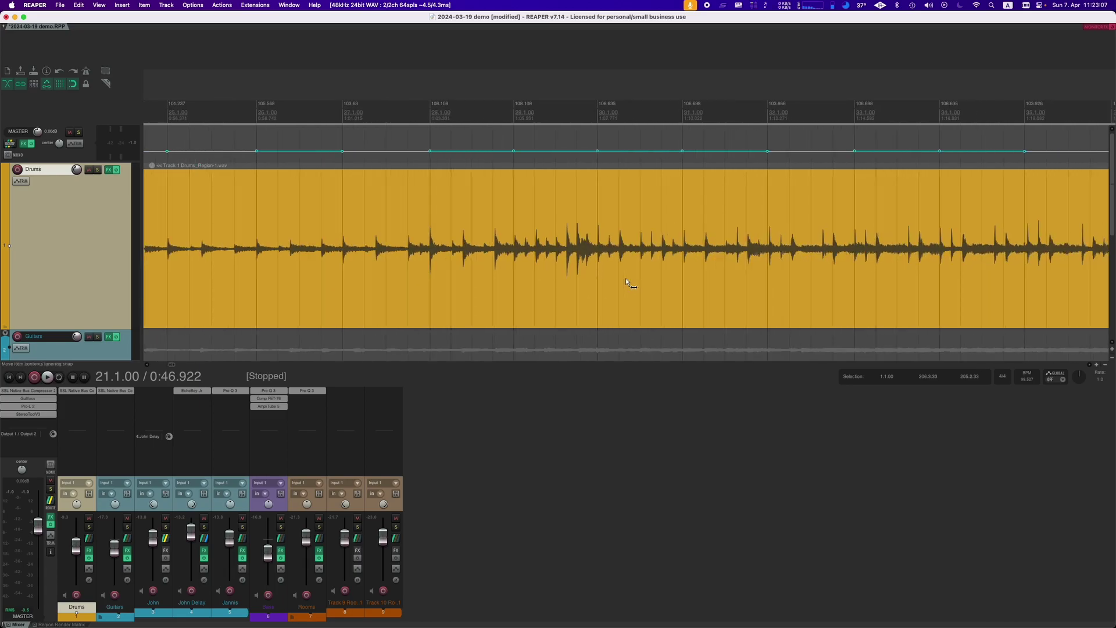
left_click_drag(704, 275, 705, 276)
Align the grid lines of measures 35, 36 and 37 with the downbeat transients of the Drums item
scroll(705, 276, "right", 3)
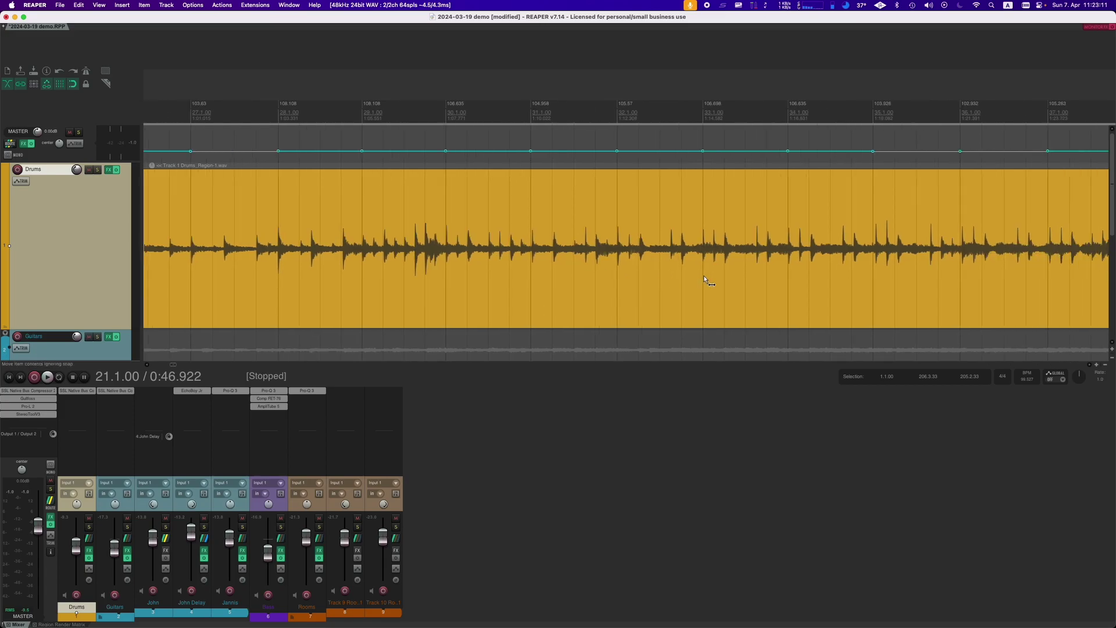
scroll(706, 278, "right", 2)
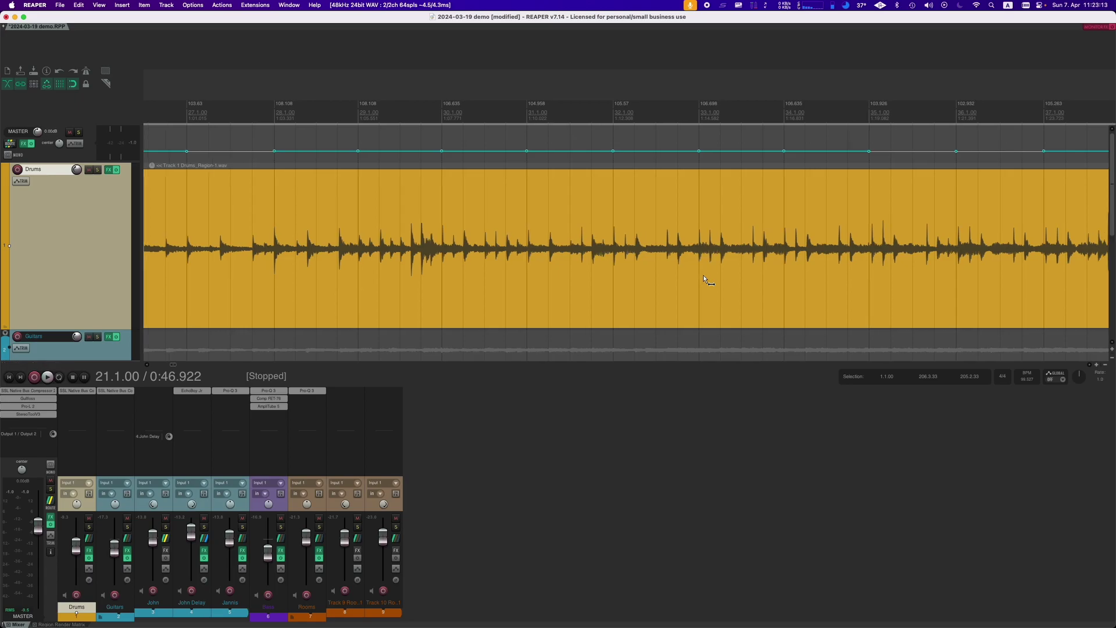
left_click_drag(828, 277, 828, 278)
scroll(828, 277, "right", 3)
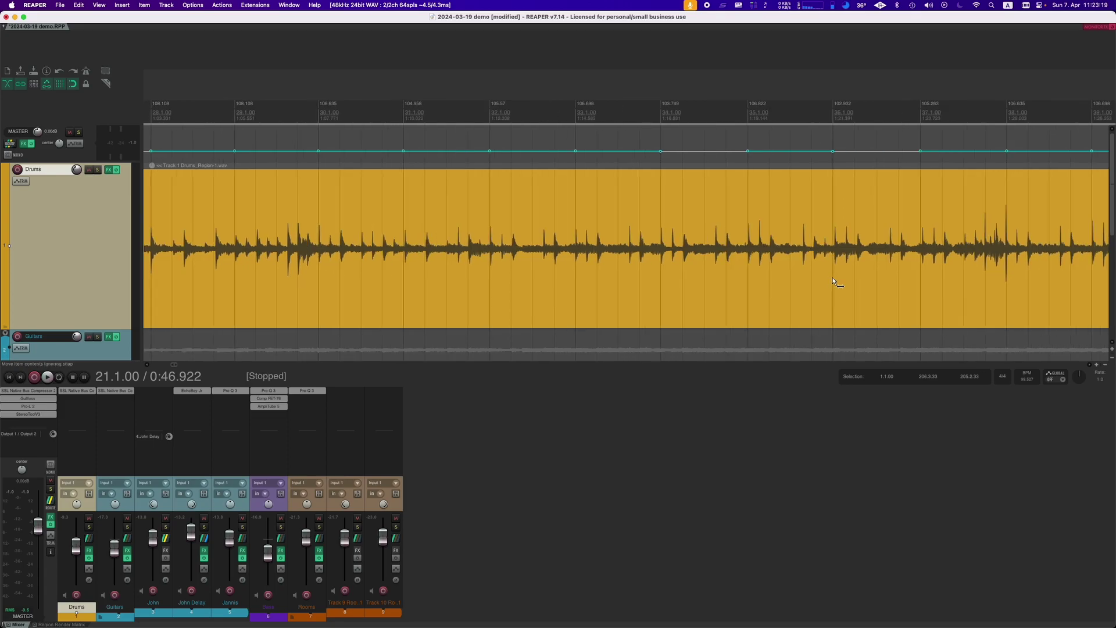
left_click_drag(832, 277, 834, 278)
left_click_drag(921, 268, 922, 268)
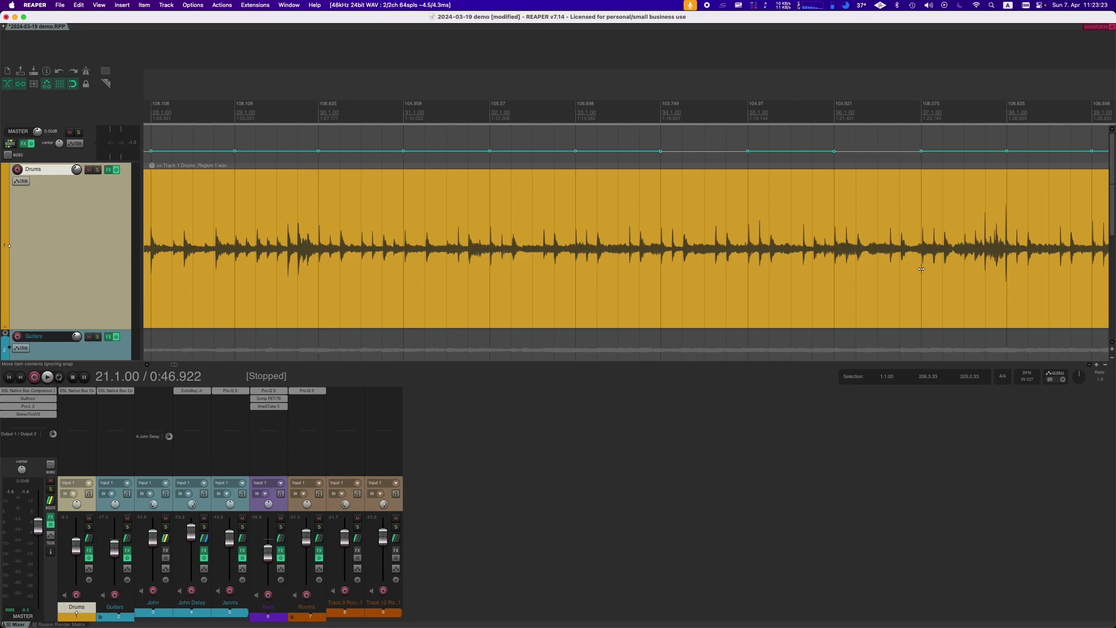
Move the grid lines of measures 38, 40, 42 and 41 onto their downbeat transients in the Drums item
scroll(922, 269, "right", 7)
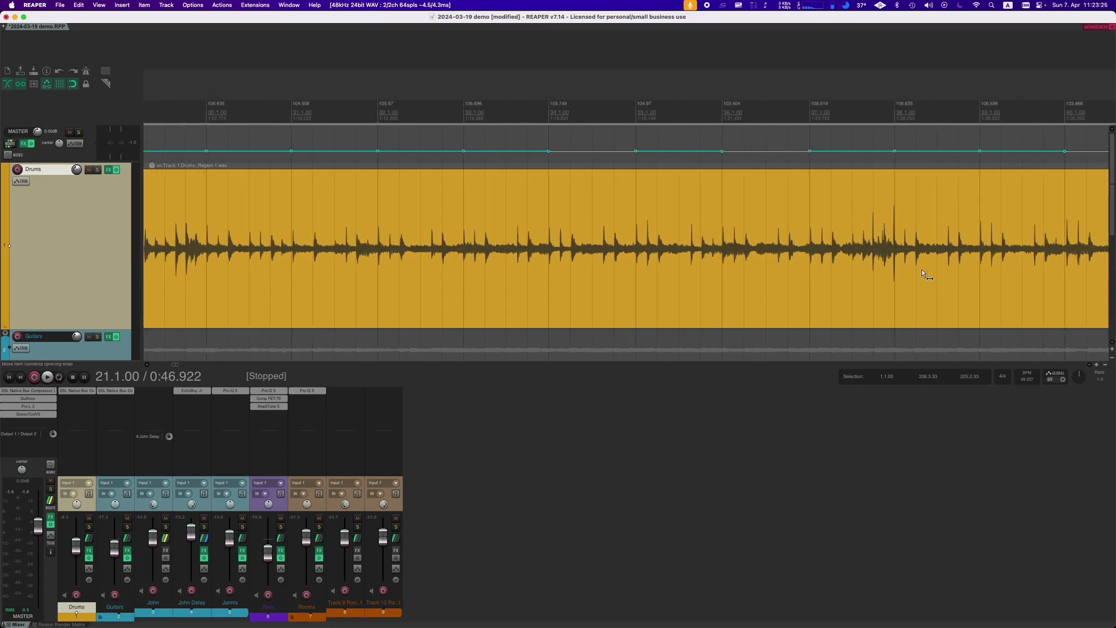
left_click_drag(813, 294, 813, 294)
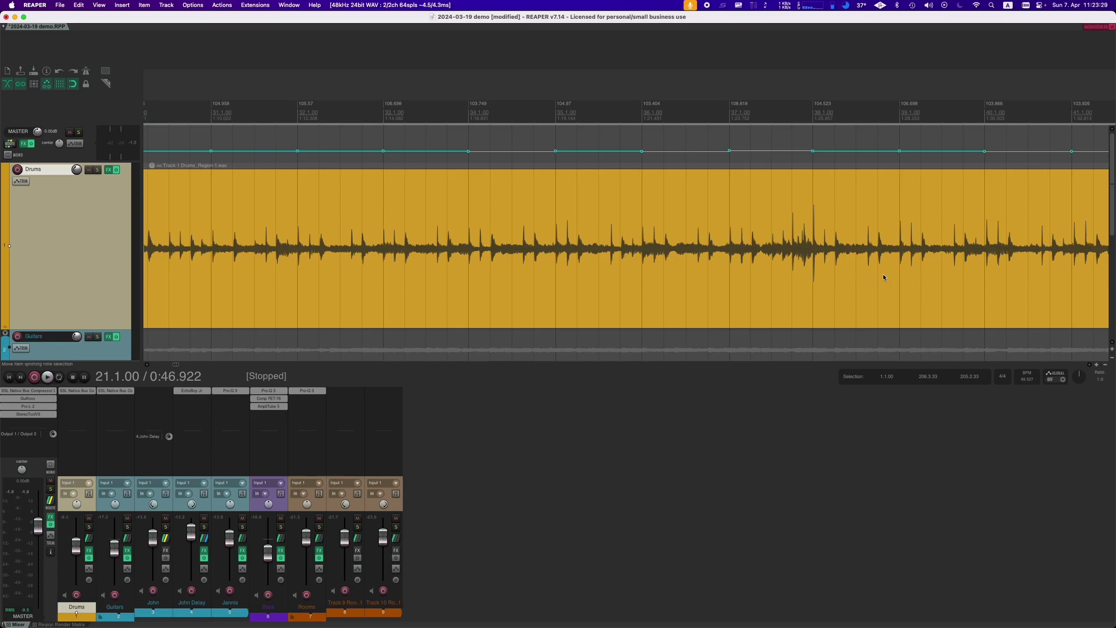
scroll(913, 276, "right", 1)
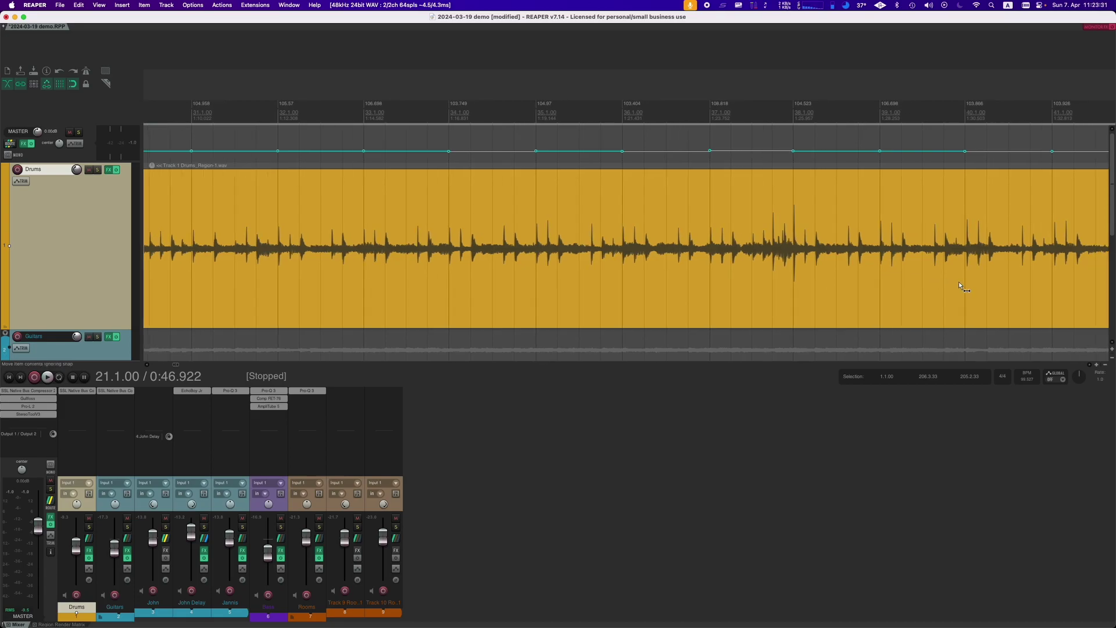
left_click_drag(964, 282, 966, 282)
scroll(966, 283, "right", 10)
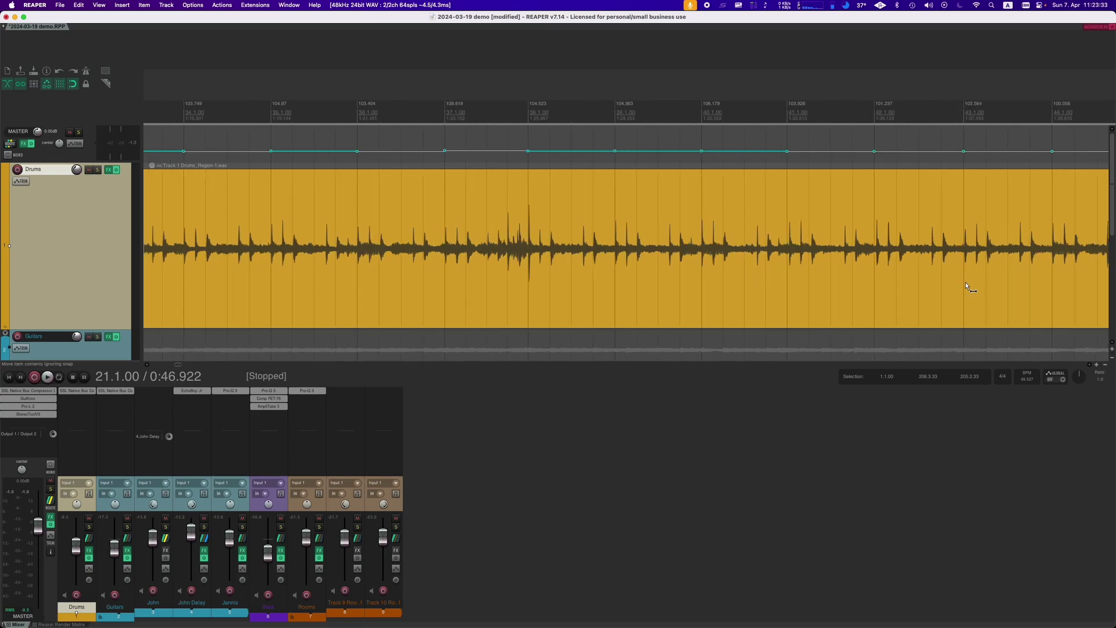
left_click_drag(875, 277, 876, 278)
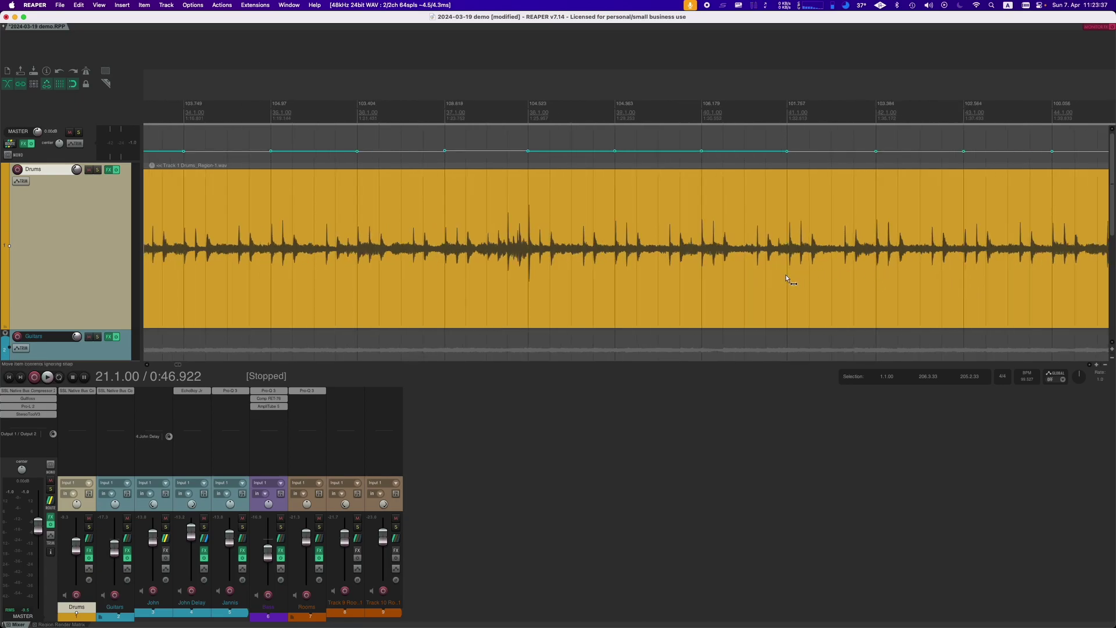
left_click_drag(786, 276, 788, 275)
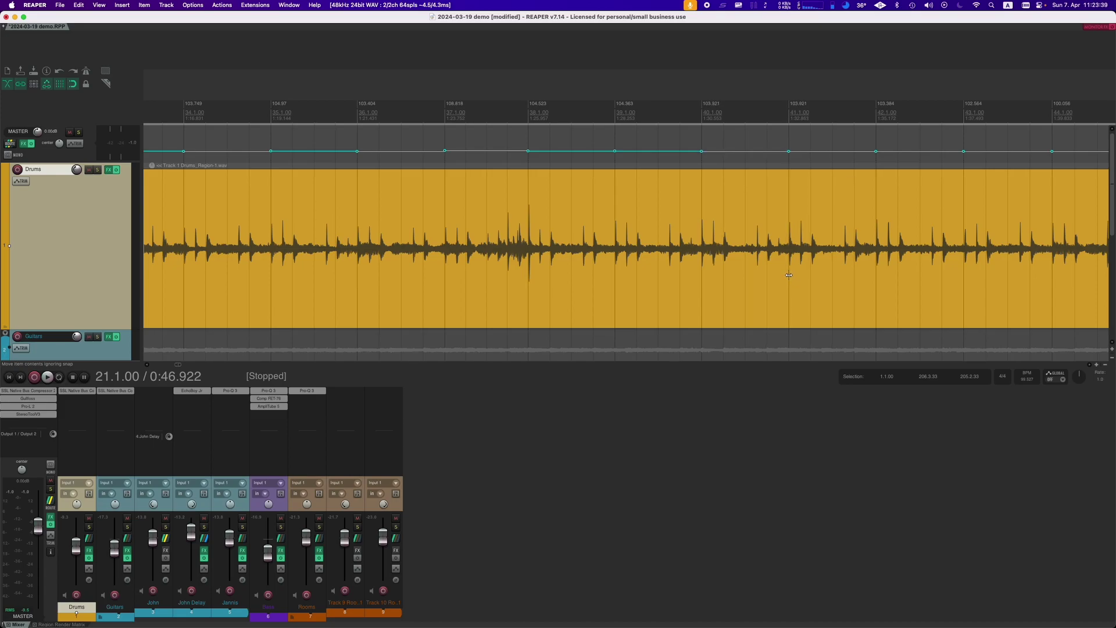
Play the song from measure 44, then move the grid line of measure 45 onto its downbeat hit in the Drums item
scroll(787, 273, "right", 12)
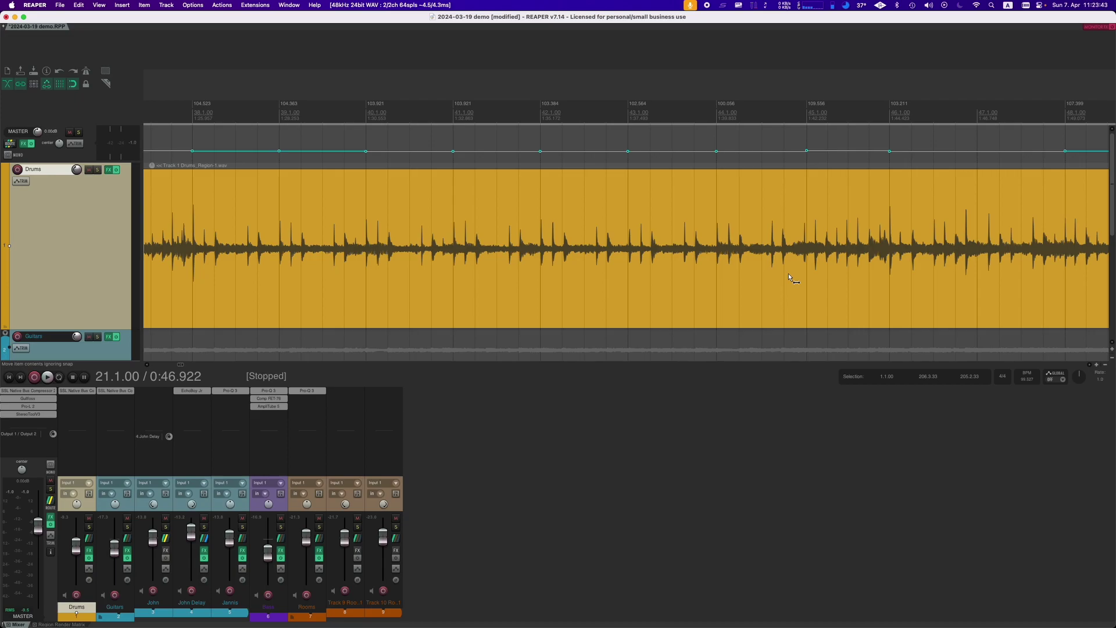
scroll(788, 273, "right", 1)
left_click(700, 120)
key("space")
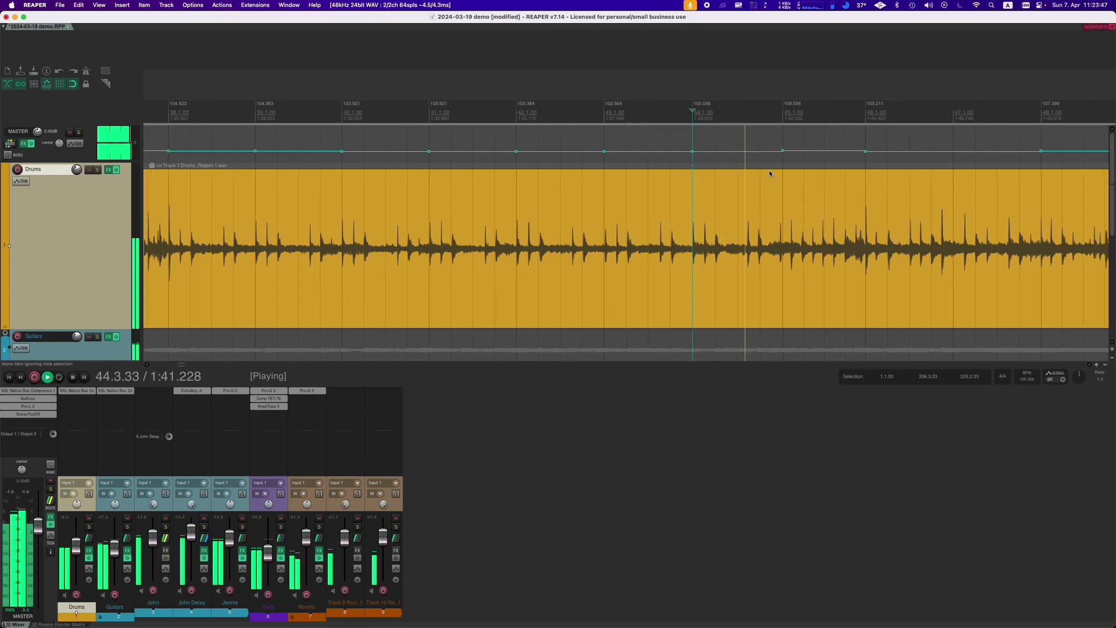
key("space")
left_click_drag(783, 271, 779, 275)
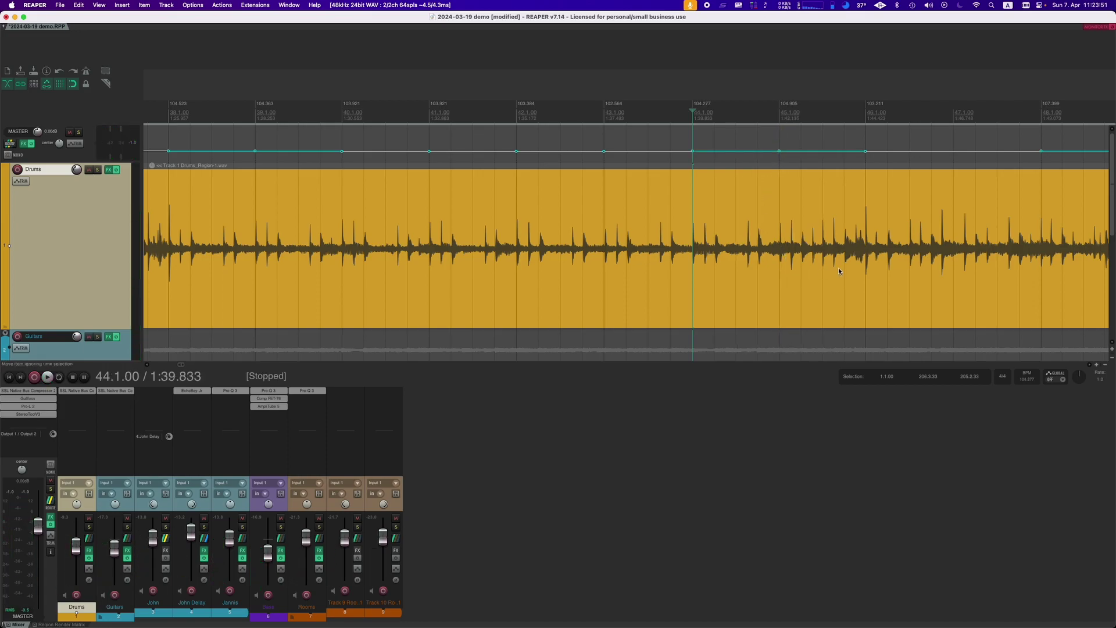
Move the grid lines of measures 52, 53, 54 and 56 onto their downbeat transients in the Drums item
scroll(843, 270, "right", 5)
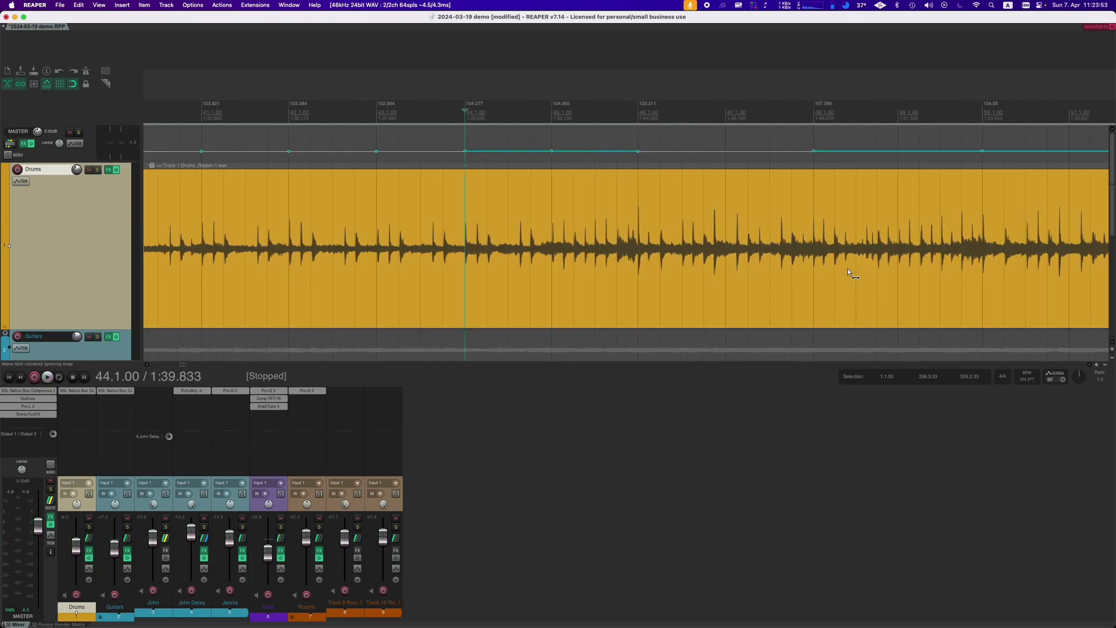
scroll(848, 272, "right", 3)
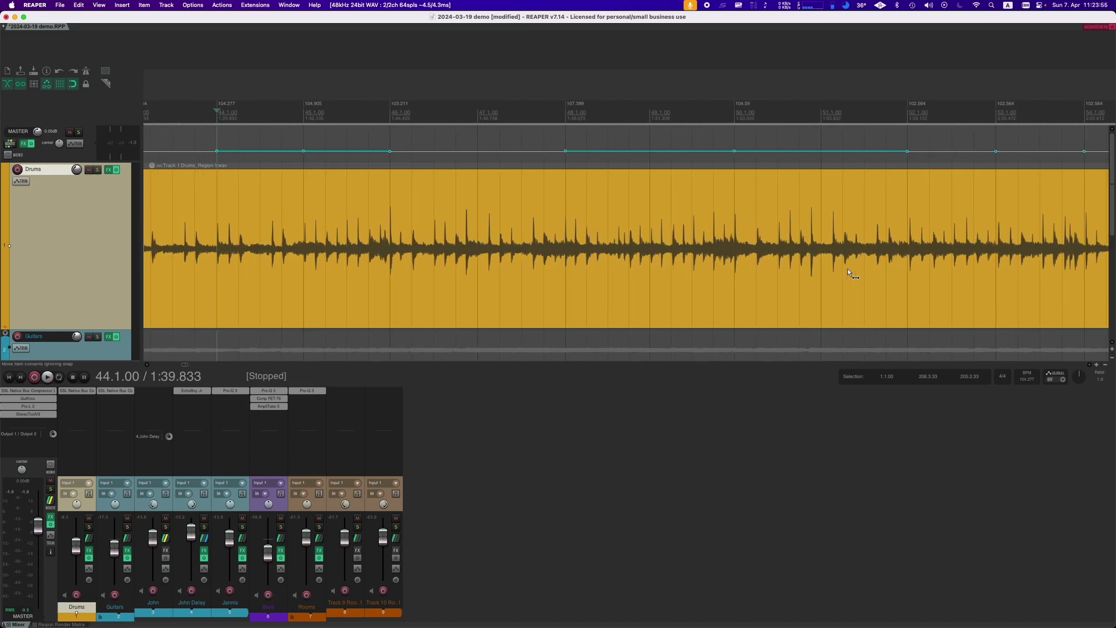
left_click_drag(908, 278, 910, 278)
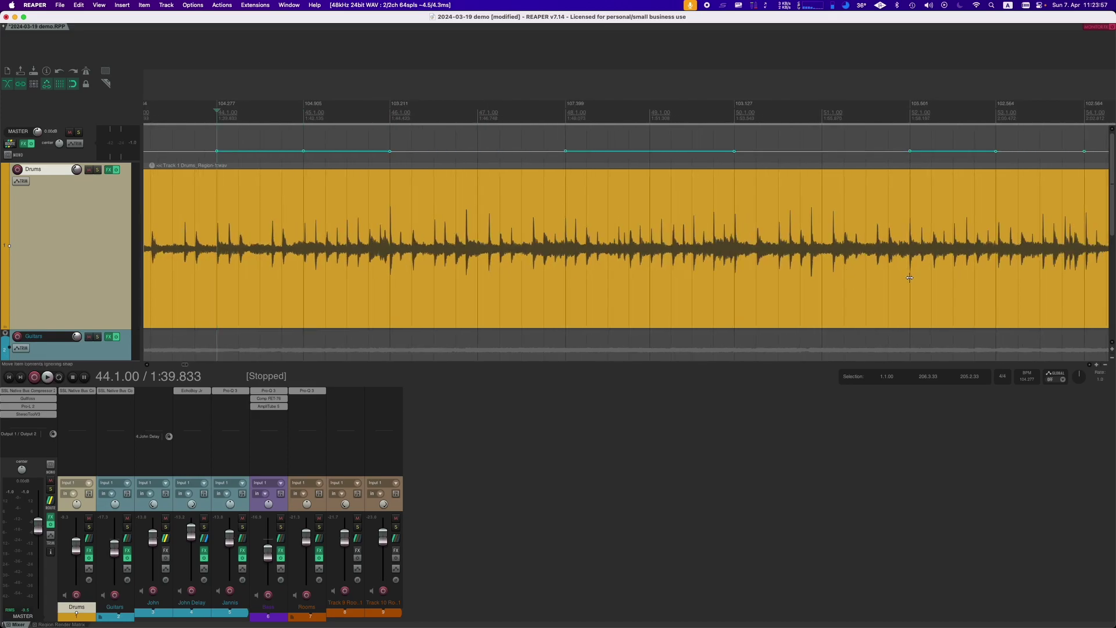
scroll(910, 279, "right", 4)
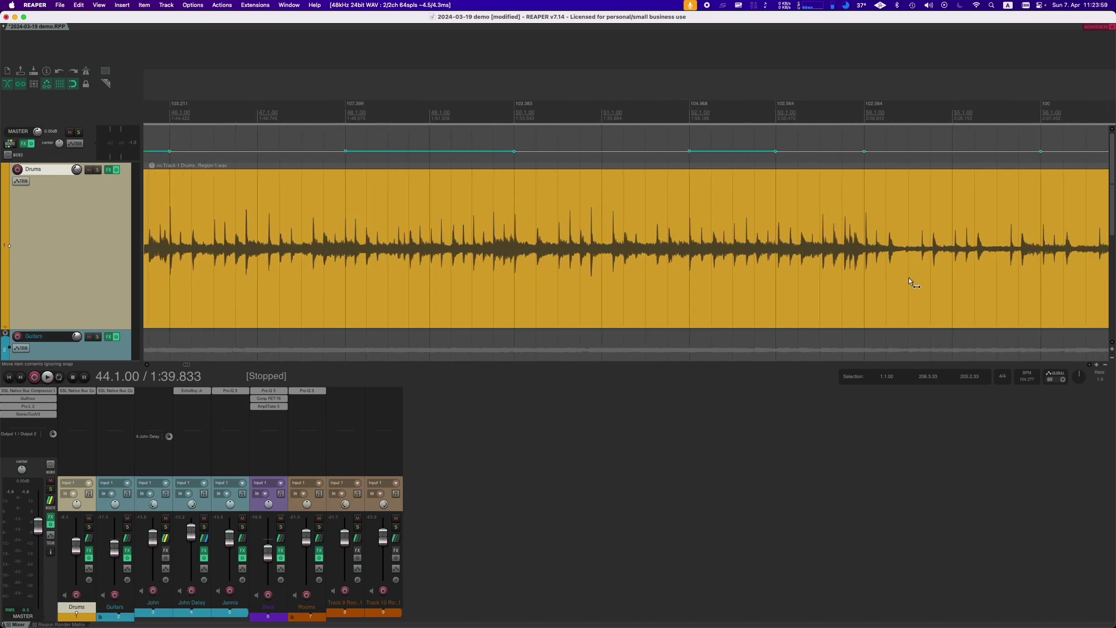
left_click_drag(786, 278, 788, 279)
left_click_drag(865, 285, 866, 282)
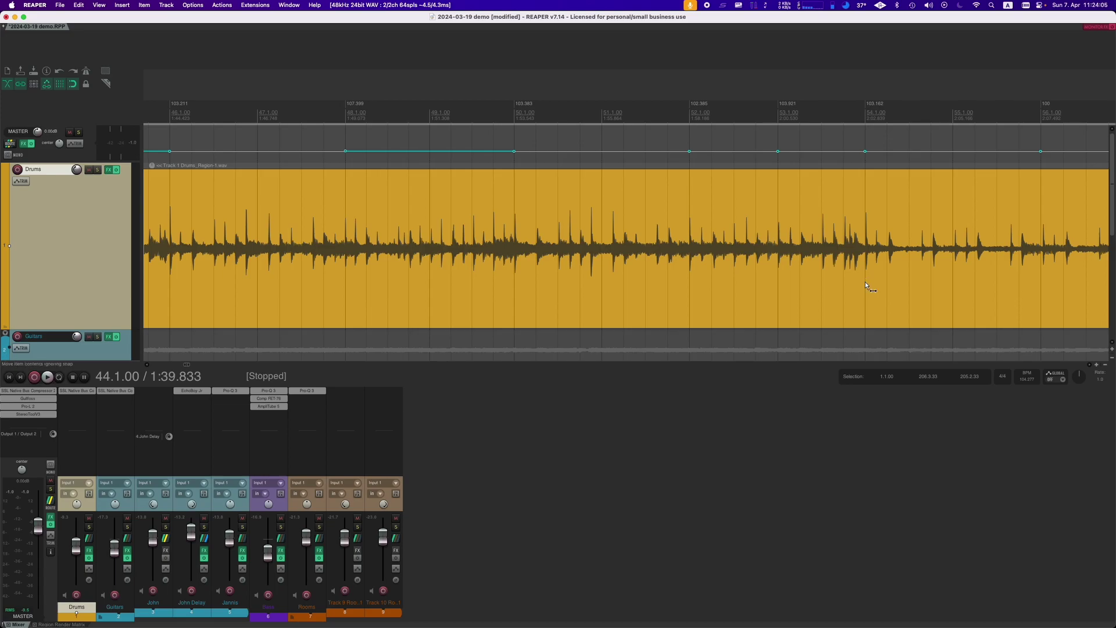
scroll(866, 283, "right", 3)
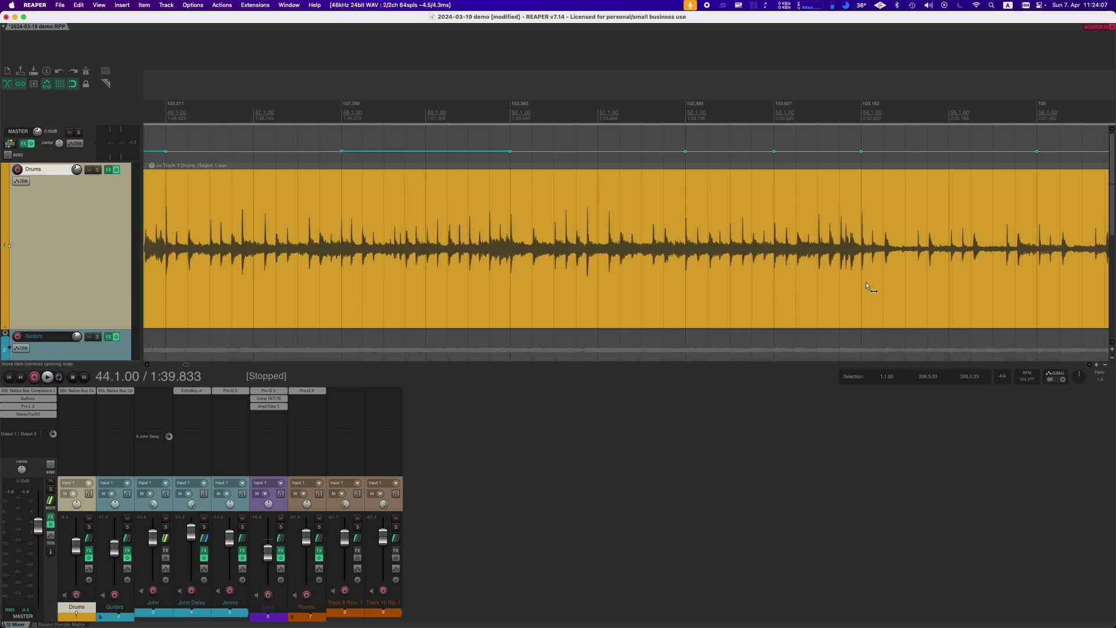
left_click_drag(904, 287, 905, 287)
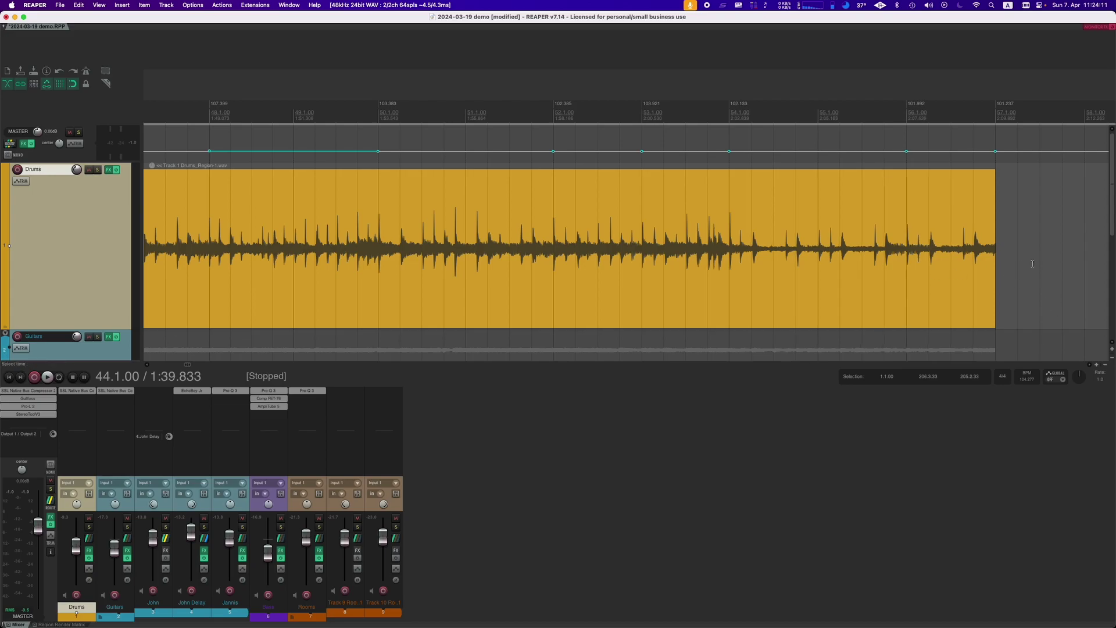
Examine the tempo envelope and its points over the whole length of the song
scroll(1035, 265, "down", 3)
scroll(1003, 259, "down", 3)
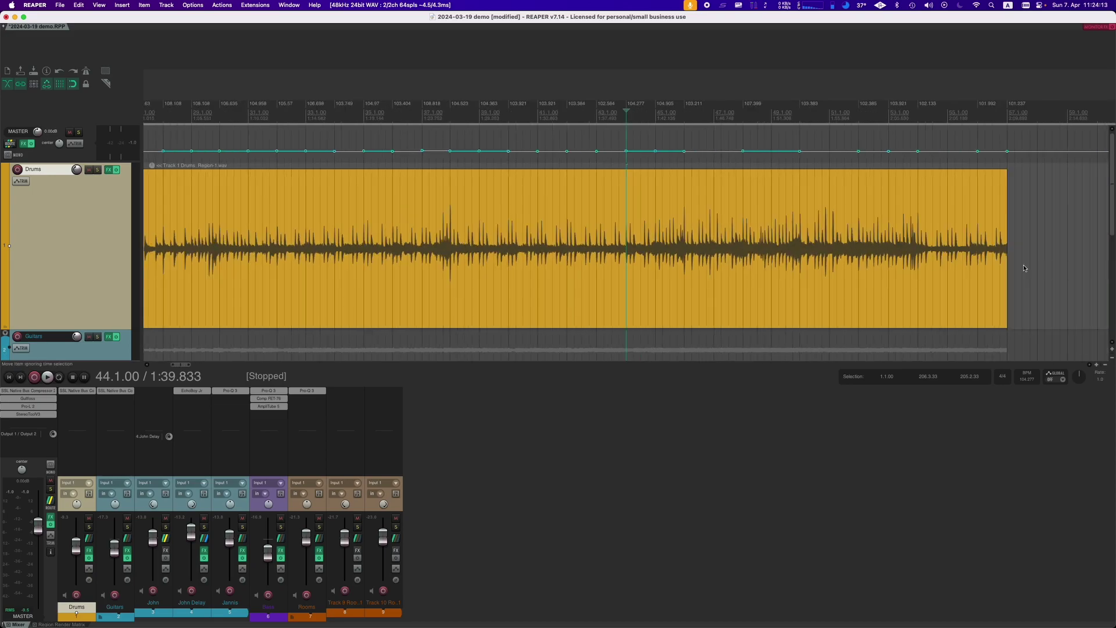
scroll(1112, 226, "down", 1)
scroll(1112, 227, "down", 3)
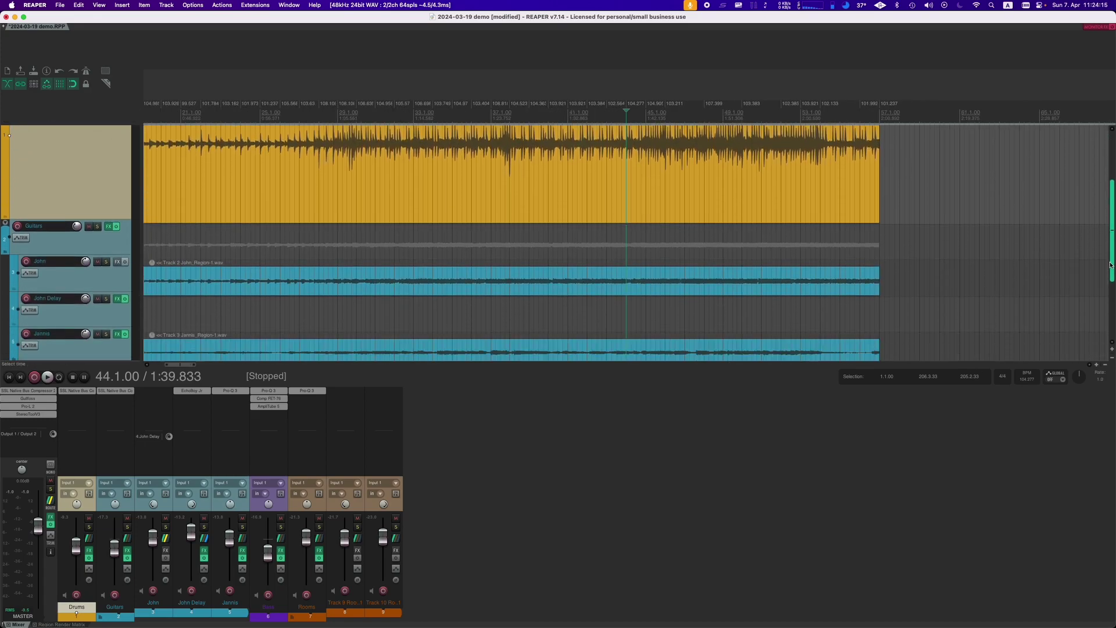
scroll(1104, 196, "up", 4)
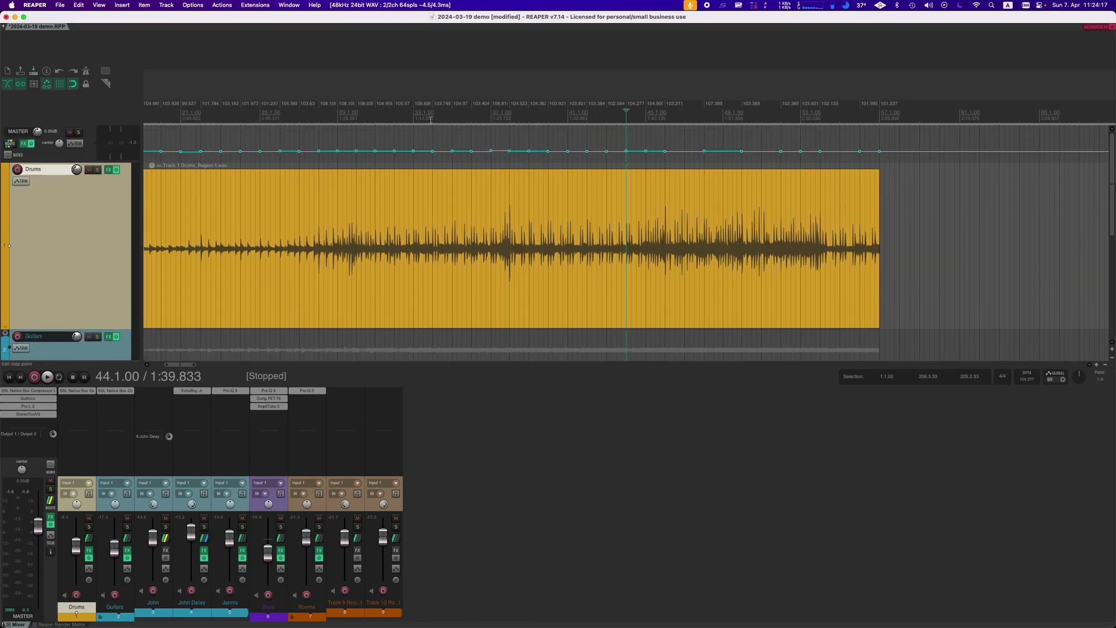
mouse_move(254, 150)
mouse_move(646, 152)
left_click(186, 114)
scroll(410, 139, "up", 3)
scroll(410, 139, "left", 5)
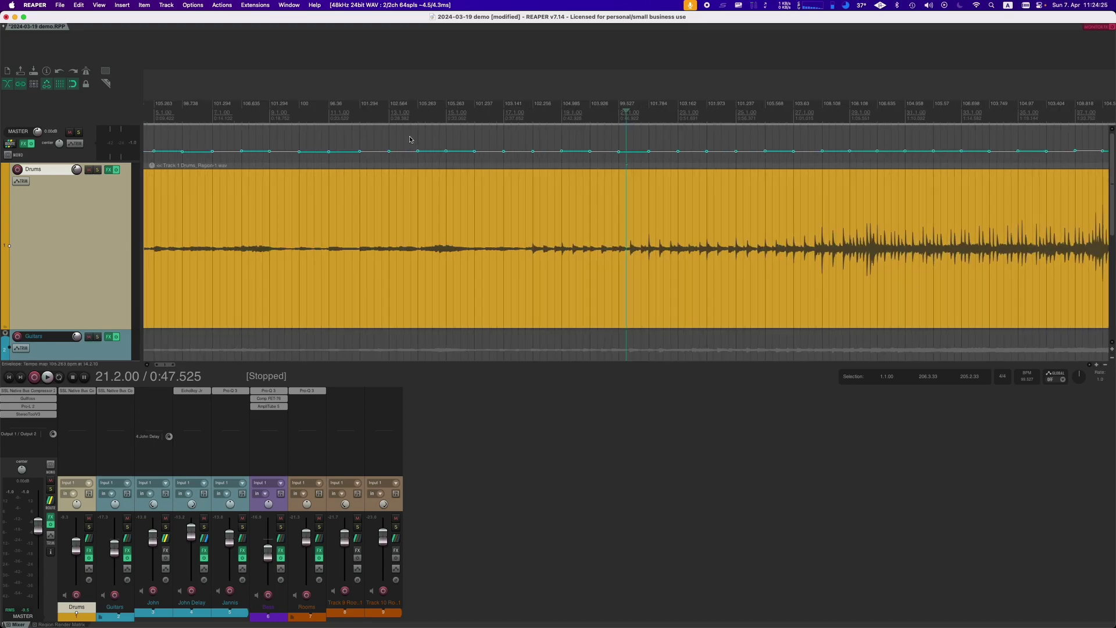
Place the edit cursor at measure 15, enable the metronome and raise its volume
left_click(444, 114)
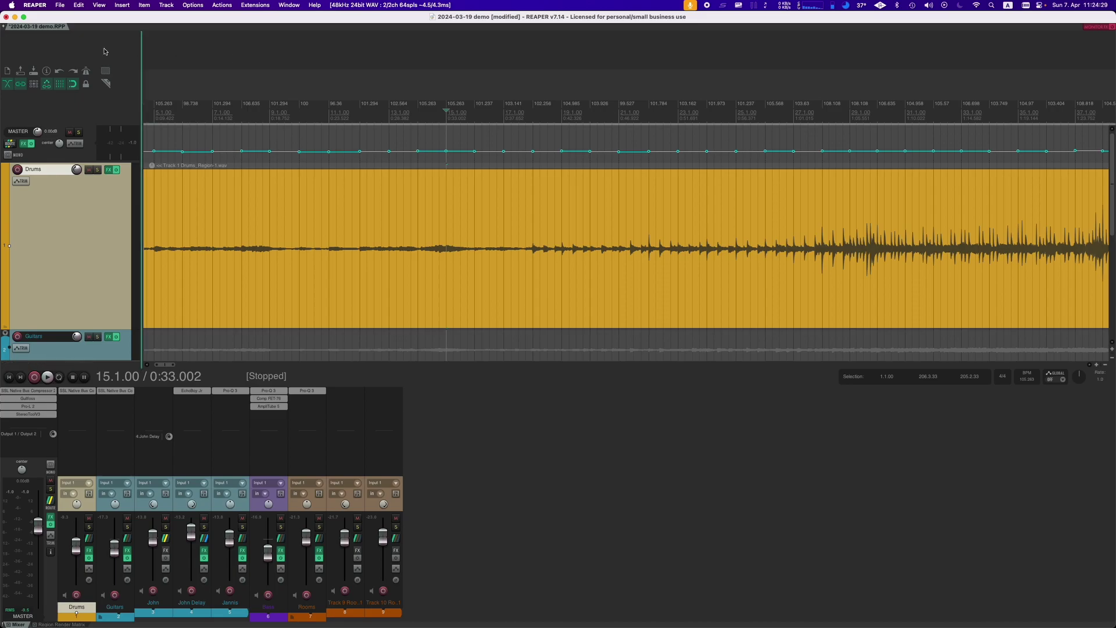
right_click(85, 70)
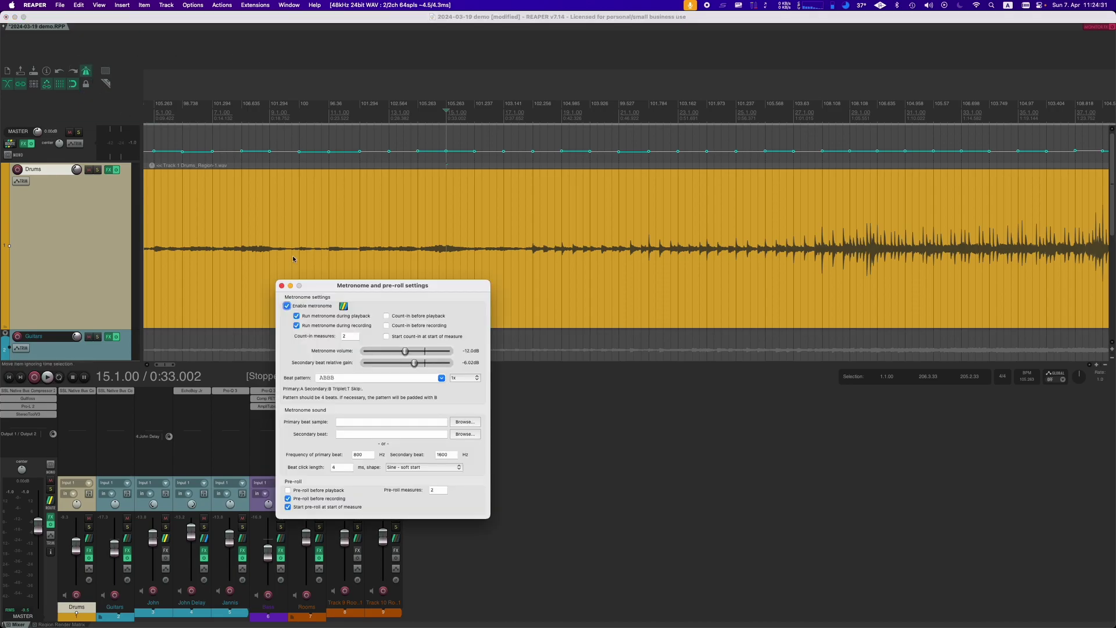
mouse_move(405, 351)
left_mouse_down()
mouse_move(424, 362)
mouse_move(421, 354)
left_mouse_up()
left_click(281, 286)
Play the song against the metronome from measure 15, then again from measure 11, to check the tempo map
key("space")
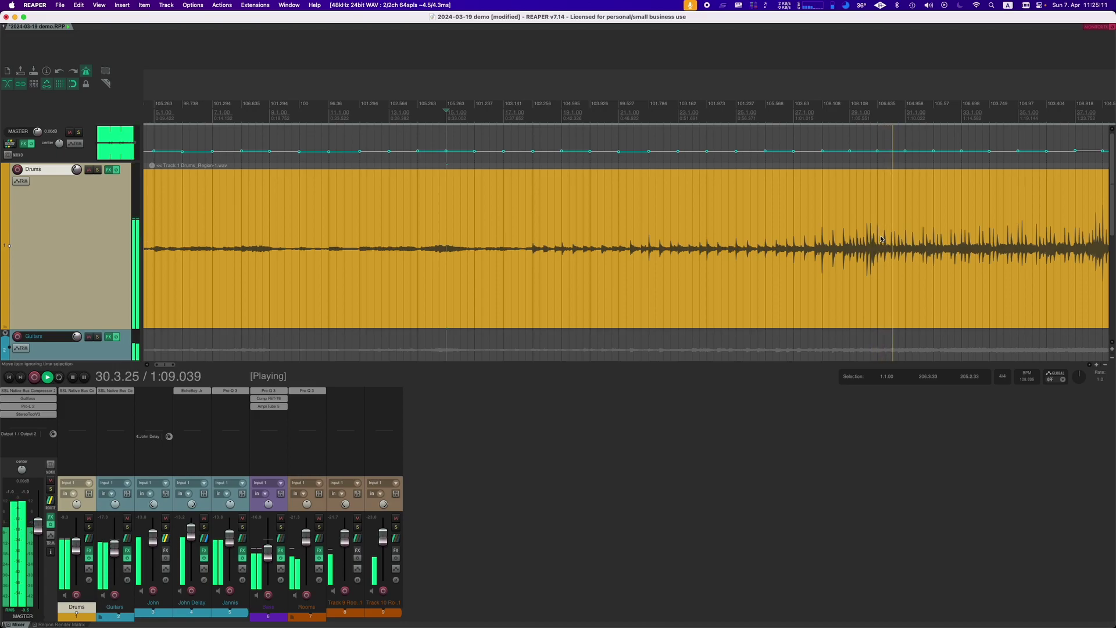
key("space")
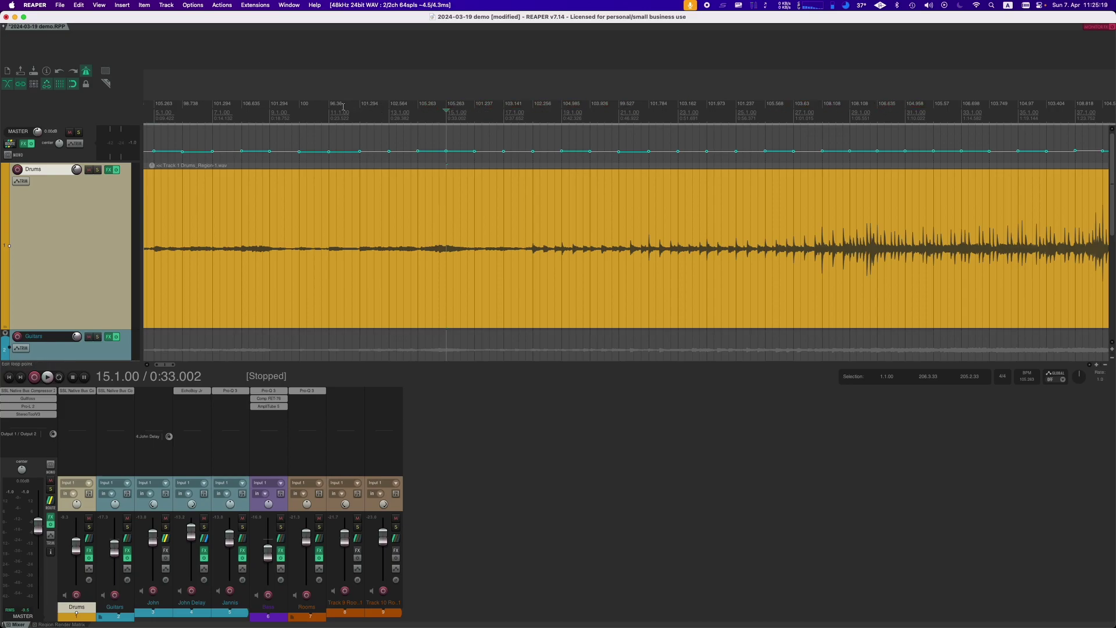
left_click(328, 116)
key("space")
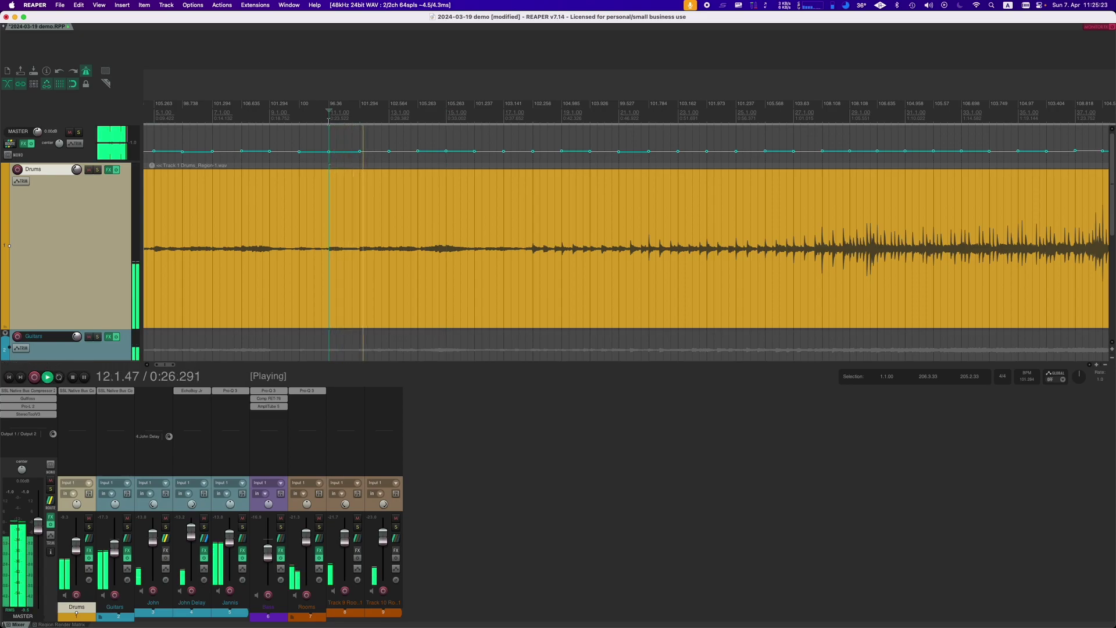
key("space")
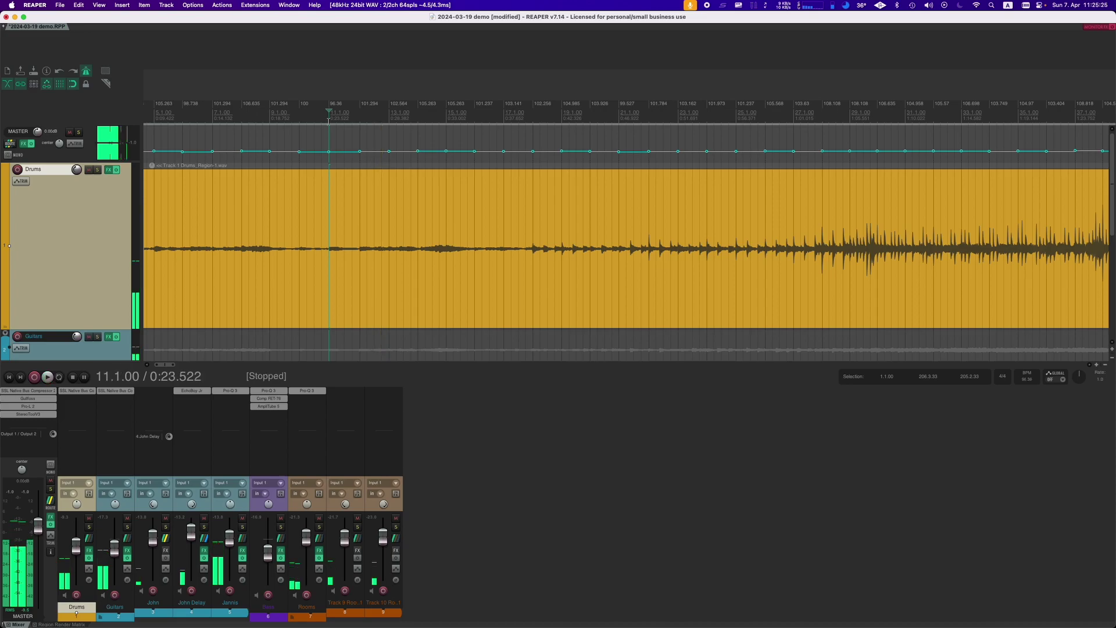
scroll(473, 174, "down", 5)
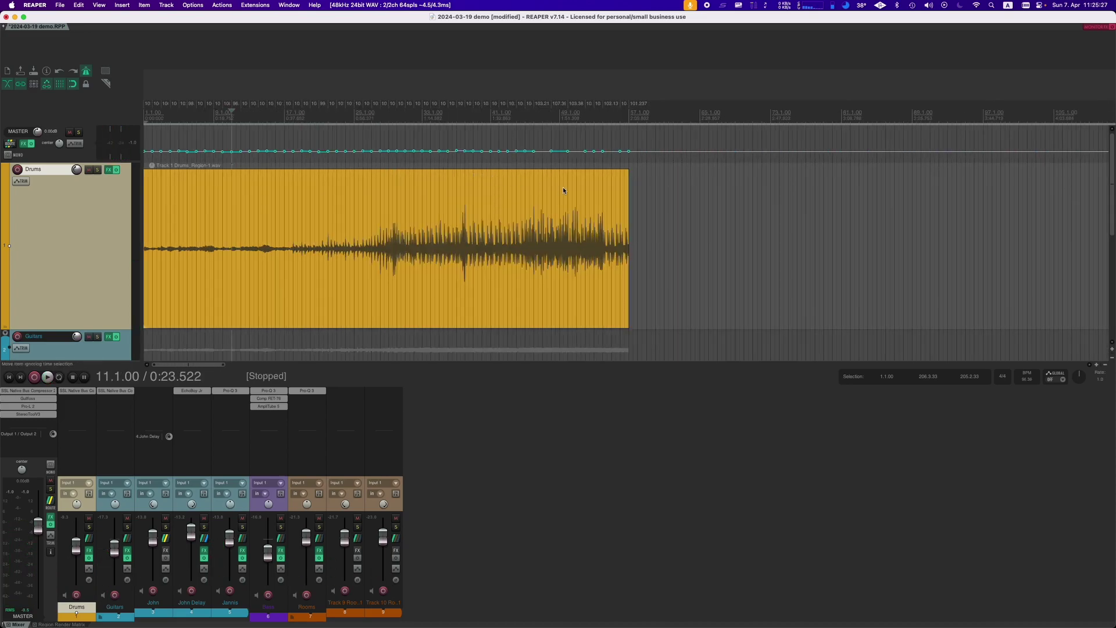
scroll(325, 250, "down", 1)
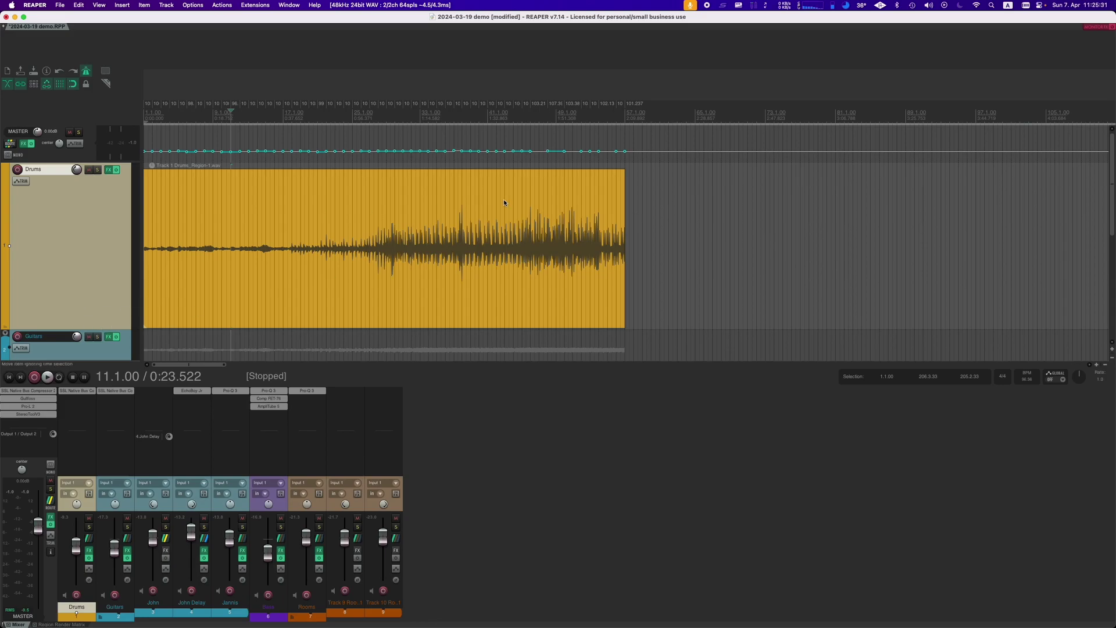
scroll(1112, 273, "down", 5)
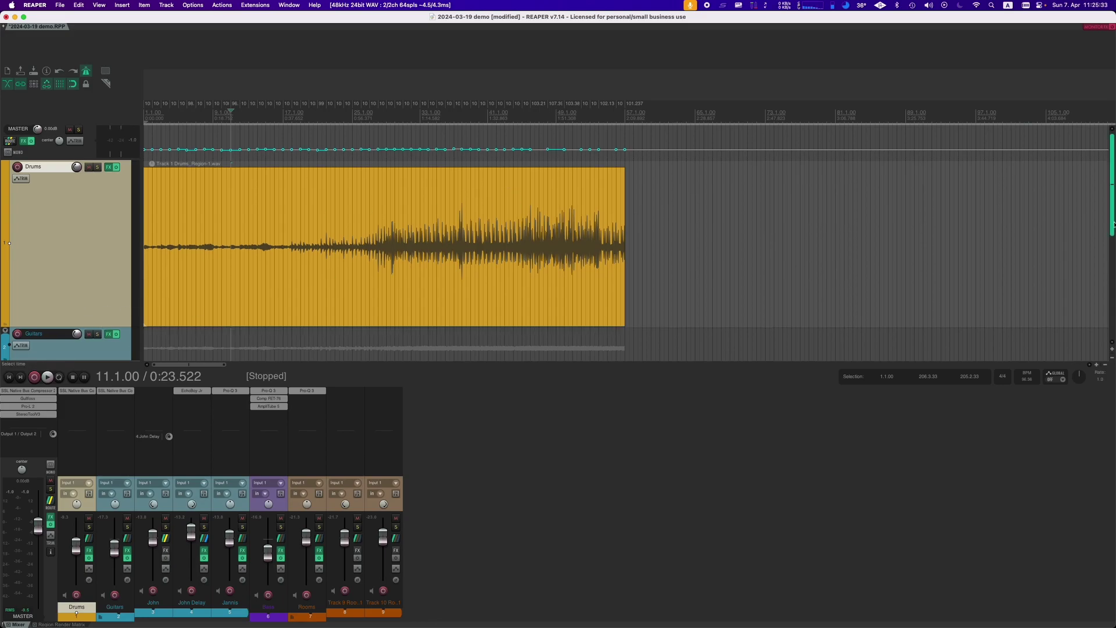
left_click_drag(1113, 278, 1107, 231)
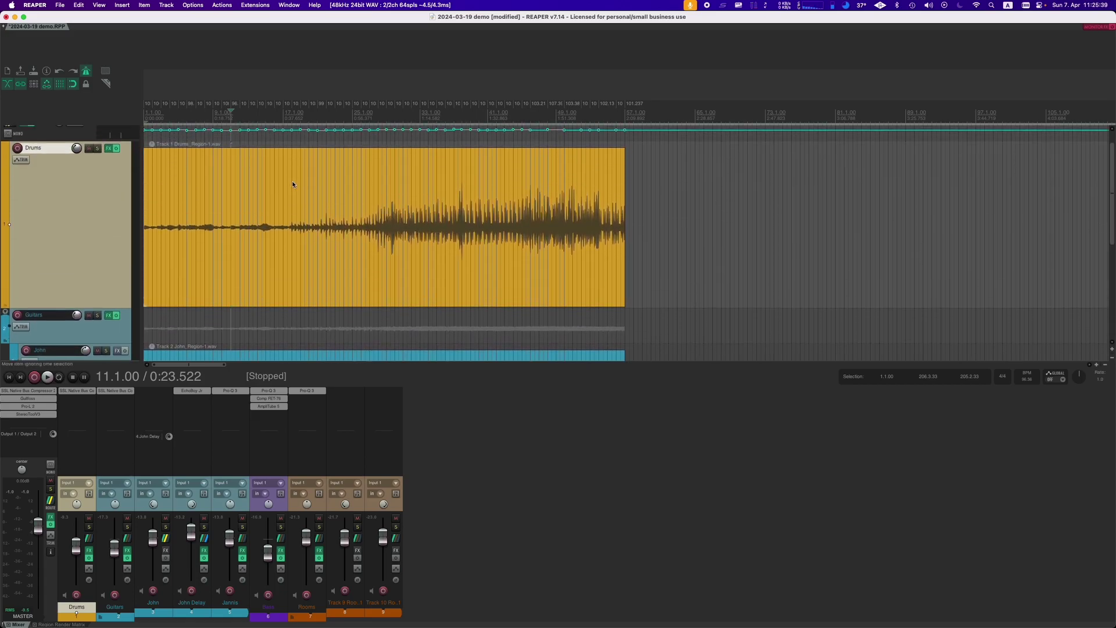
scroll(360, 209, "up", 2)
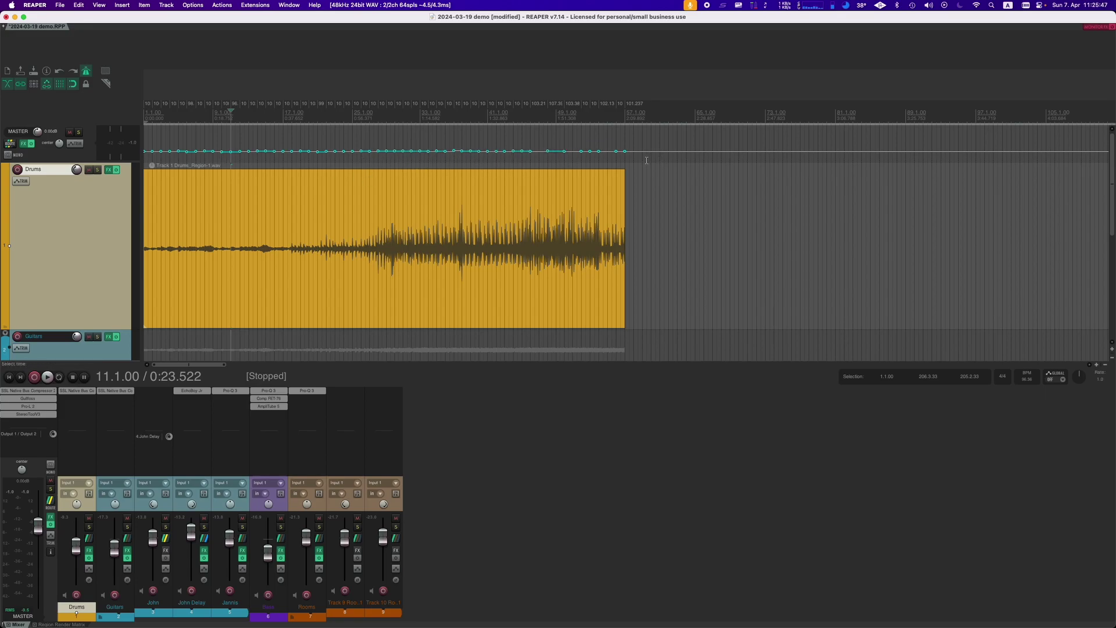
Reduce the Drums track's height and select all media items in the project
left_click(544, 232)
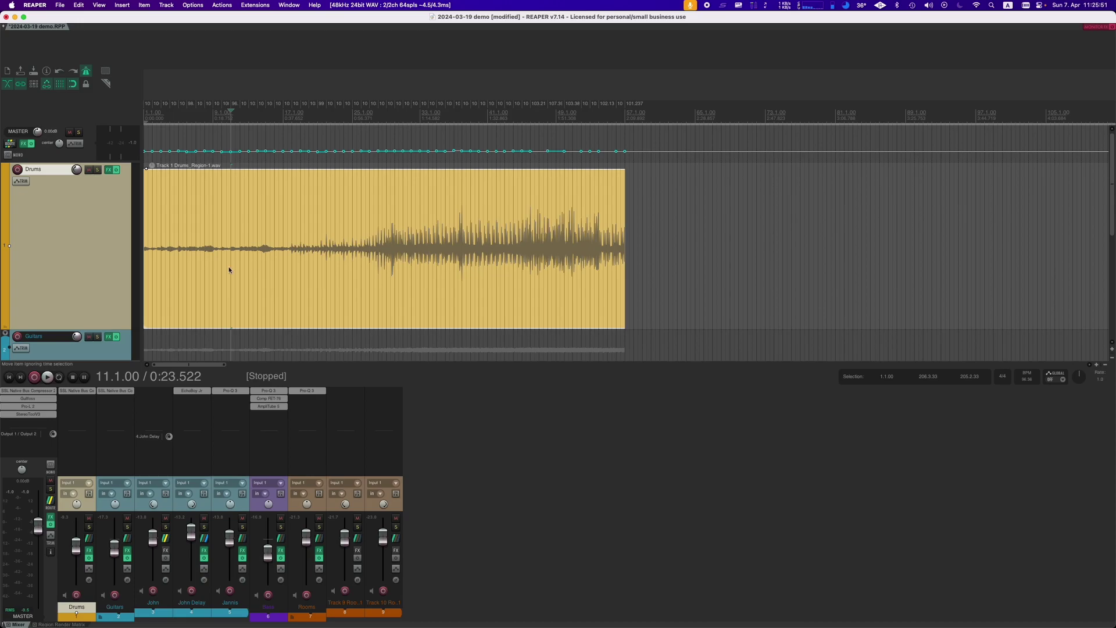
left_click_drag(124, 328, 129, 207)
left_click(122, 221)
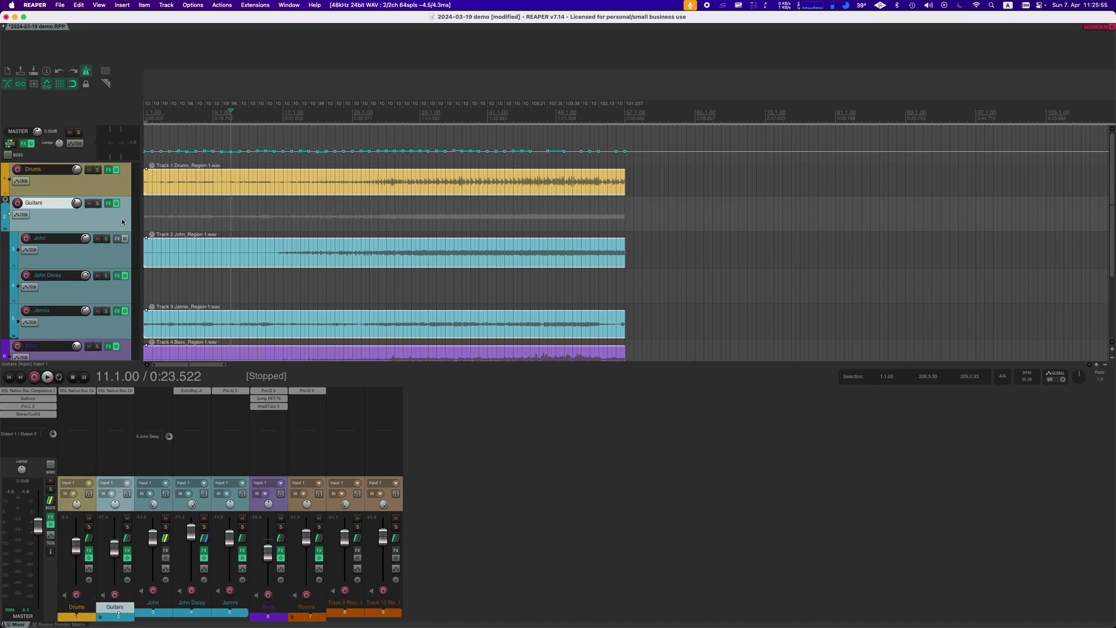
left_click(118, 191)
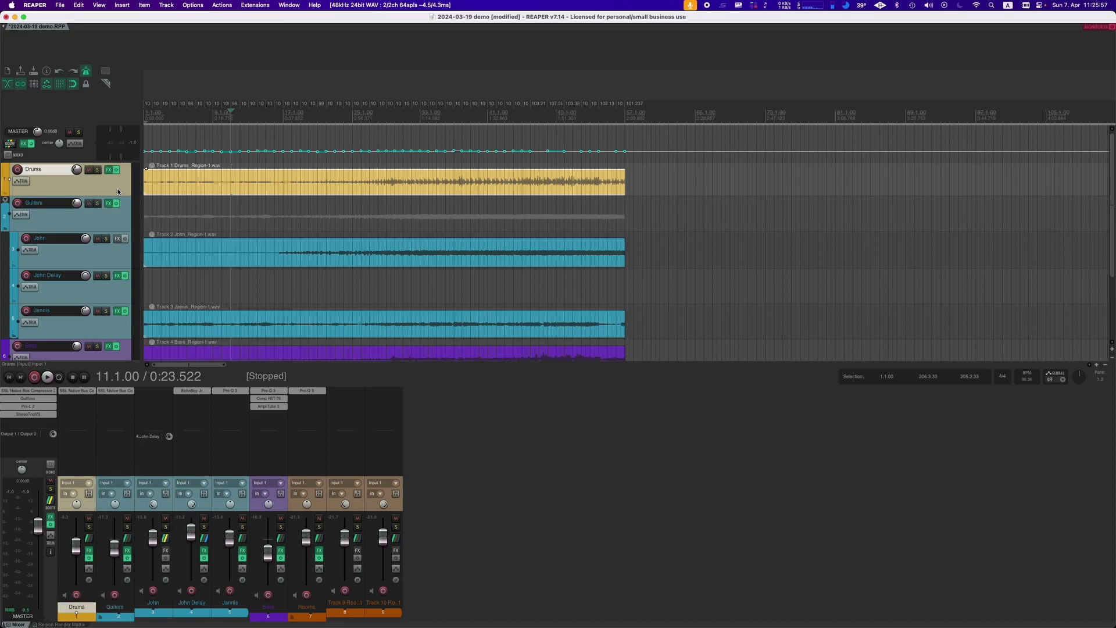
left_click(722, 252)
left_click(687, 290)
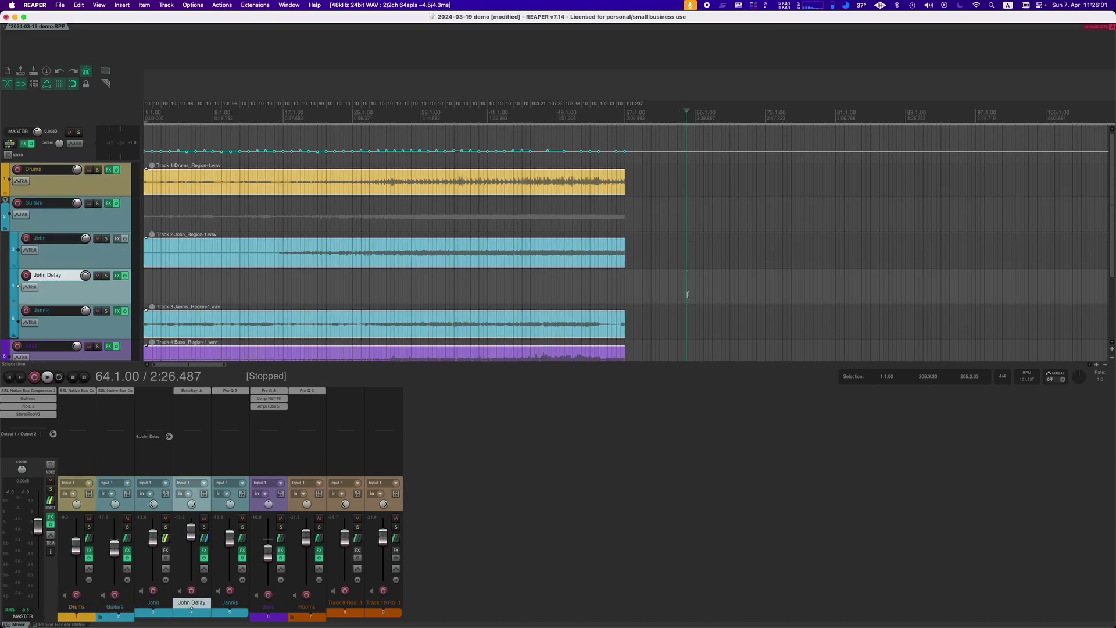
Set the timebase of all selected items to Beats (auto-stretch at tempo changes), adding stretch markers to maintain their timing
right_click(507, 192)
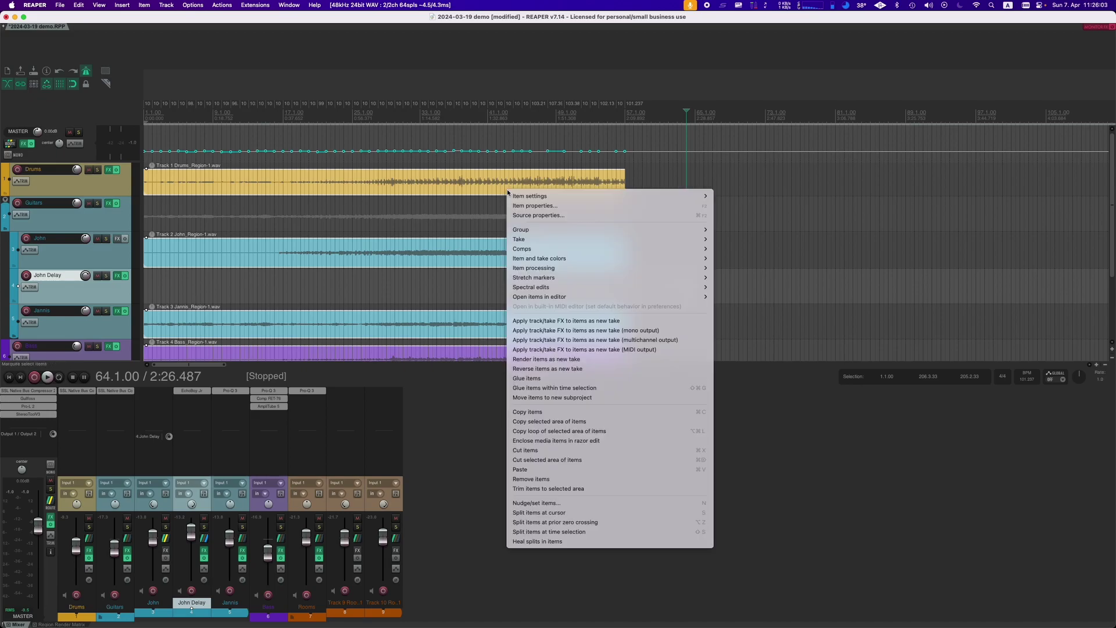
left_click(517, 205)
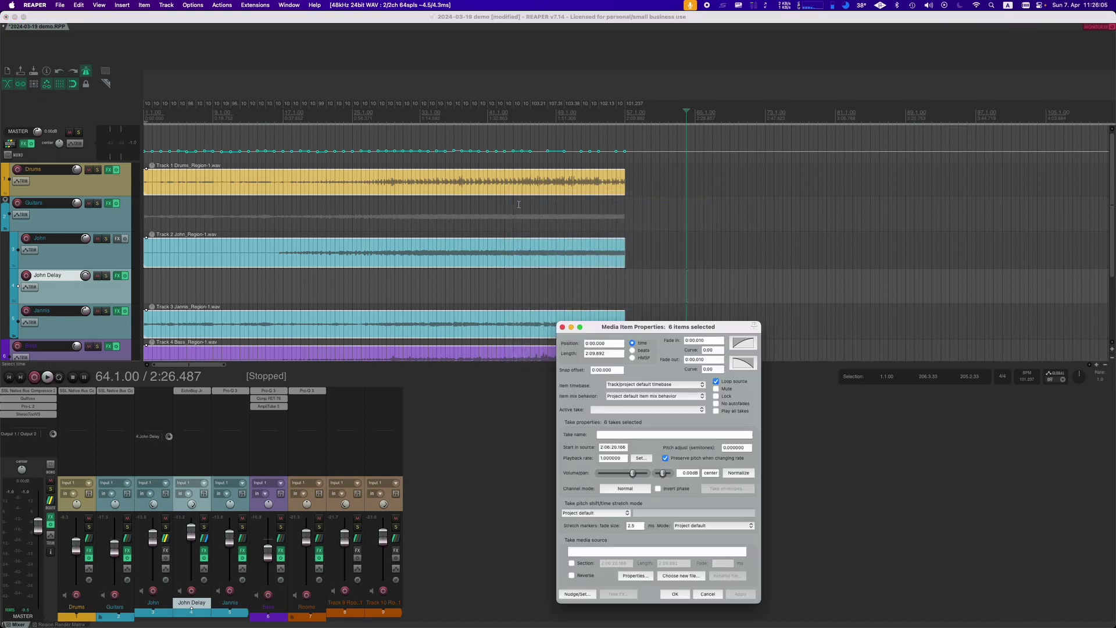
left_click(616, 385)
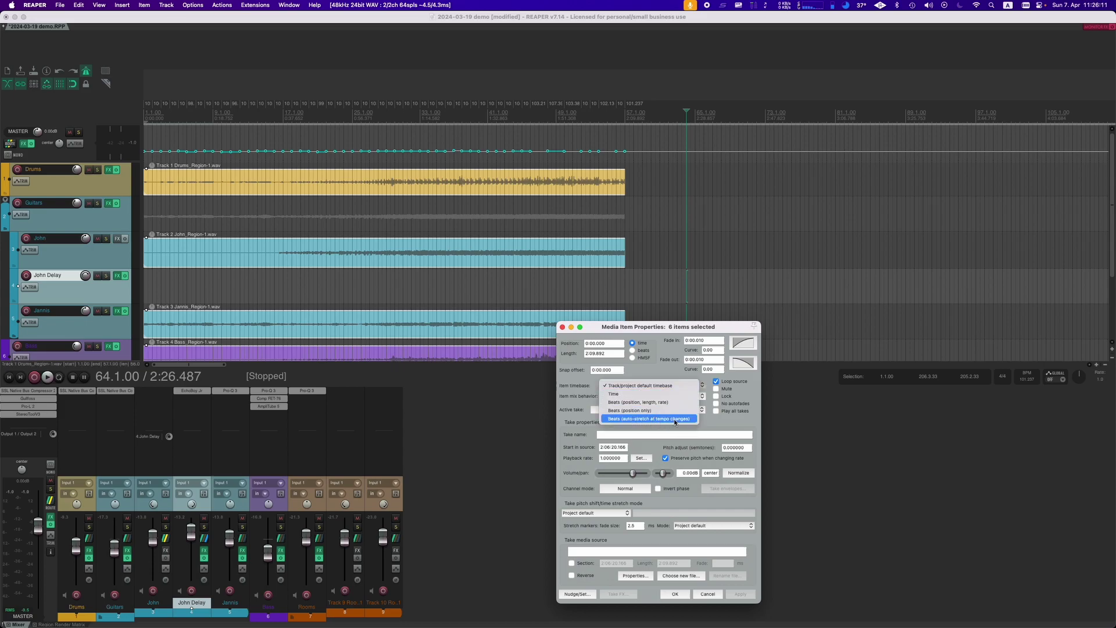
left_click(675, 418)
left_click(748, 594)
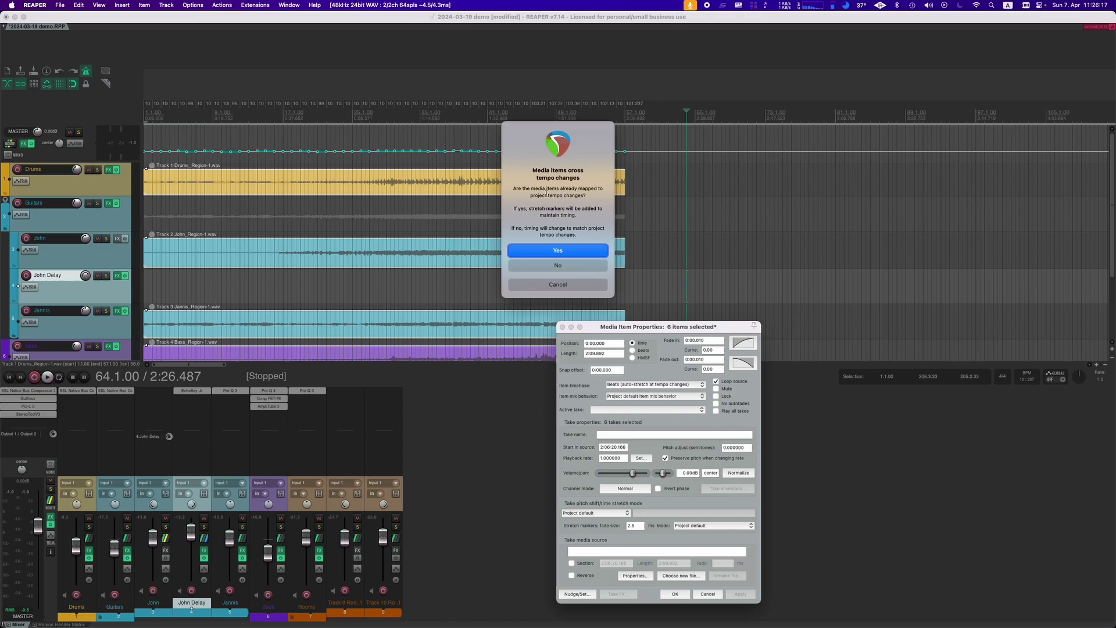
left_click_drag(516, 209, 590, 212)
left_click(599, 217)
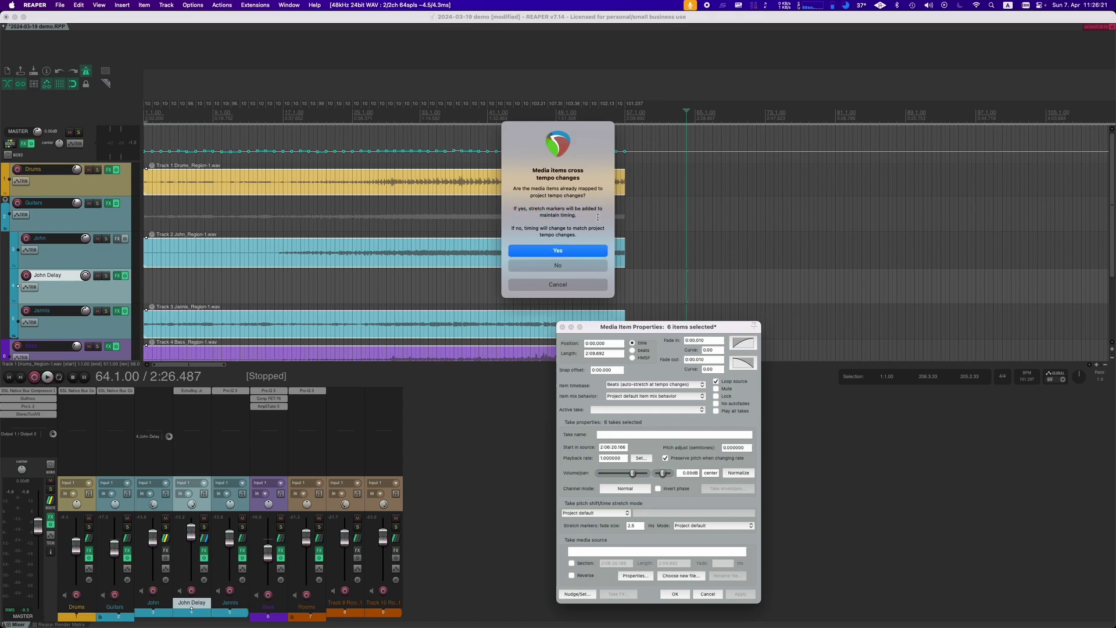
left_click(557, 251)
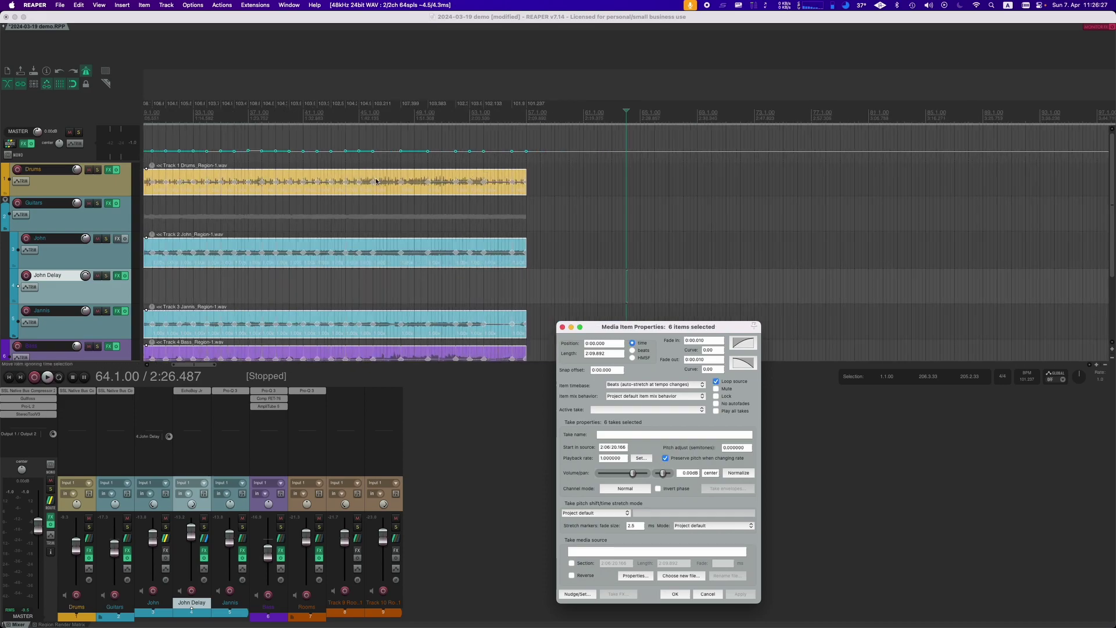
Confirm the item properties for the six selected items and deselect all media items
scroll(374, 180, "up", 3)
left_click(343, 145)
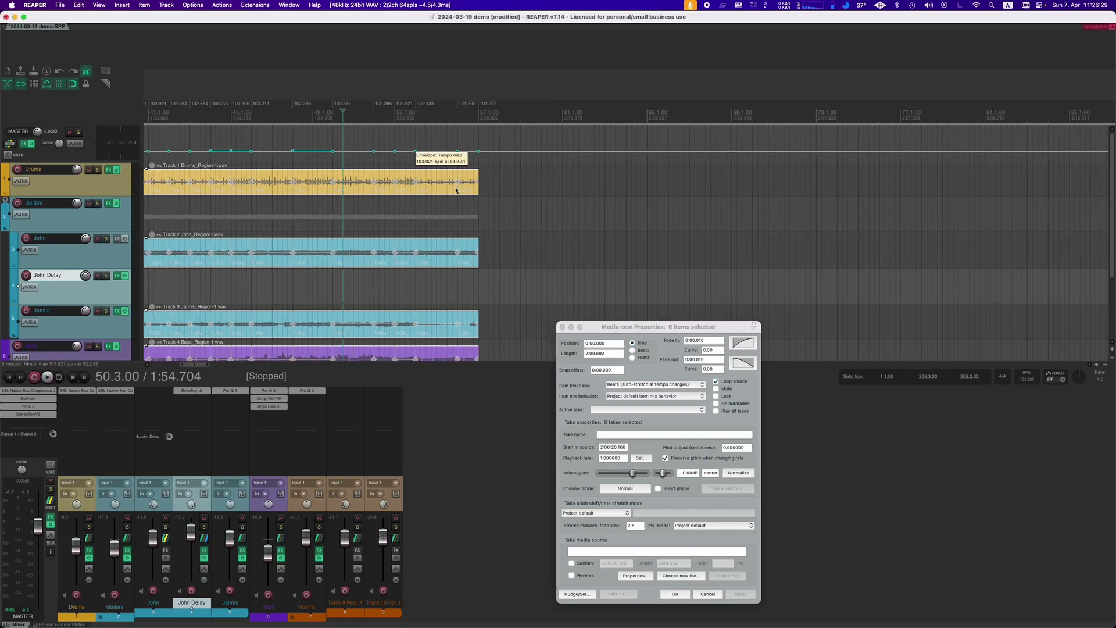
left_click(680, 594)
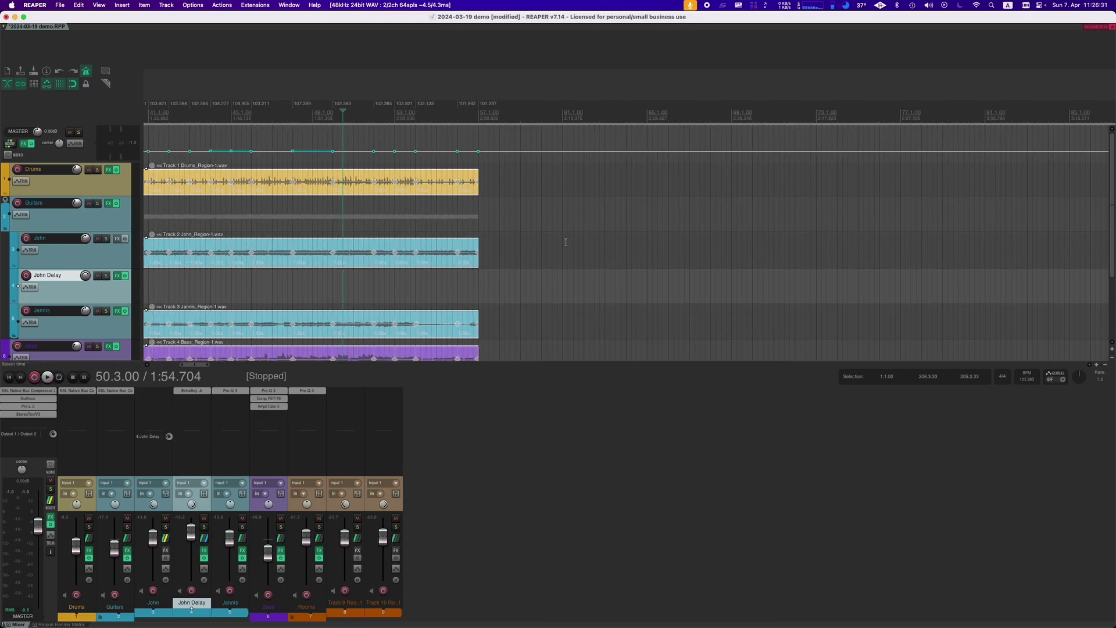
left_click(557, 224)
Examine the stretch markers on the items against the tempo markers, from around measure 50 across the whole song
left_click(334, 108)
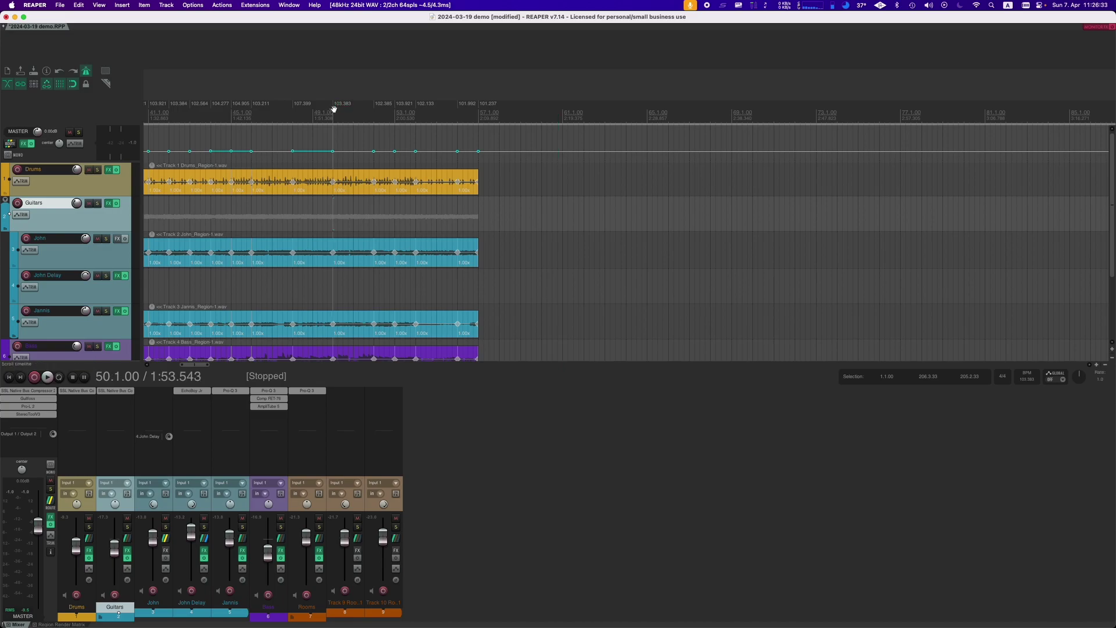
scroll(448, 145, "up", 3)
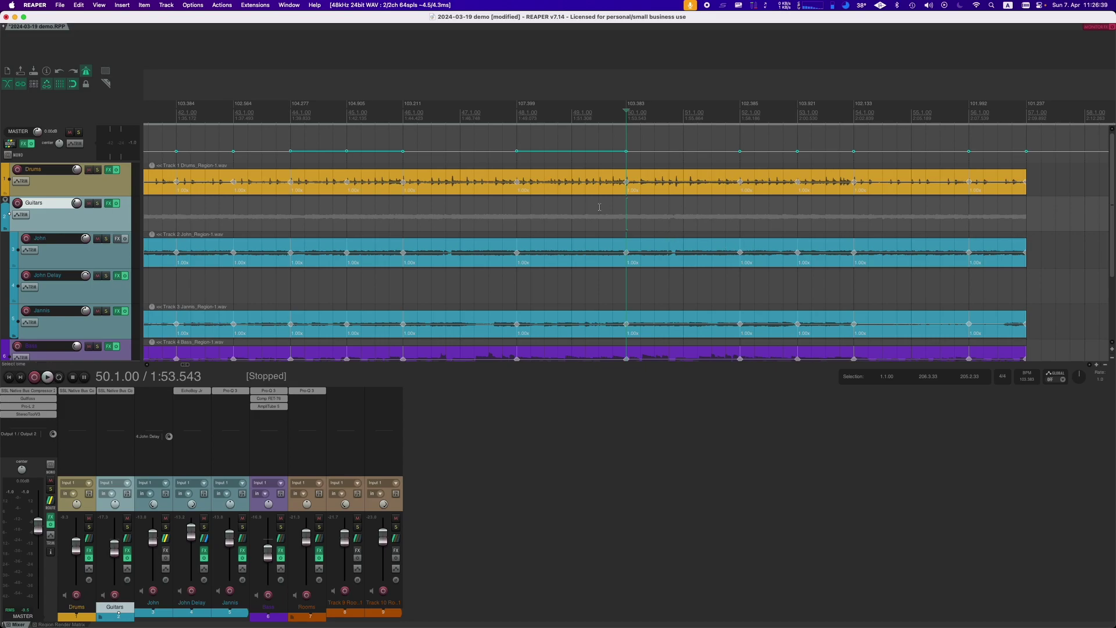
scroll(522, 209, "down", 2)
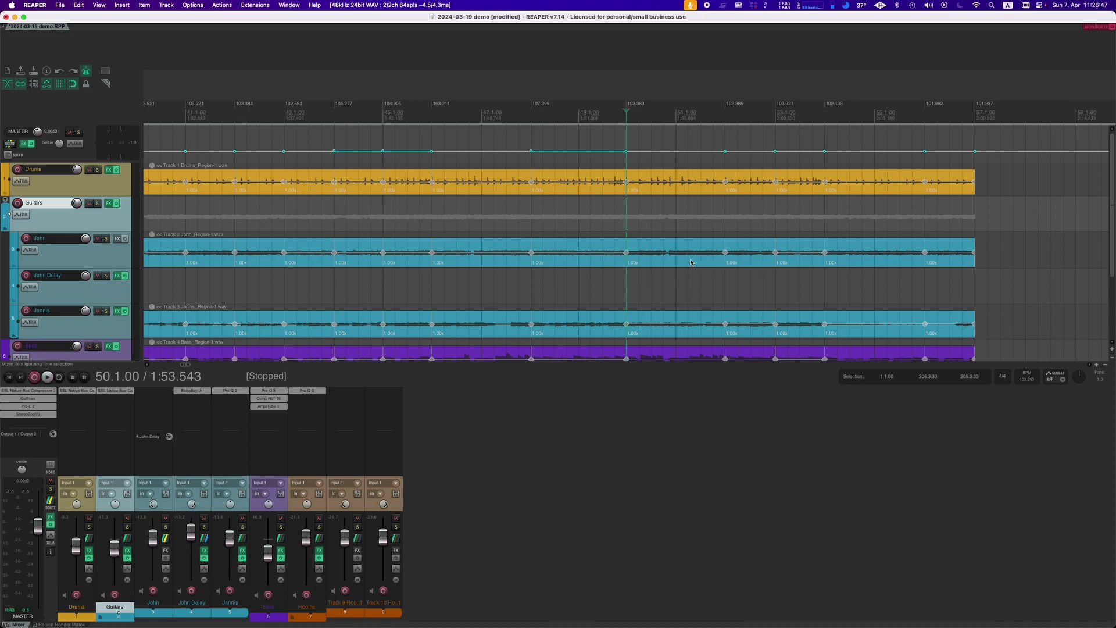
scroll(828, 158, "down", 4)
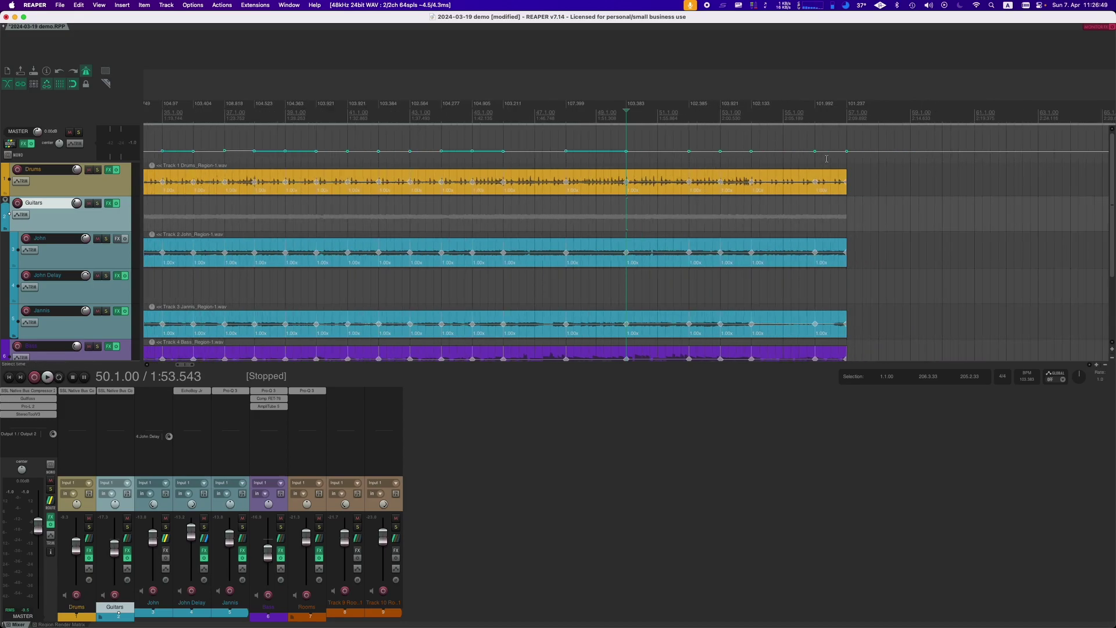
scroll(849, 163, "down", 2)
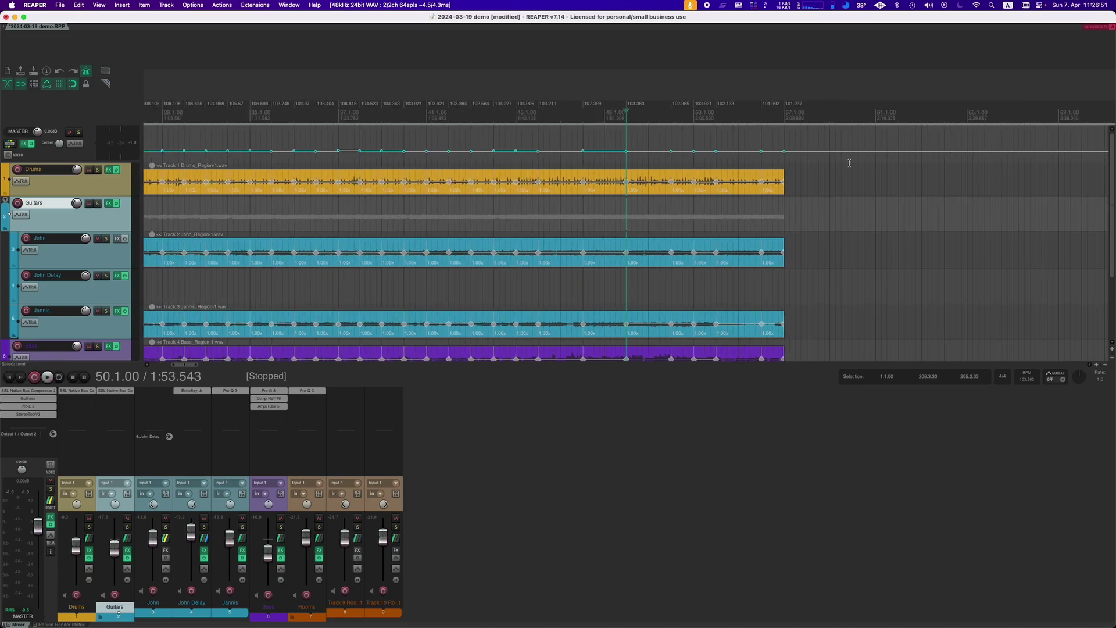
scroll(819, 169, "down", 2)
scroll(820, 174, "right", 3)
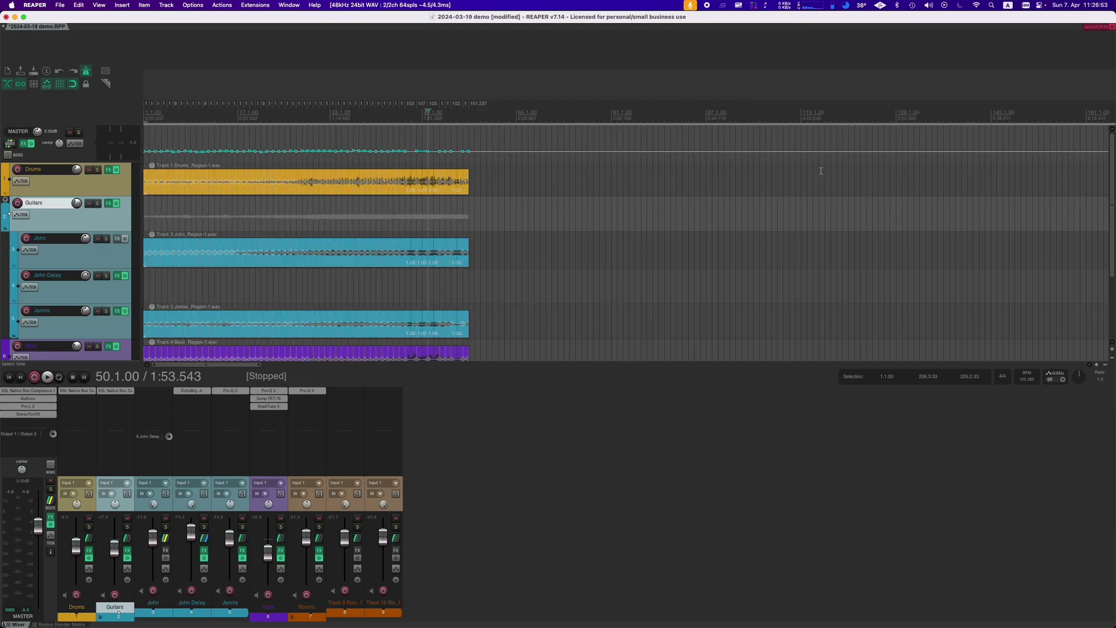
scroll(824, 189, "left", 3)
left_click_drag(187, 366, 175, 370)
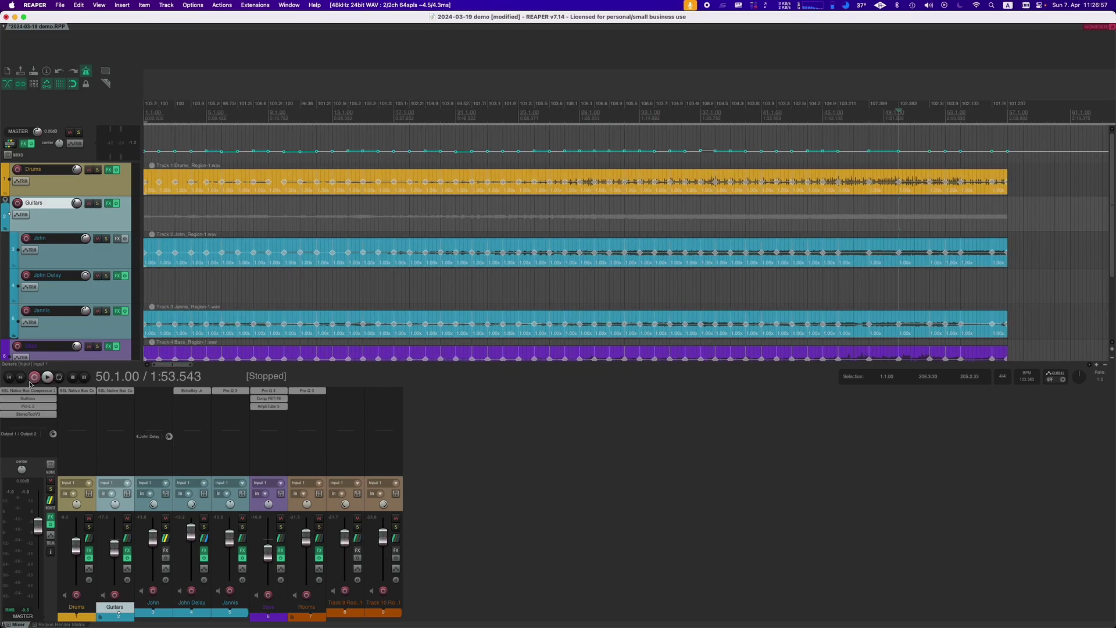
Return the edit cursor to the project start, then select all points along the tempo map envelope and delete them
left_click(8, 377)
scroll(871, 161, "down", 2)
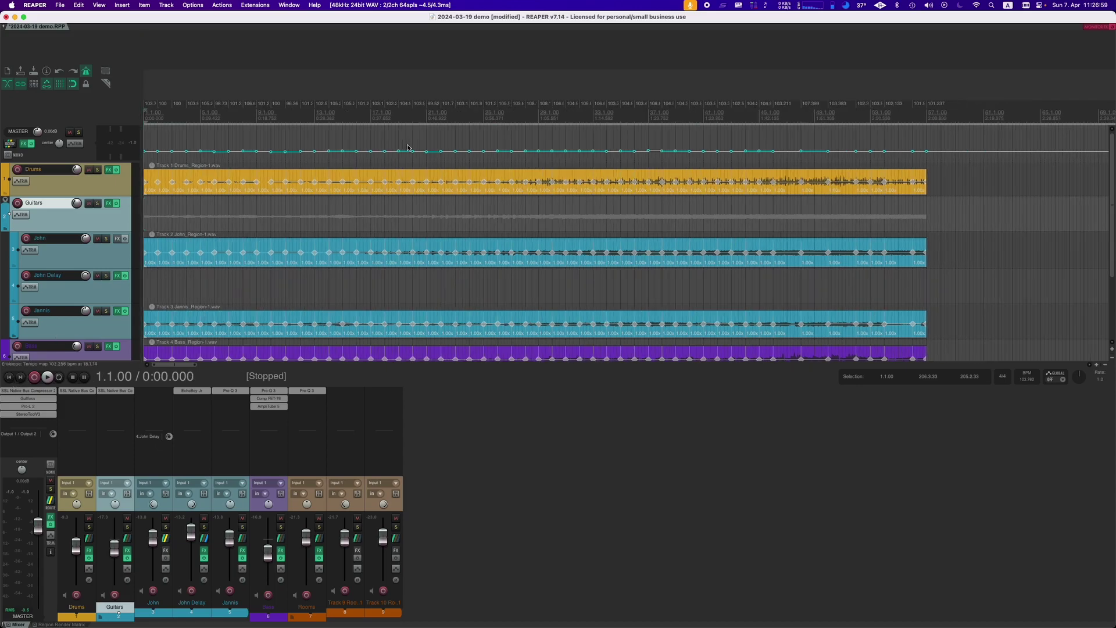
left_click_drag(936, 160, 145, 146)
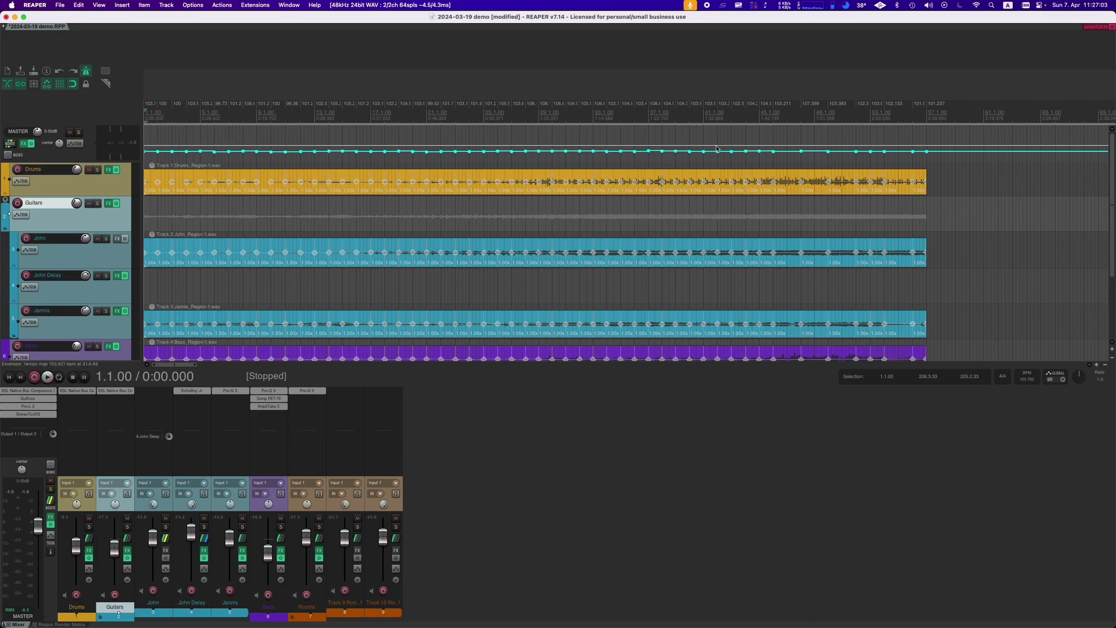
key("Delete")
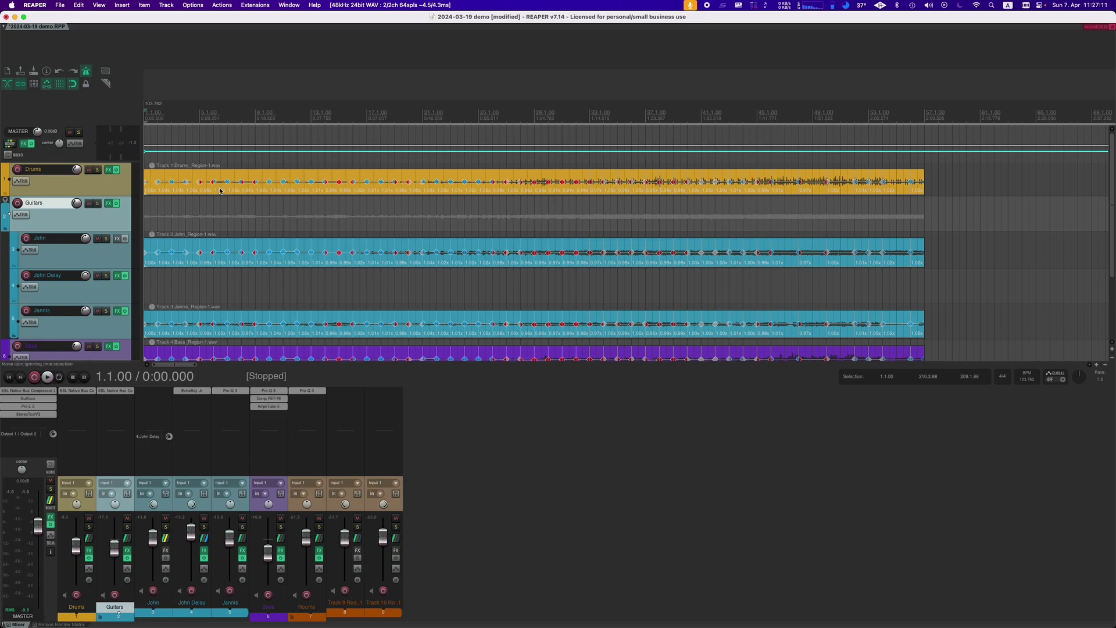
Set the project tempo to a constant 104 BPM
double_click(1027, 380)
type("104")
key("Return")
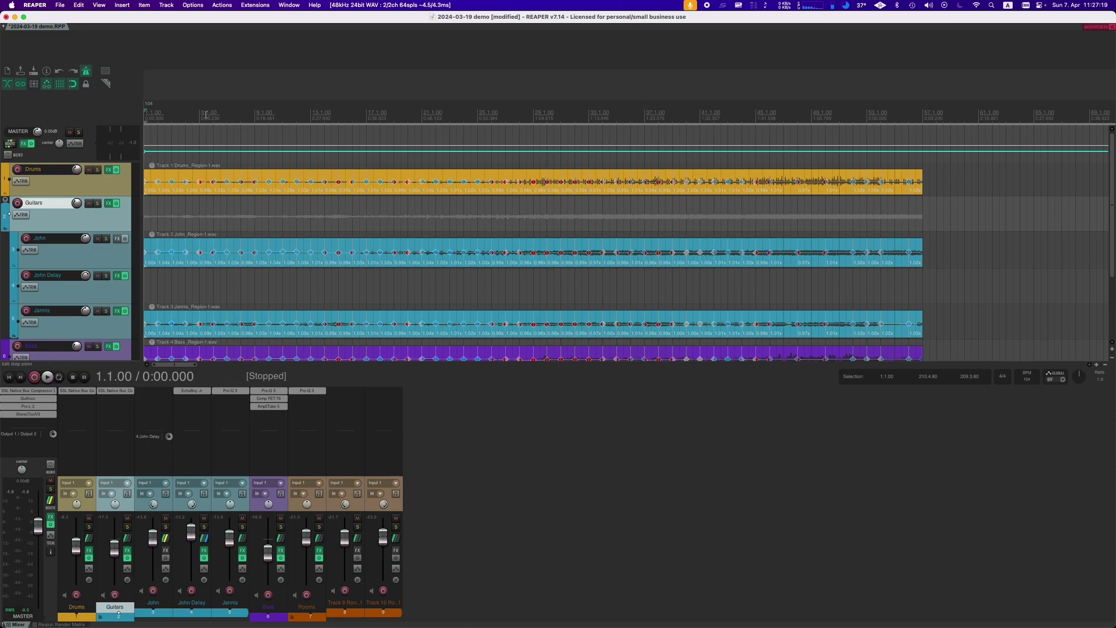
Play the song from measure 1 with the metronome enabled to check the stretched tracks against the constant tempo
left_click(155, 109)
scroll(155, 110, "up", 3)
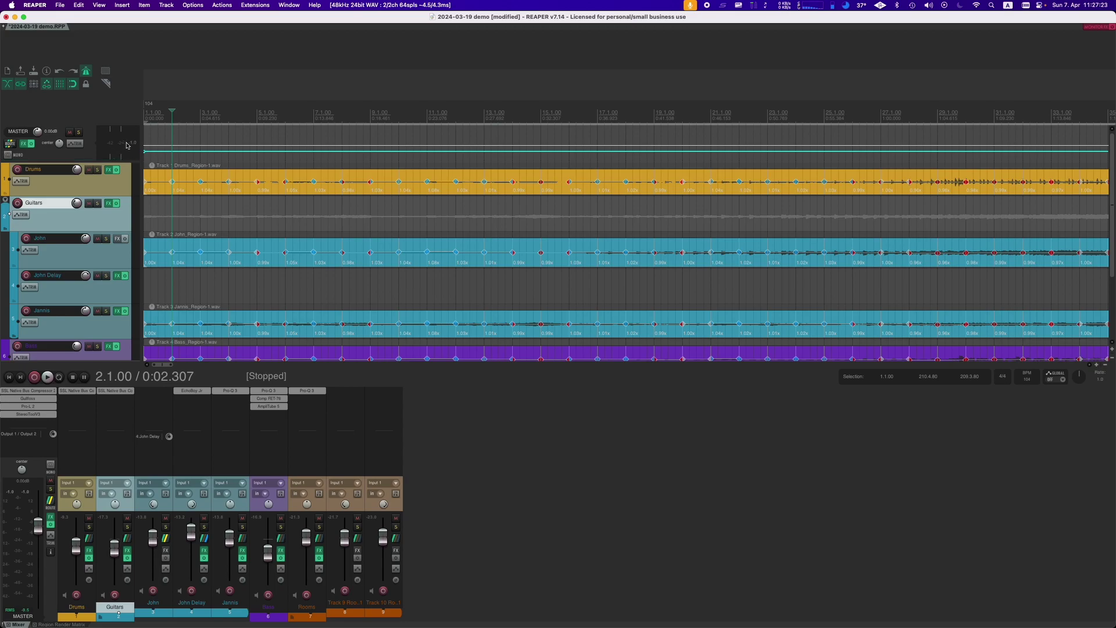
left_click(145, 108)
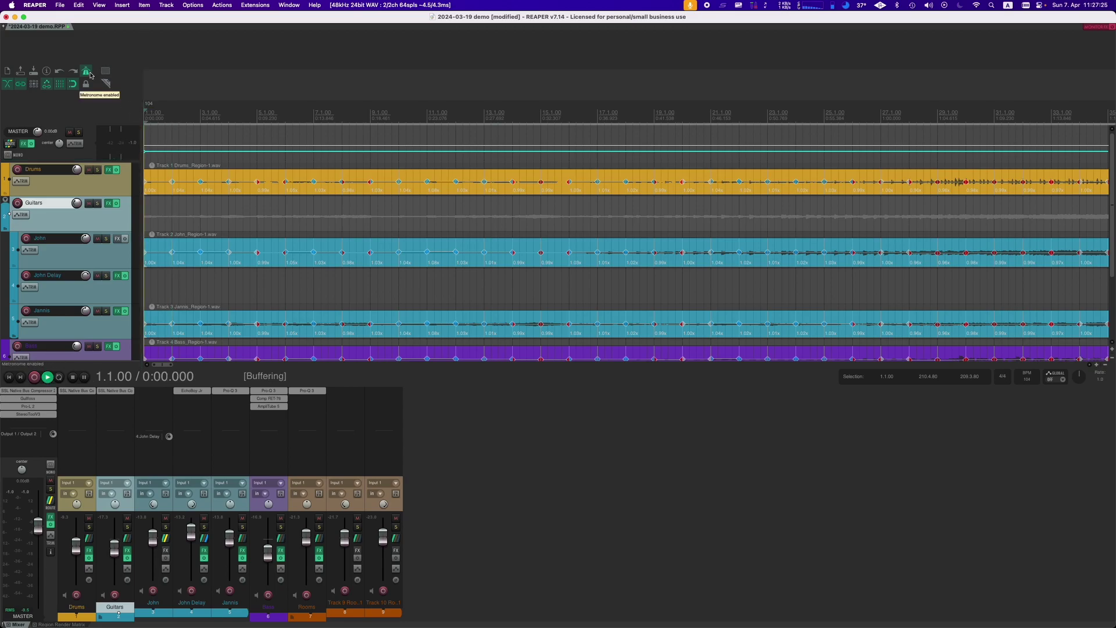
key("space")
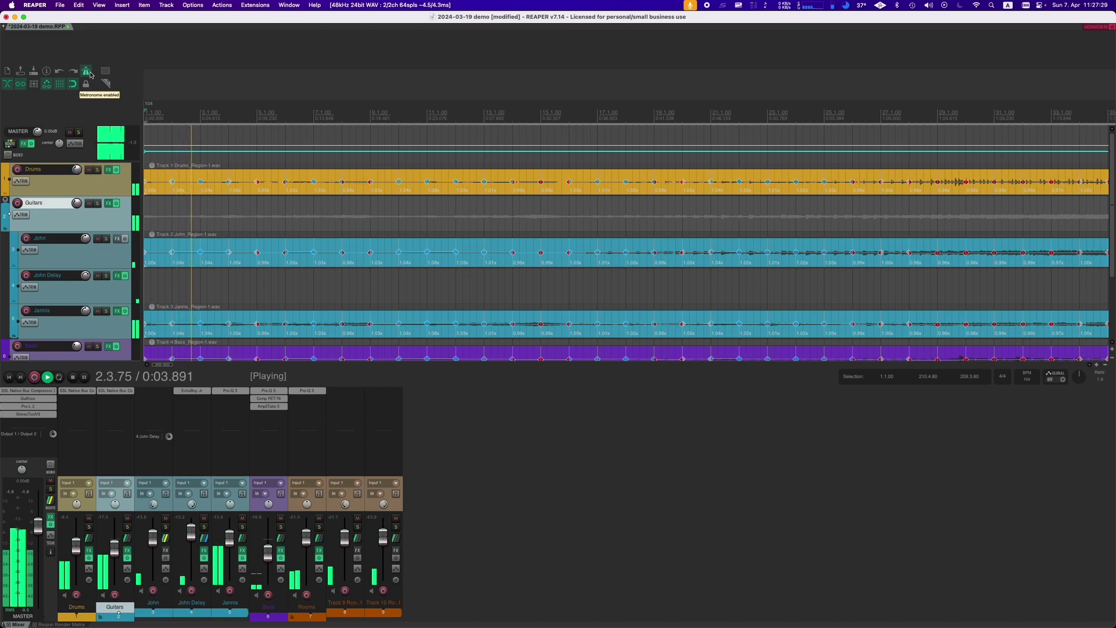
scroll(297, 209, "up", 1)
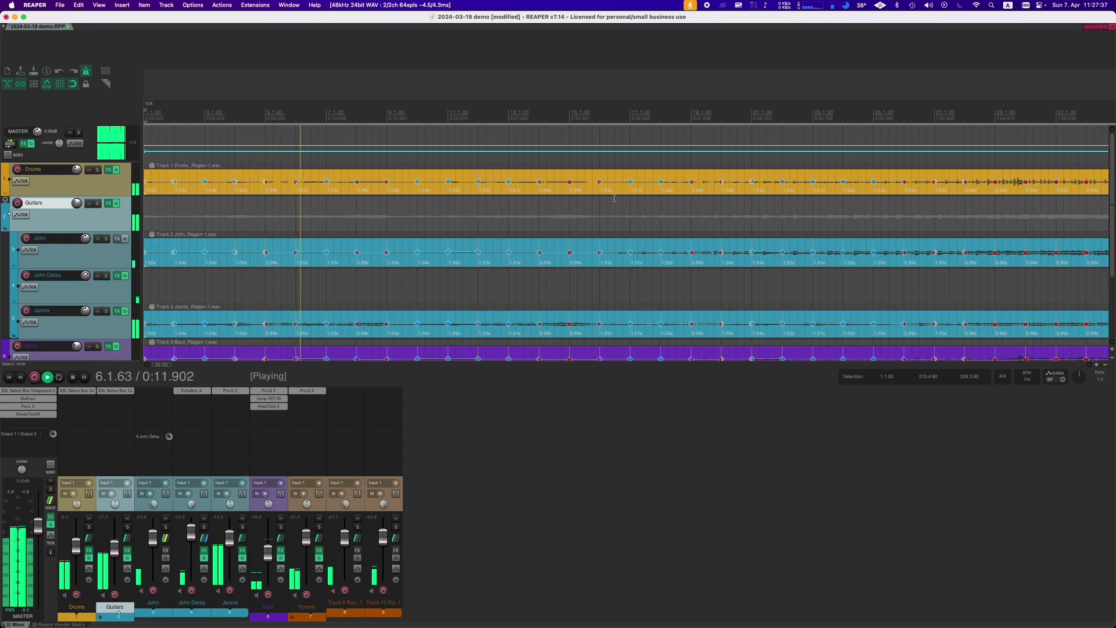
key("space")
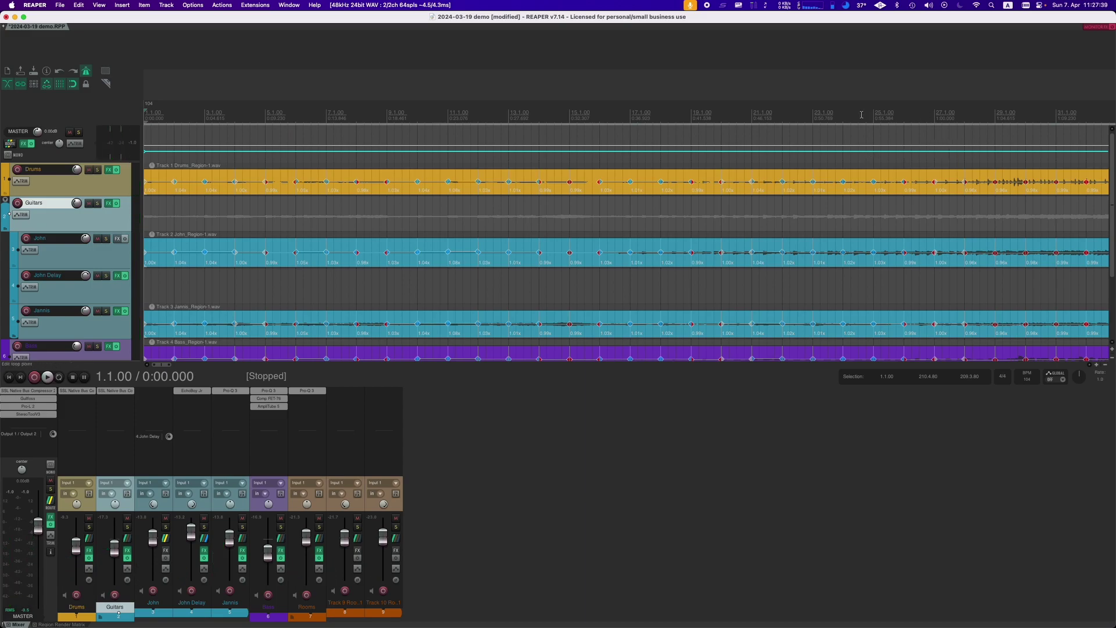
Play the song from measure 23 against the metronome to check its timing, then stop playback
left_click(813, 118)
key("space")
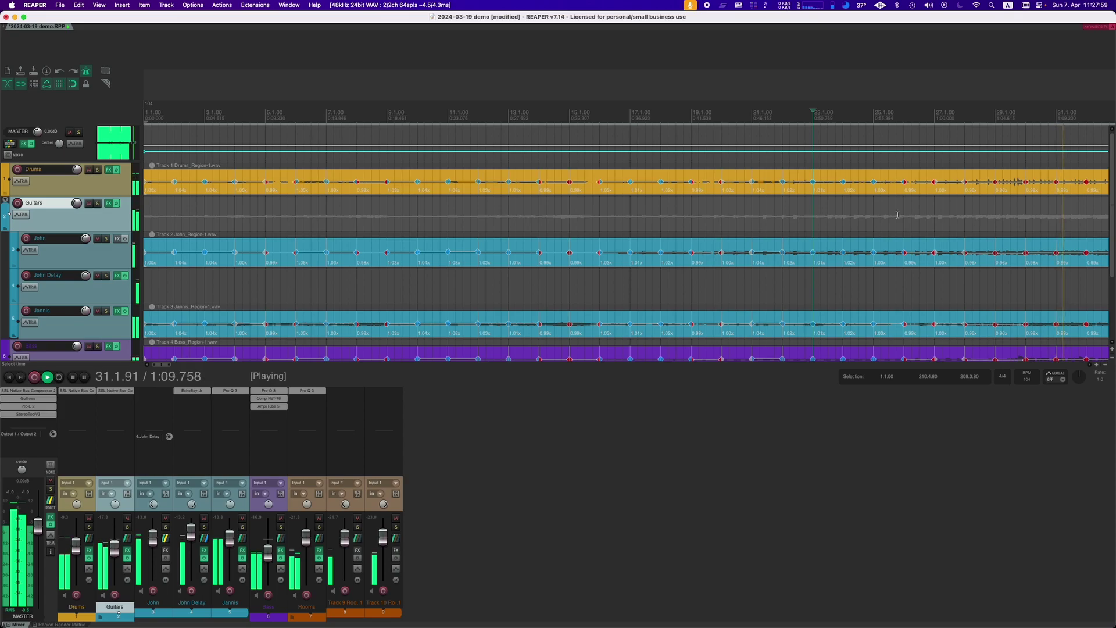
scroll(877, 209, "down", 1)
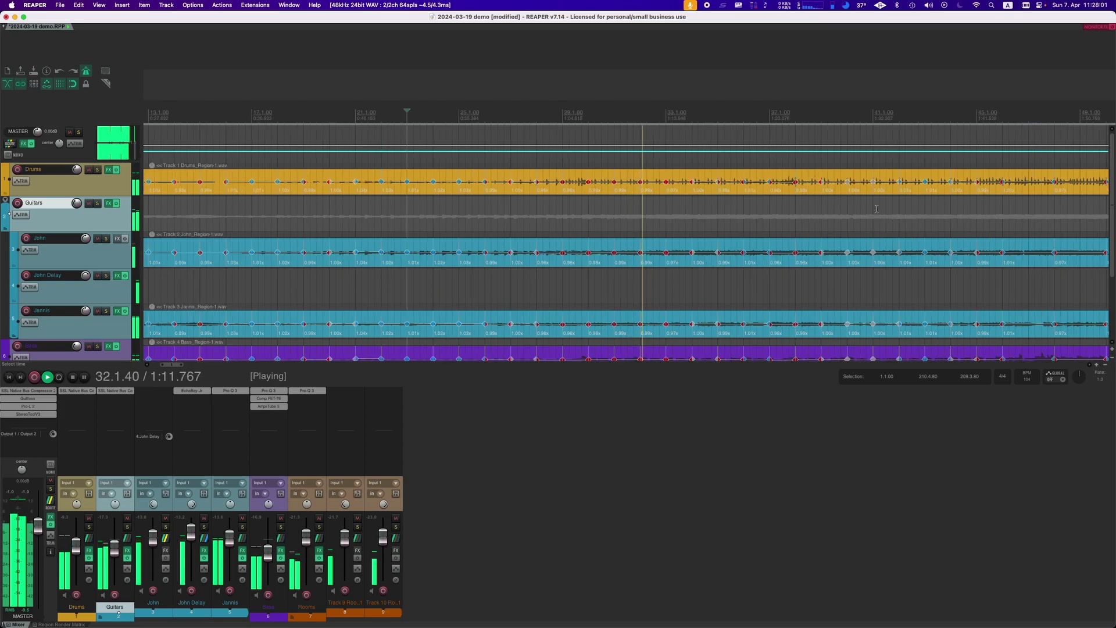
key("space")
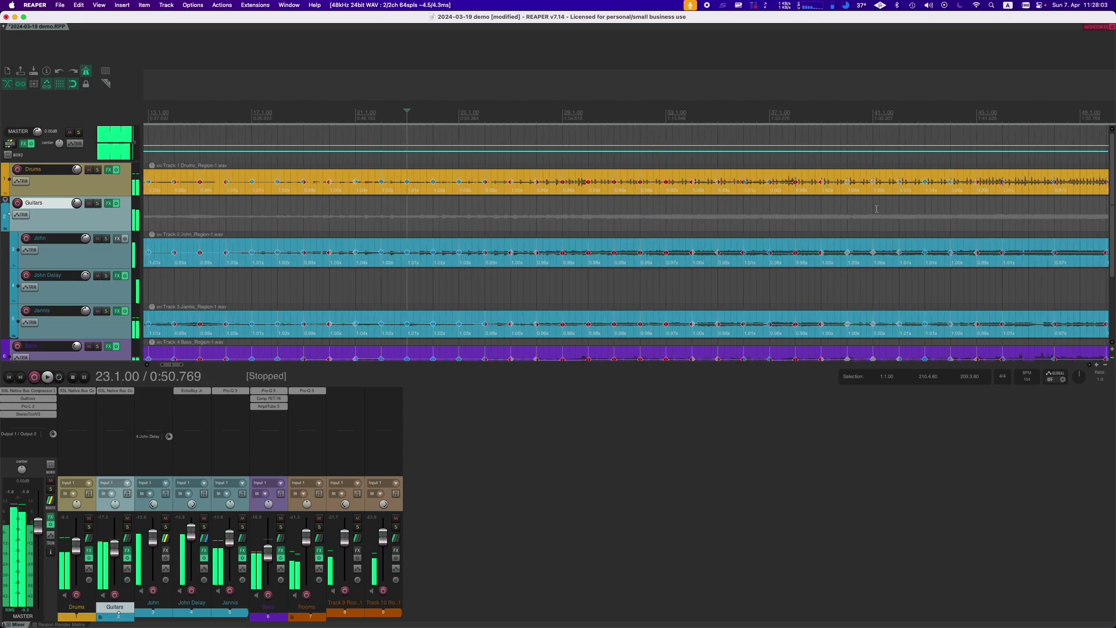